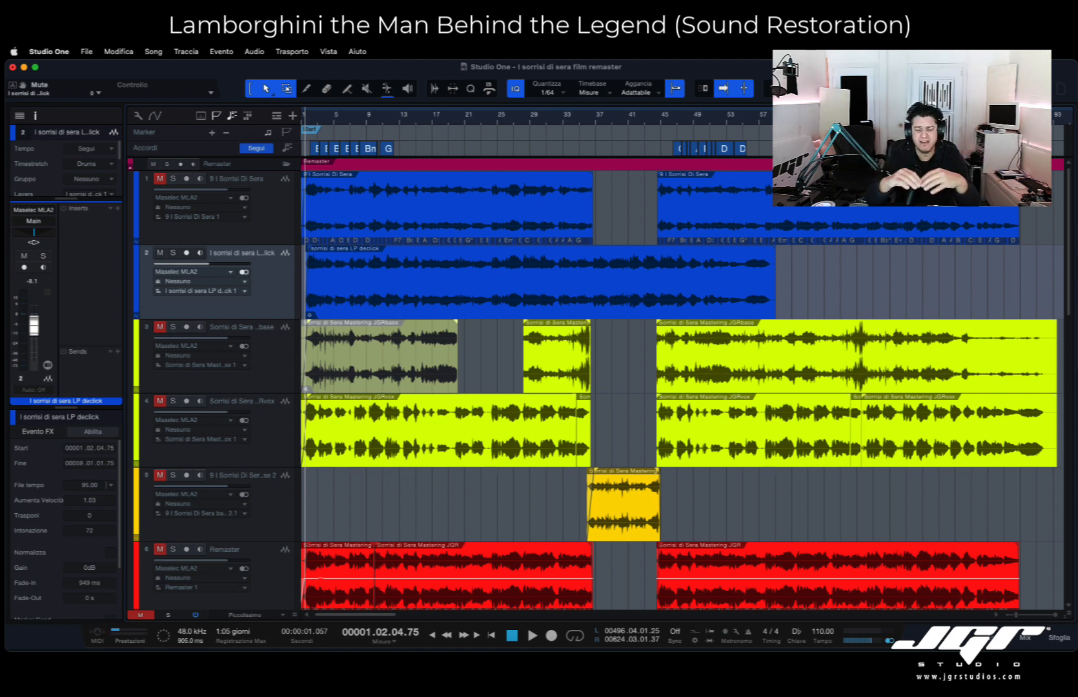
- Play back the LP declick track from near the song start, and stop after listening
{"action": "key", "text": "space"}
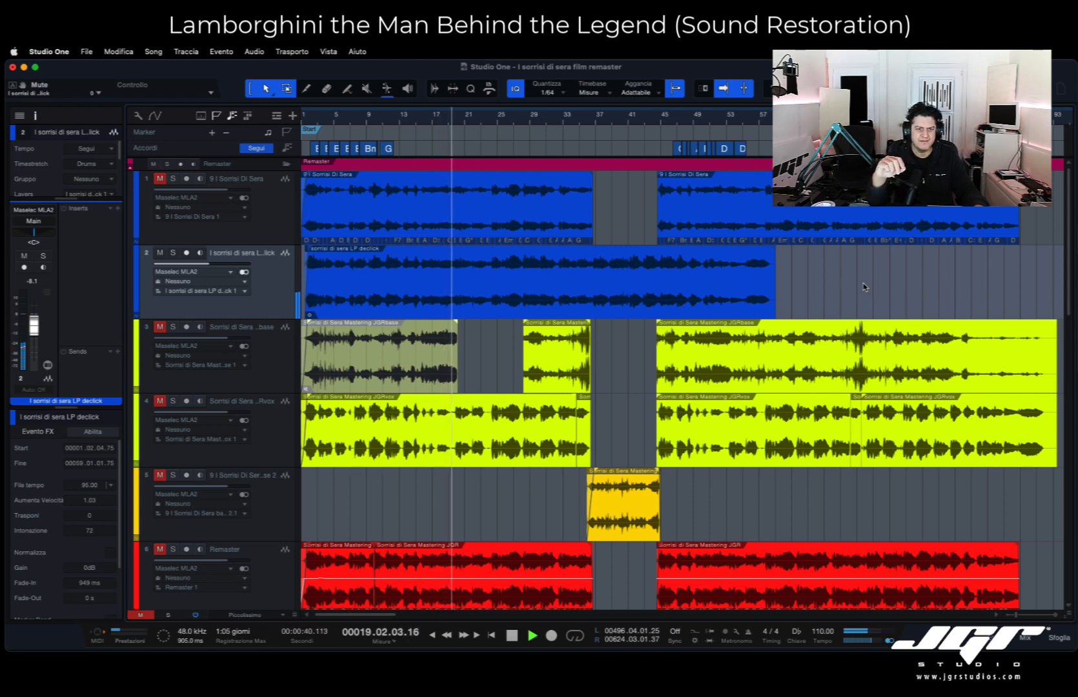
{"action": "key", "text": "space"}
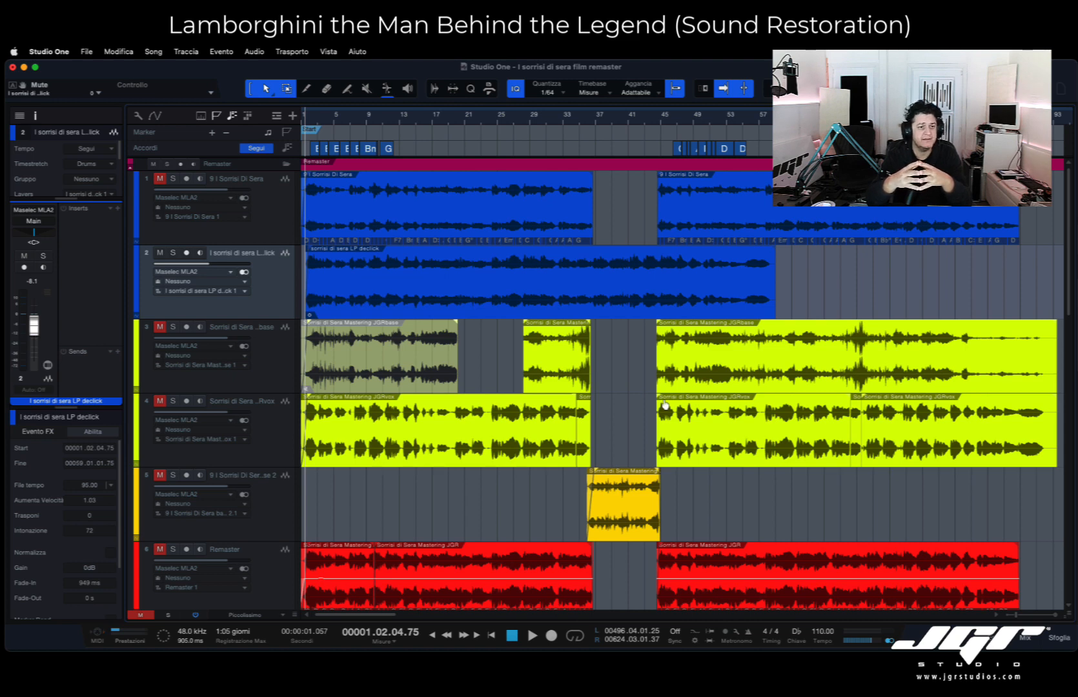
- Audition the JGRvox track in solo with its volume temporarily lowered, restoring the level to 0 dB and its muted state after listening
{"action": "scroll", "coordinate": [665, 404], "scroll_direction": "down", "scroll_amount": 3}
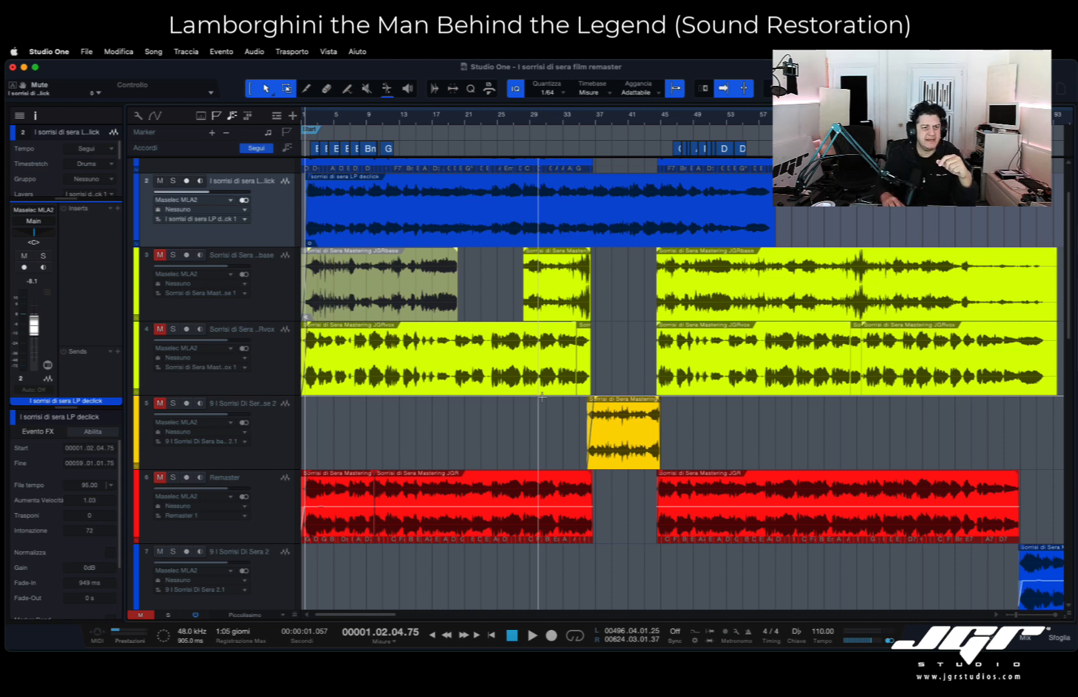
{"action": "left_click", "coordinate": [272, 360]}
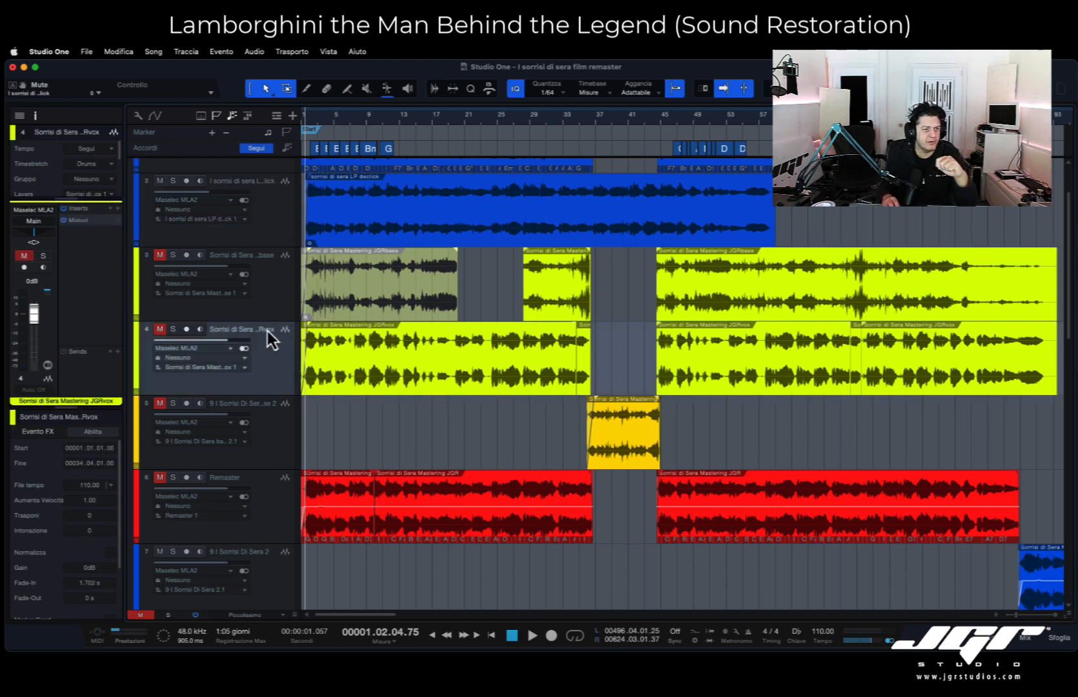
{"action": "left_click", "coordinate": [173, 329]}
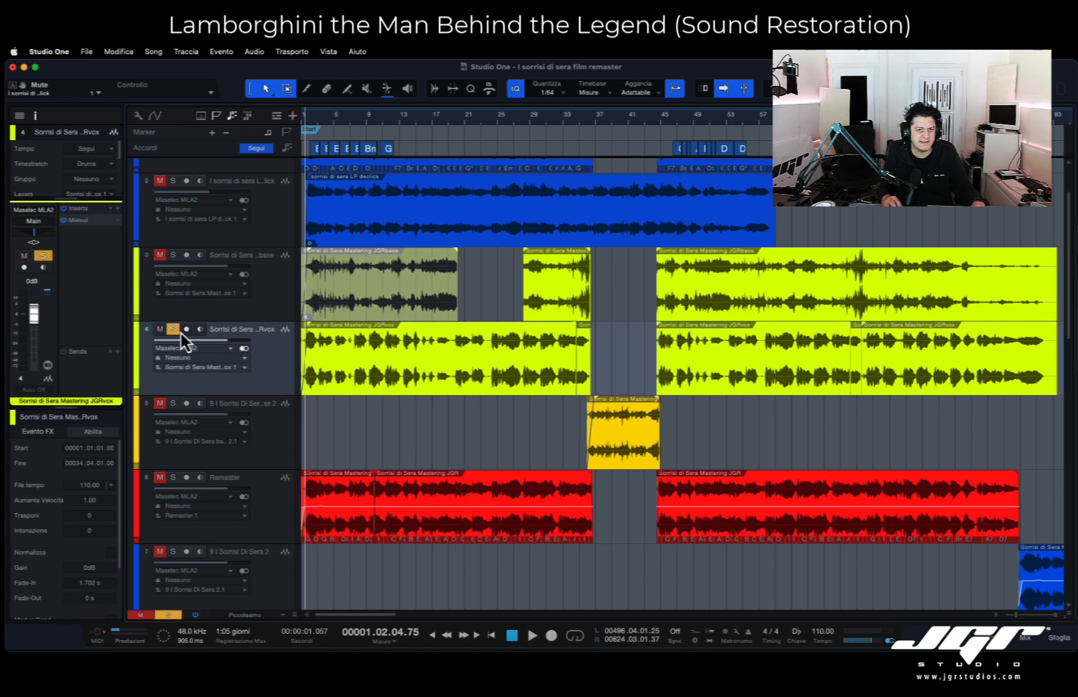
{"action": "key", "text": "space"}
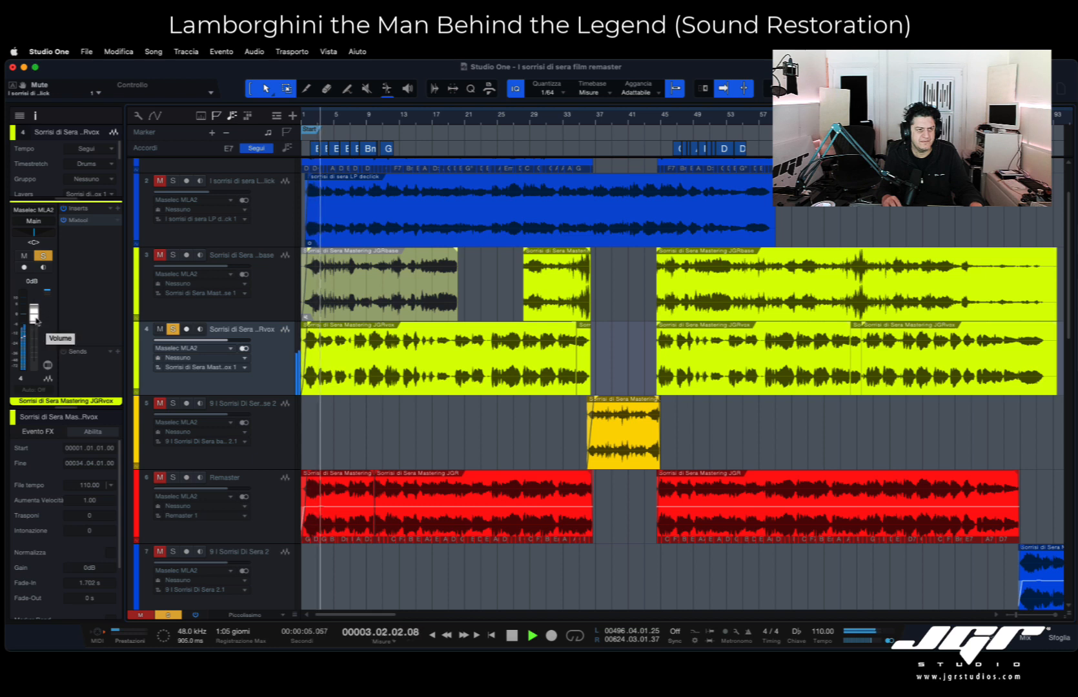
{"action": "left_click_drag", "start_coordinate": [36, 320], "coordinate": [40, 339]}
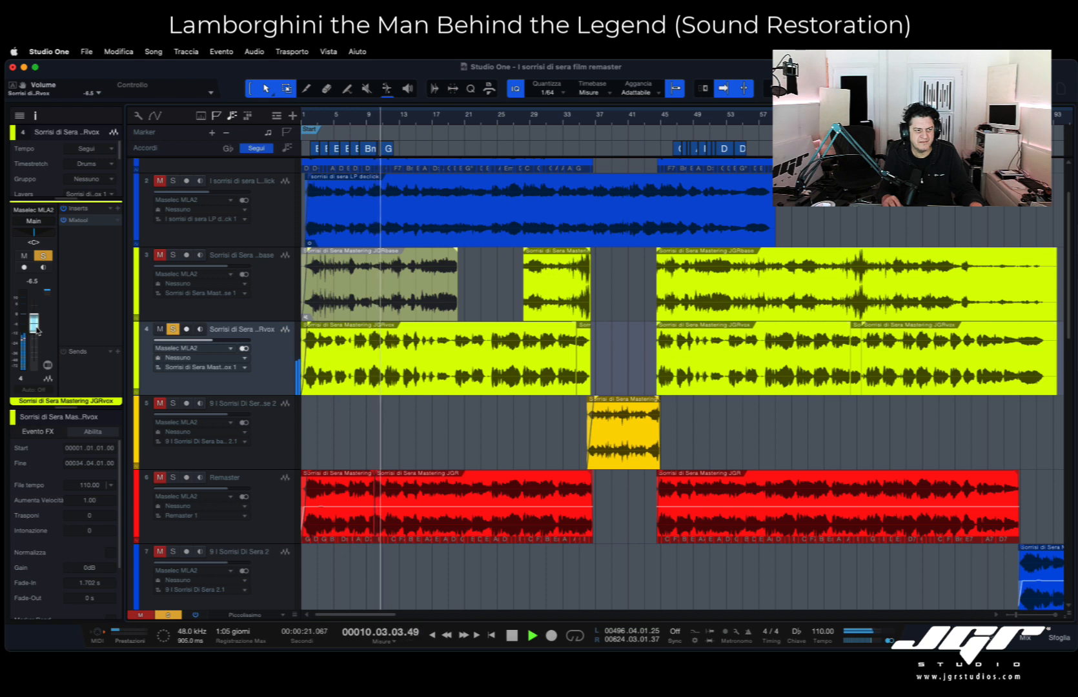
{"action": "key", "text": "space"}
{"action": "left_click", "coordinate": [36, 326], "text": "alt"}
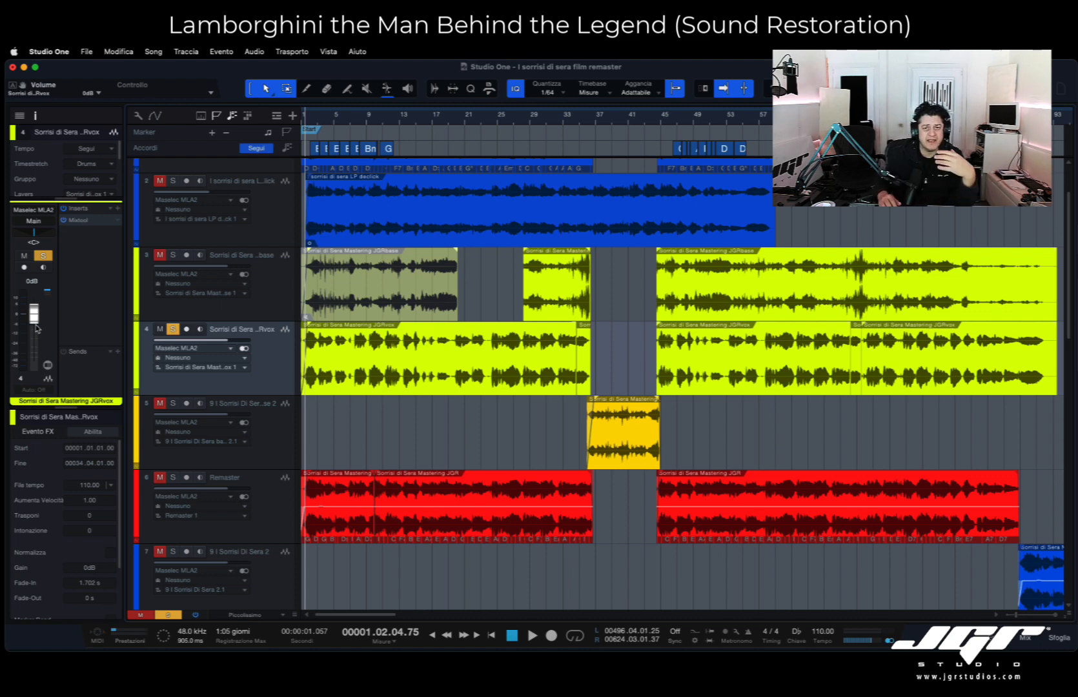
{"action": "left_click", "coordinate": [159, 329]}
{"action": "left_click", "coordinate": [172, 330]}
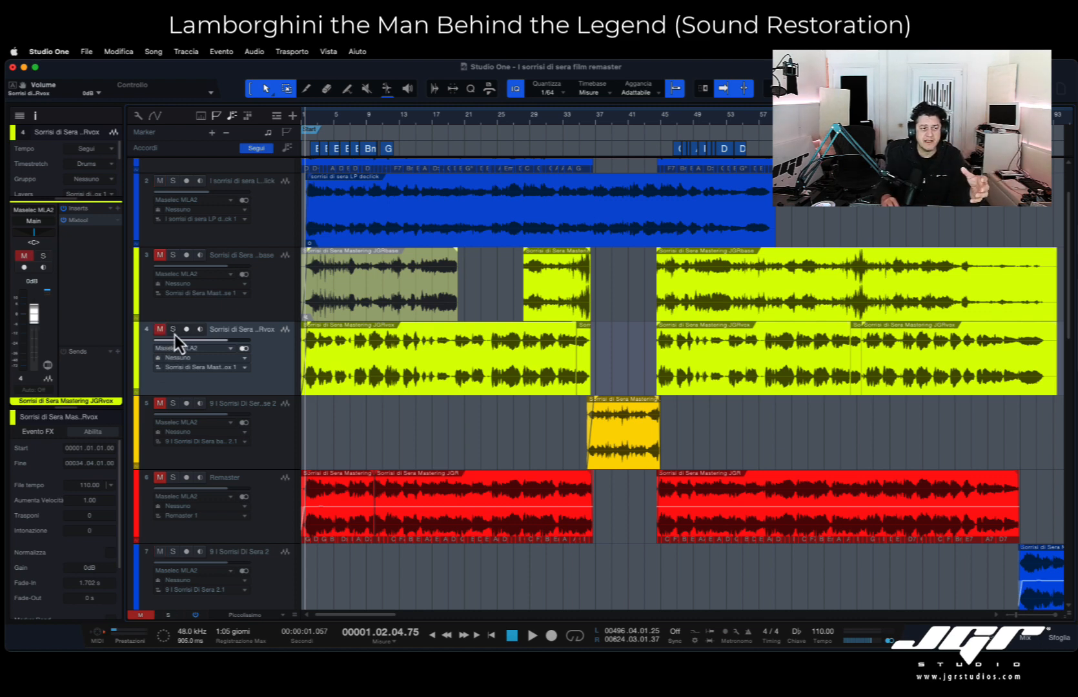
- Audition the original 9 I Sorrisi Di Sera track in solo, and stop playback
{"action": "scroll", "coordinate": [374, 382], "scroll_direction": "down", "scroll_amount": 3}
{"action": "scroll", "coordinate": [374, 384], "scroll_direction": "up", "scroll_amount": 5}
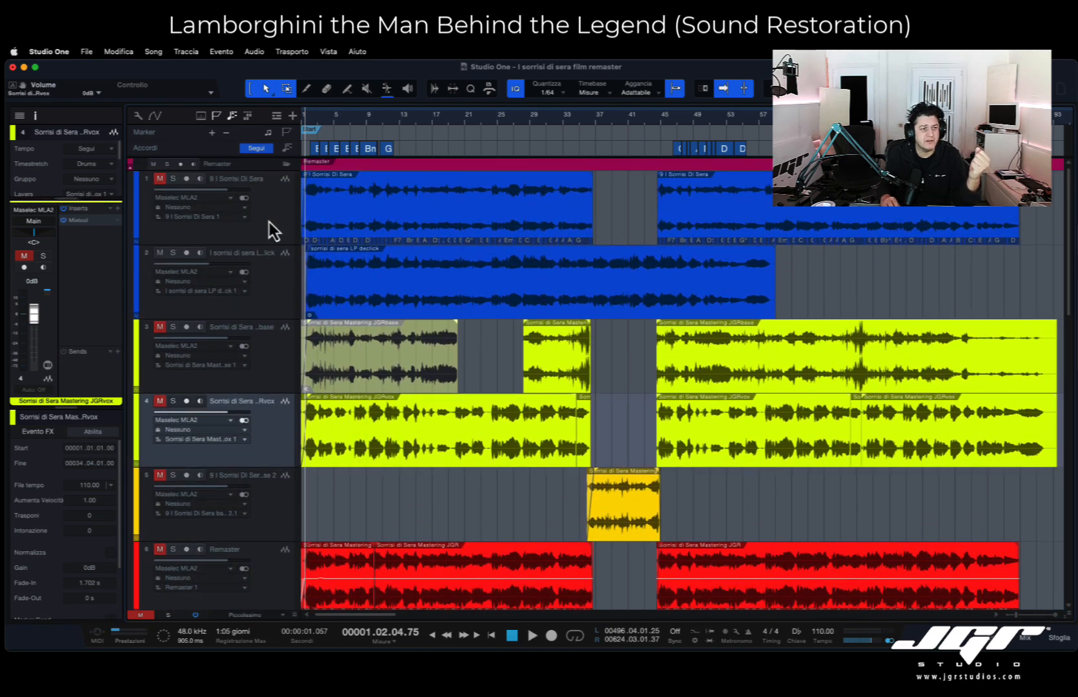
{"action": "left_click", "coordinate": [270, 220]}
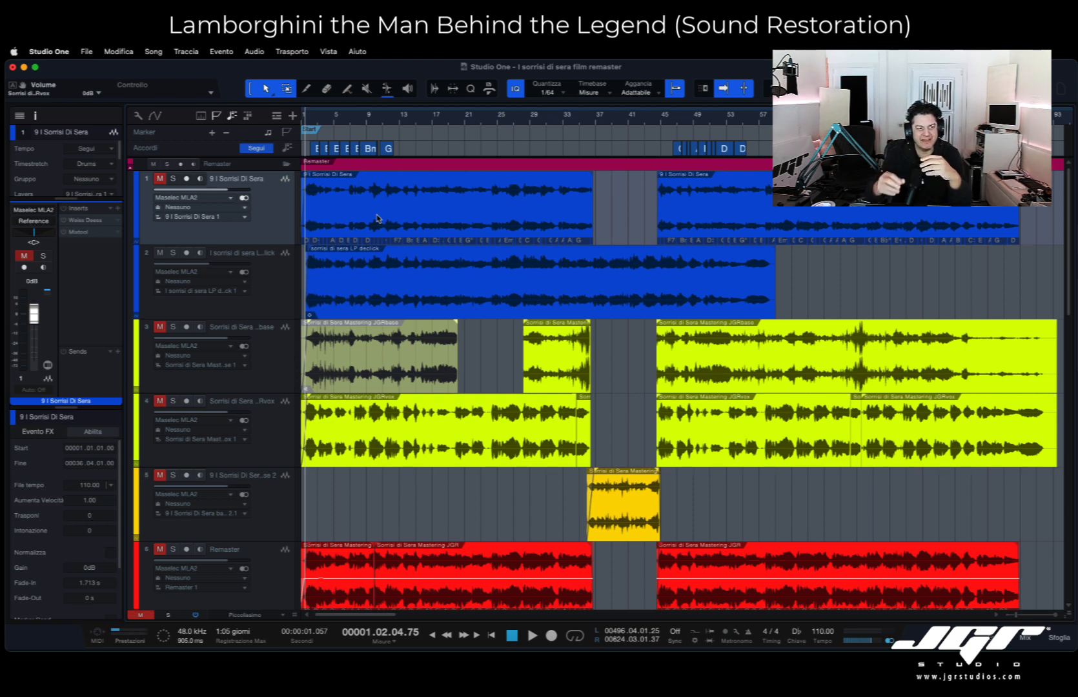
{"action": "left_click", "coordinate": [174, 180]}
{"action": "key", "text": "space"}
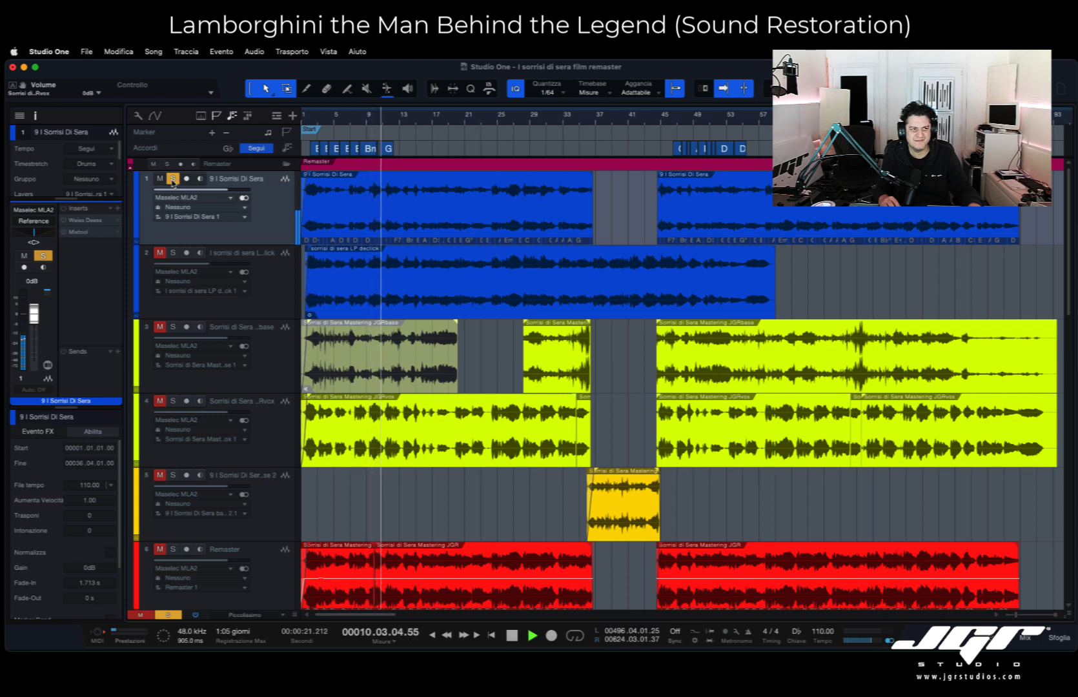
{"action": "key", "text": "space"}
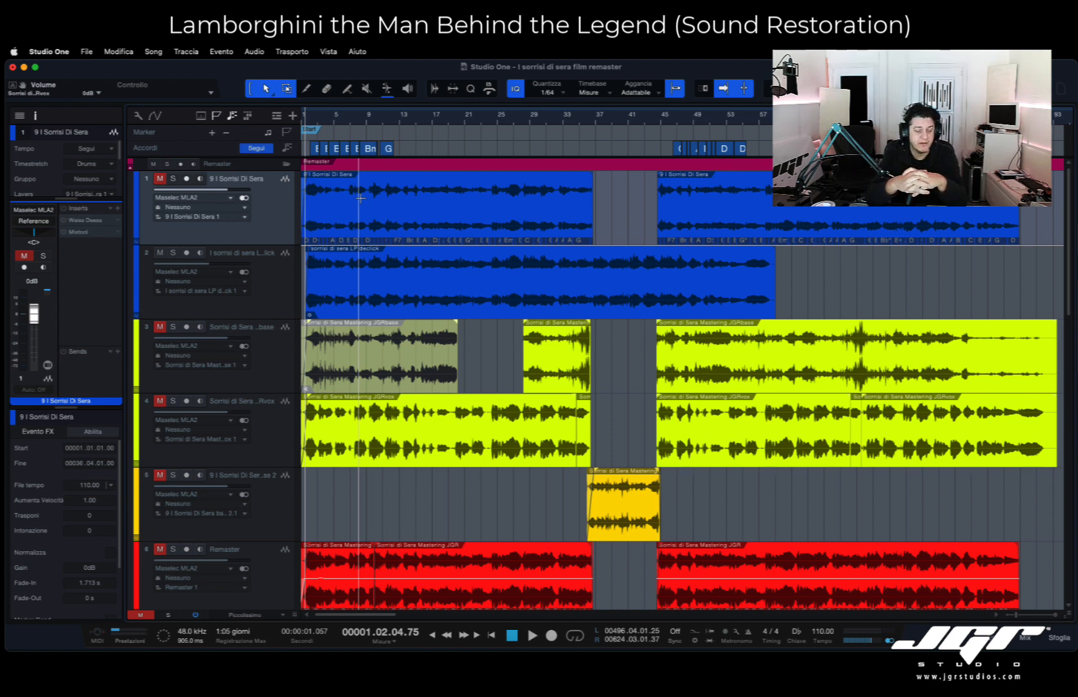
- Audition the Stereo track in solo, reset its volume to 0 dB during playback, and unsolo it
{"action": "scroll", "coordinate": [381, 229], "scroll_direction": "down", "scroll_amount": 10}
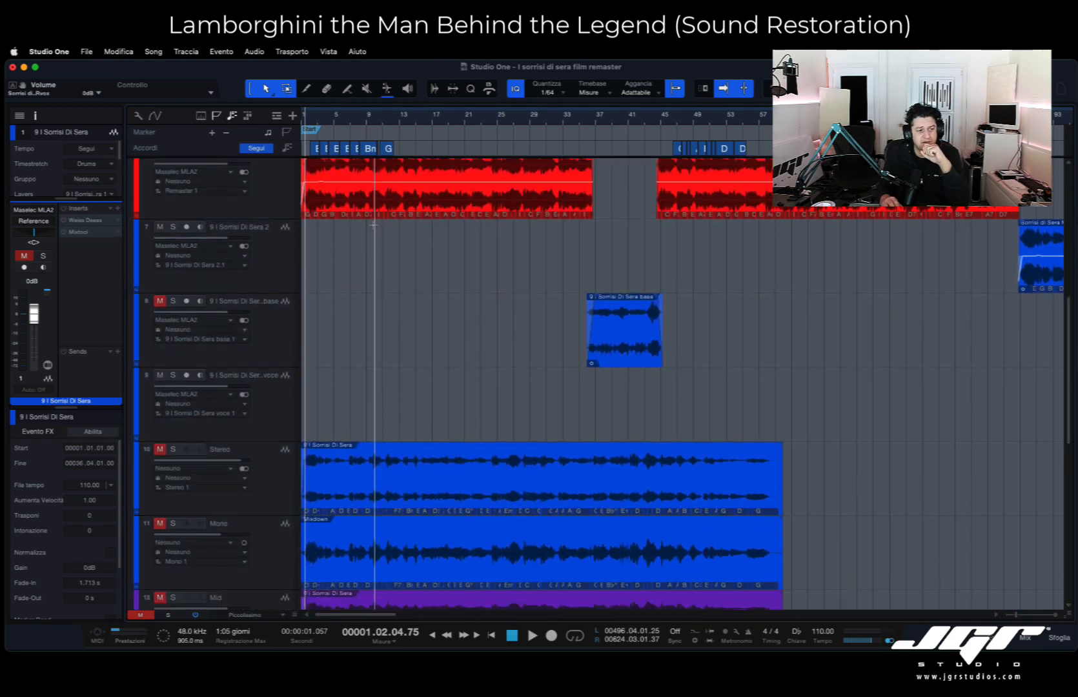
{"action": "scroll", "coordinate": [373, 224], "scroll_direction": "down", "scroll_amount": 8}
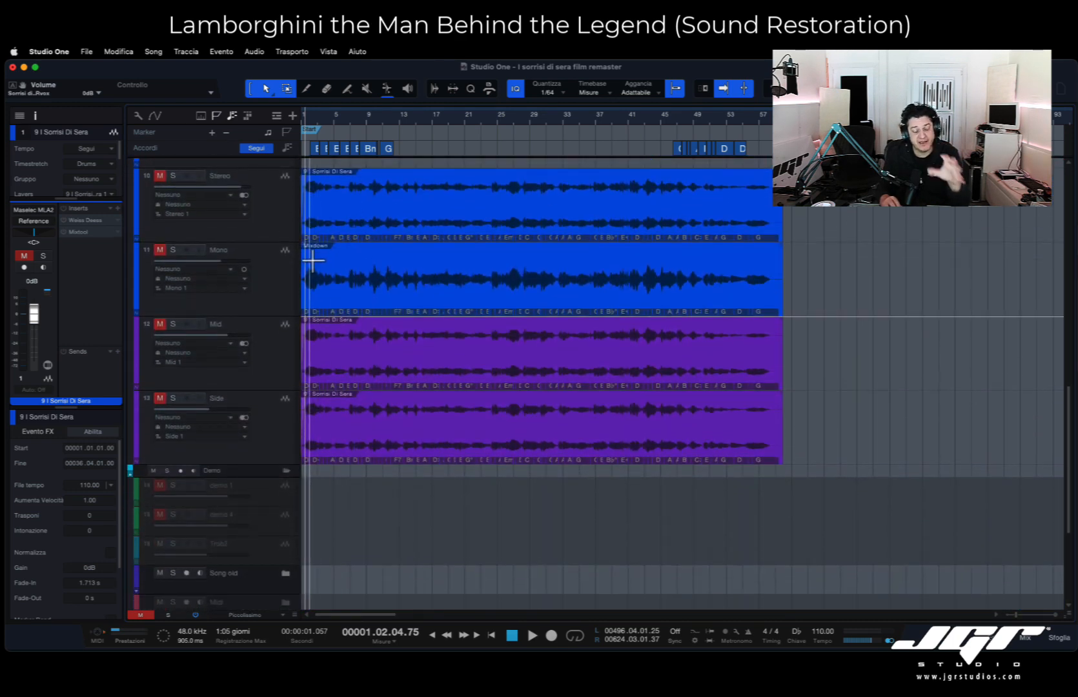
{"action": "left_click", "coordinate": [265, 292]}
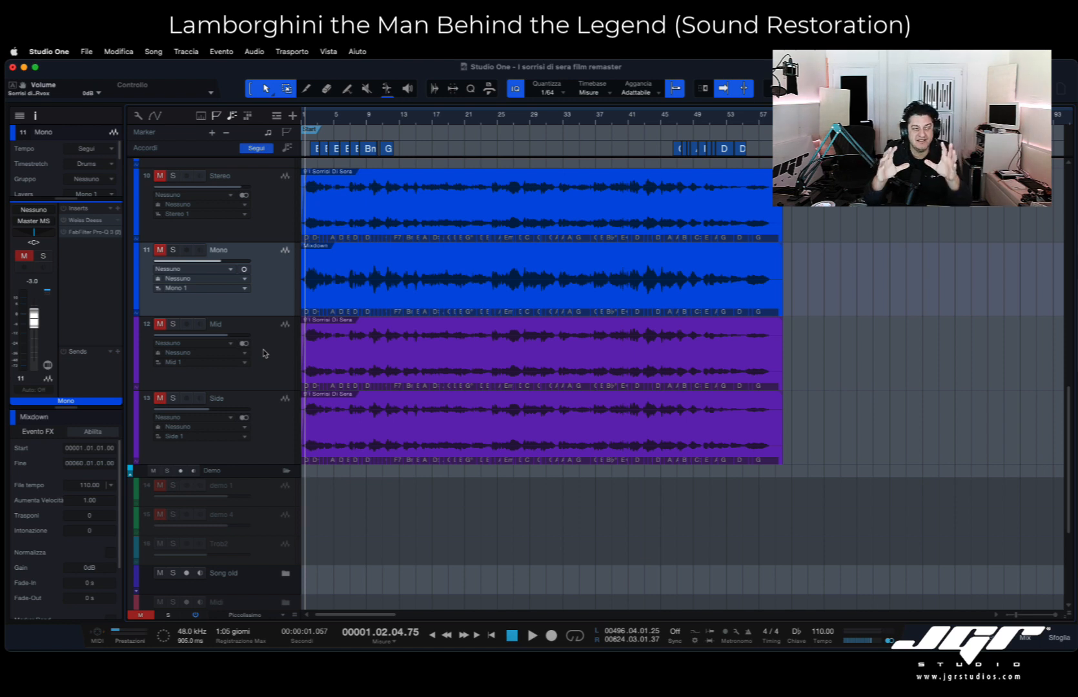
{"action": "left_click", "coordinate": [289, 219]}
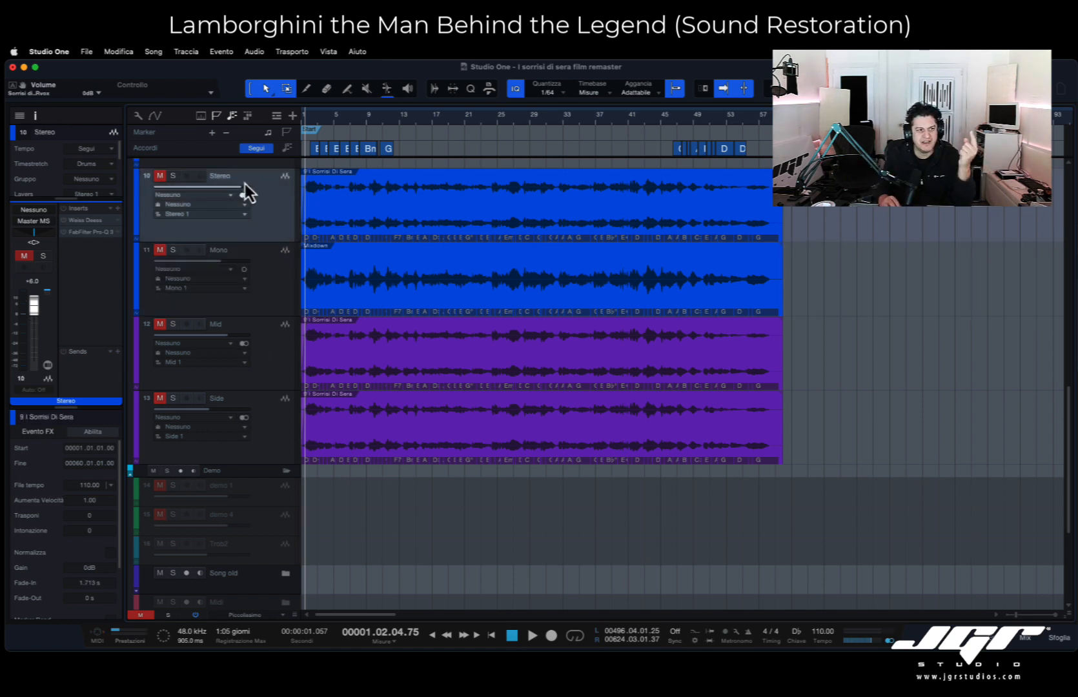
{"action": "left_click", "coordinate": [172, 177]}
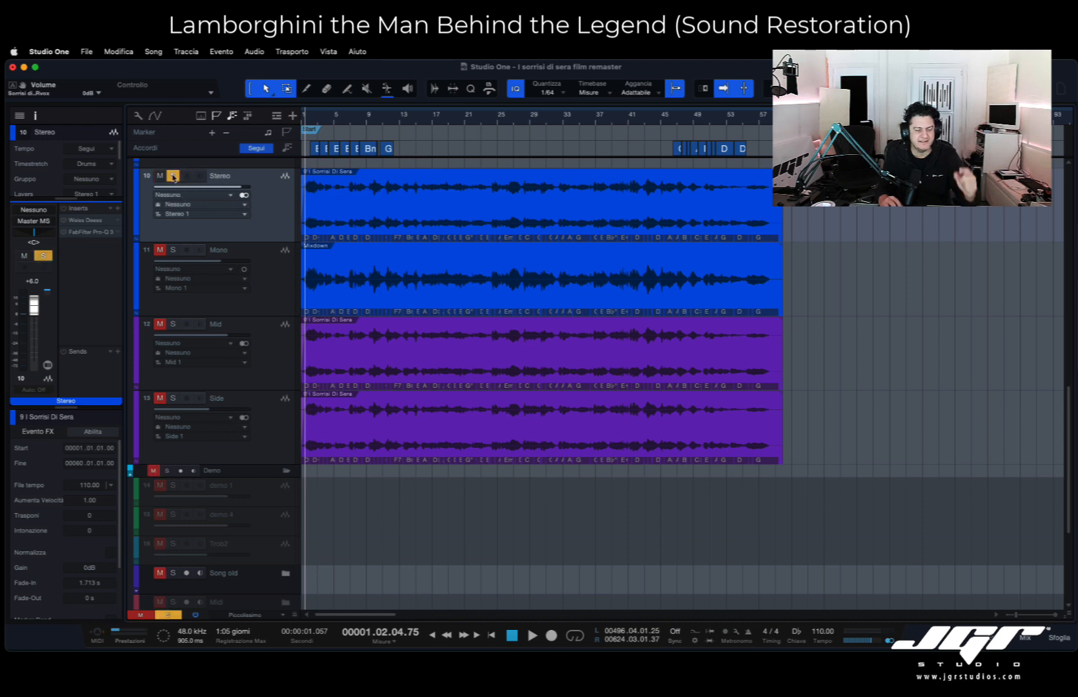
{"action": "key", "text": "space"}
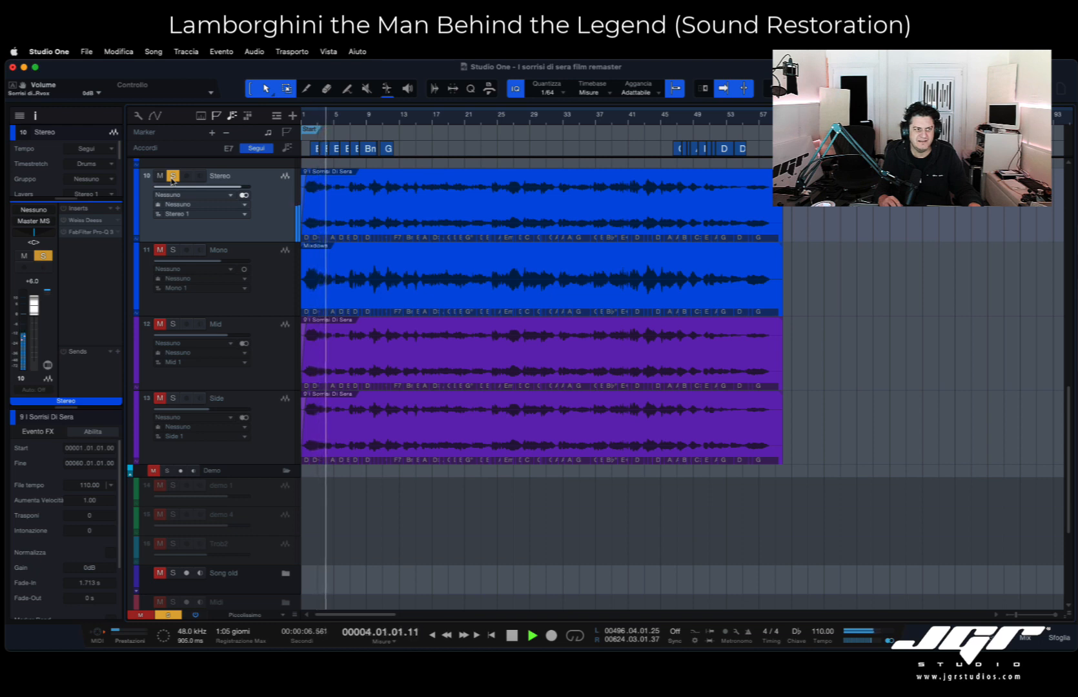
{"action": "left_click", "coordinate": [34, 308], "text": "alt"}
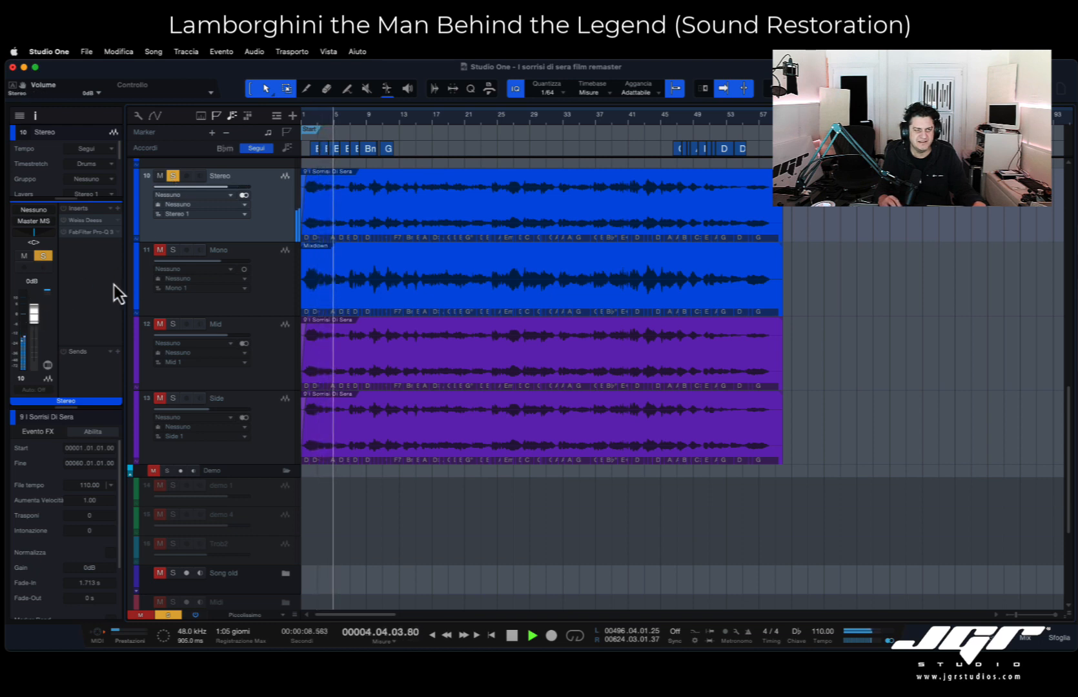
{"action": "key", "text": "space"}
{"action": "left_click", "coordinate": [172, 177]}
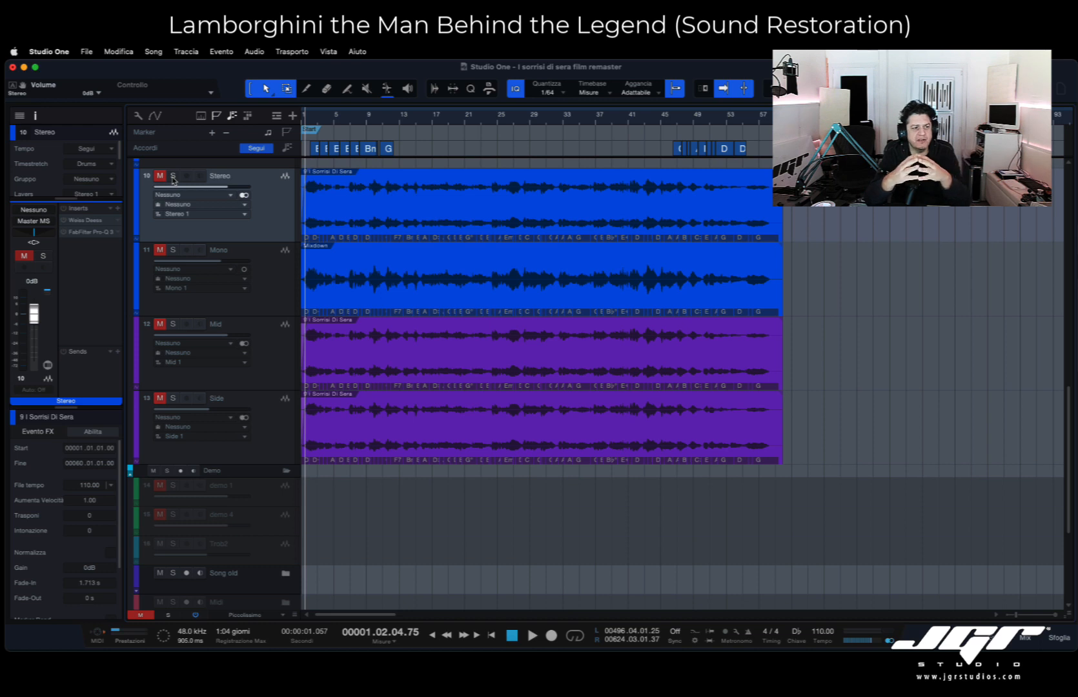
- Audition the Mono track in solo for comparison with the stereo version, and unsolo it
{"action": "left_click", "coordinate": [172, 251]}
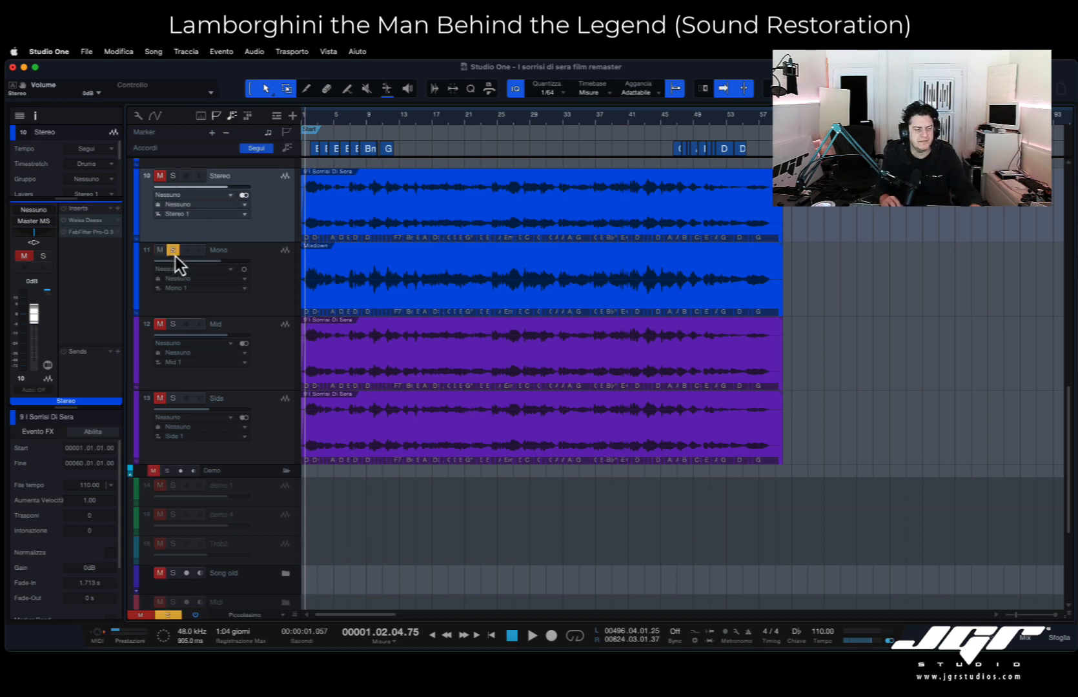
{"action": "key", "text": "space"}
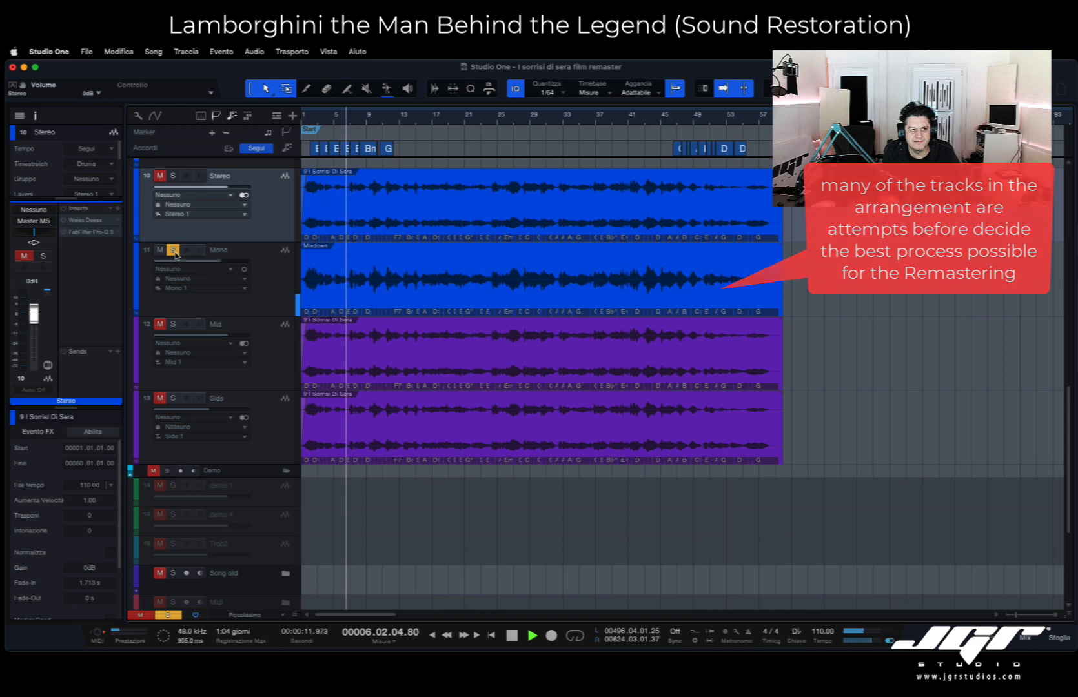
{"action": "key", "text": "space"}
{"action": "left_click", "coordinate": [173, 250]}
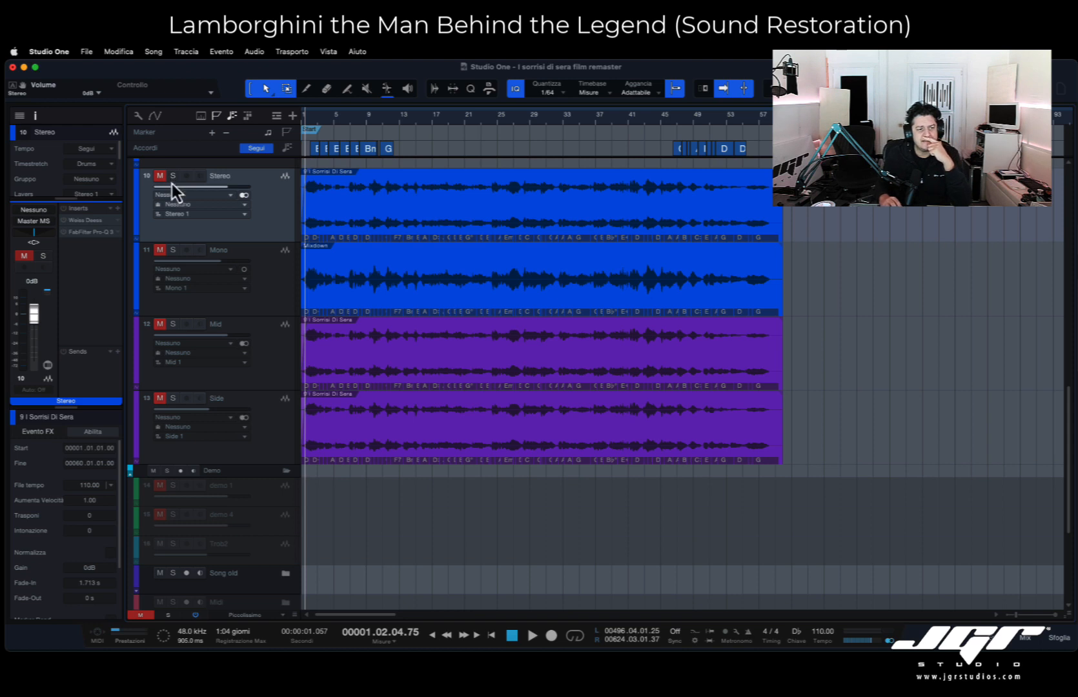
- Examine the Side track's insert routing, including the Mixtool, Splitter 1 and Fat Channel 2 settings
{"action": "left_click", "coordinate": [293, 347]}
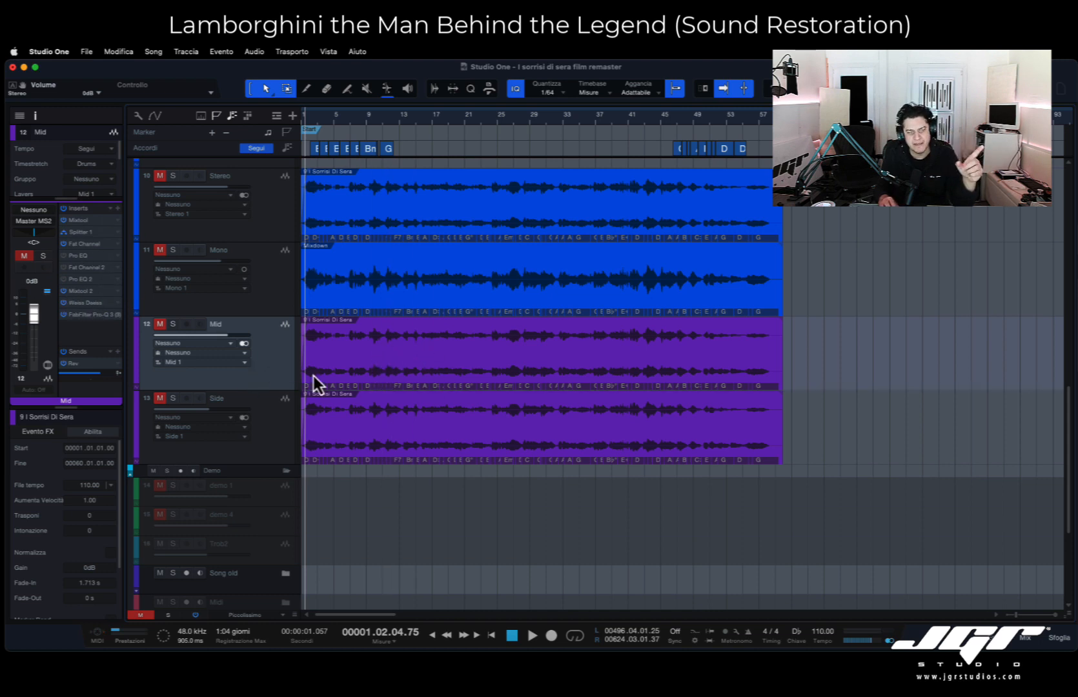
{"action": "left_click", "coordinate": [267, 442]}
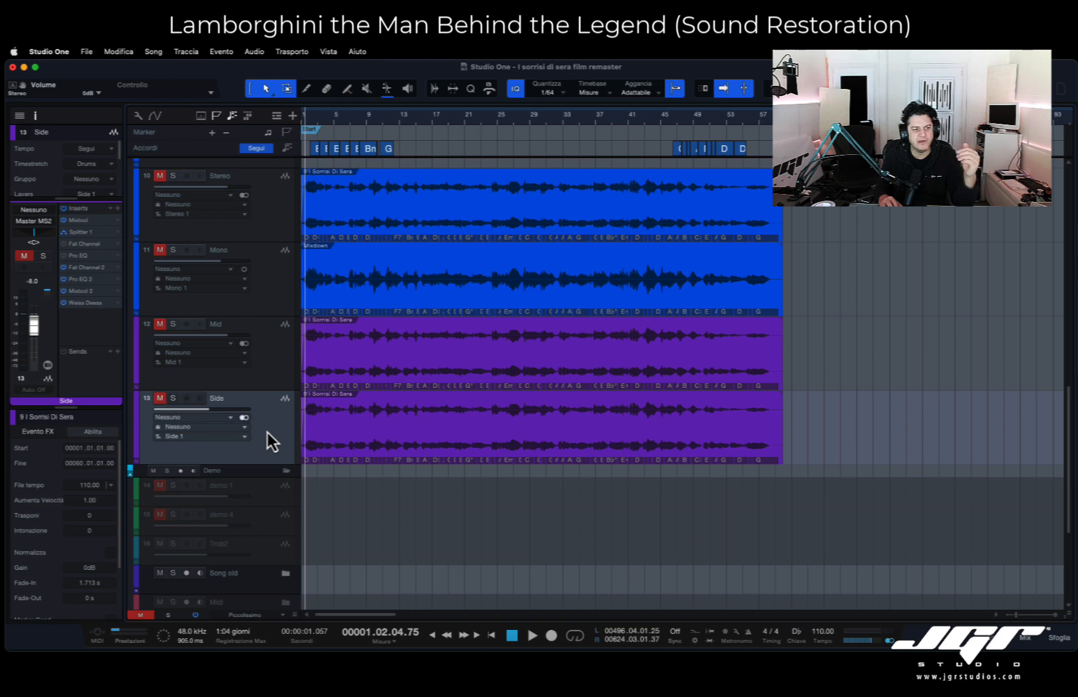
{"action": "double_click", "coordinate": [79, 223]}
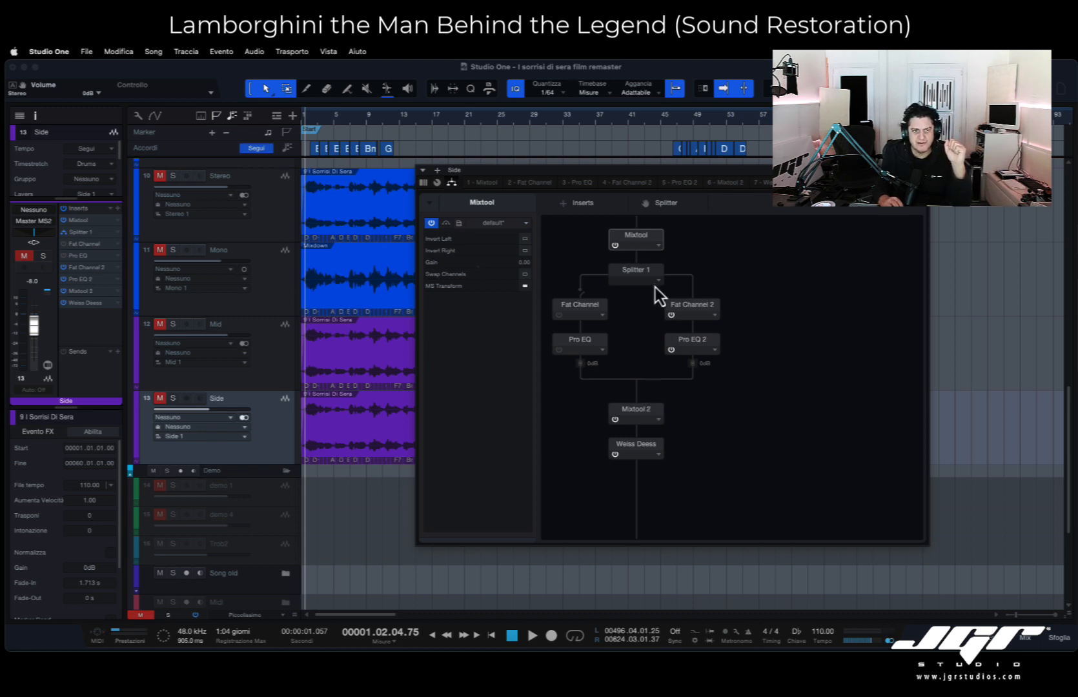
{"action": "double_click", "coordinate": [640, 238]}
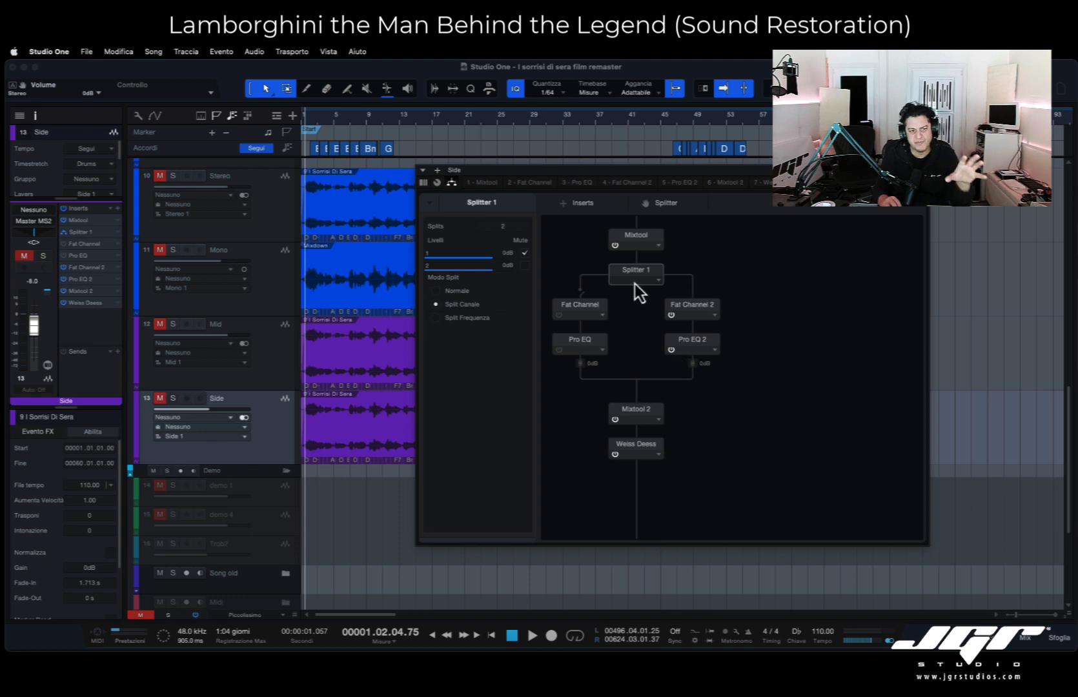
{"action": "double_click", "coordinate": [673, 316]}
{"action": "left_click_drag", "start_coordinate": [642, 173], "coordinate": [685, 152]}
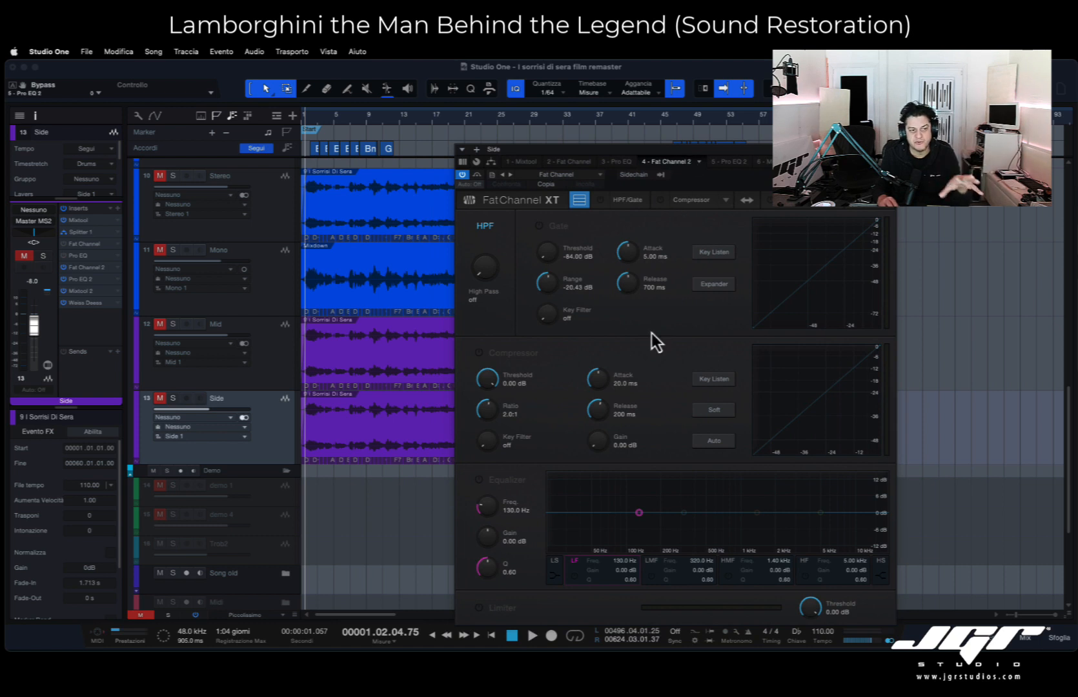
- Review the settings of Mixtool 2 and Weiss Deess at the end of the Side track's insert chain
{"action": "left_click", "coordinate": [729, 162]}
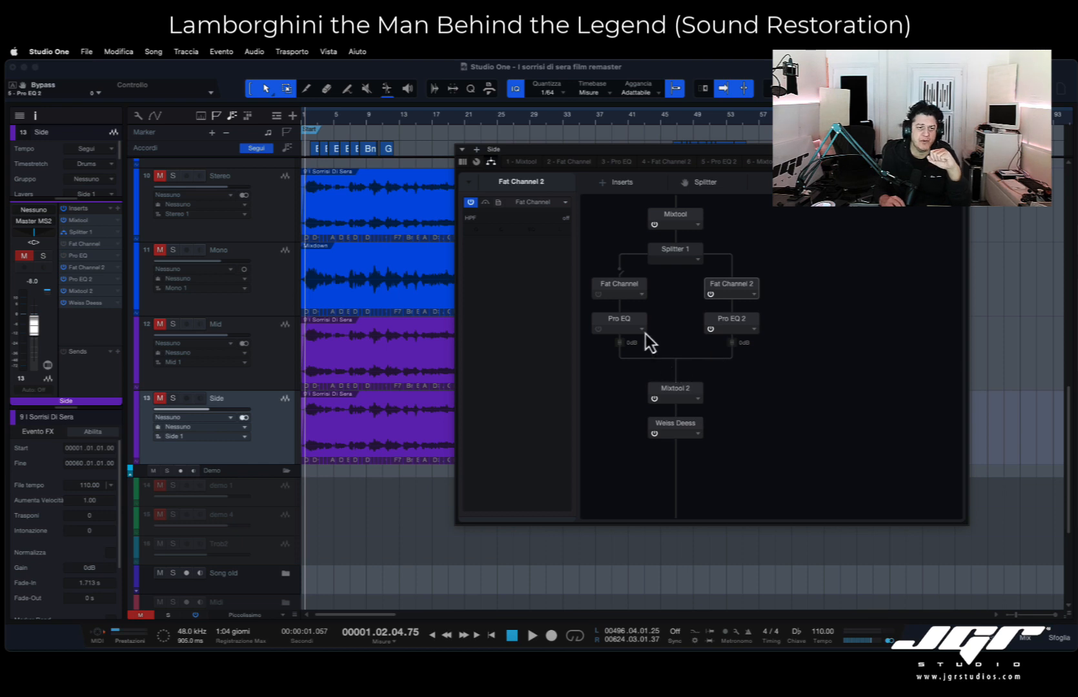
{"action": "double_click", "coordinate": [677, 390]}
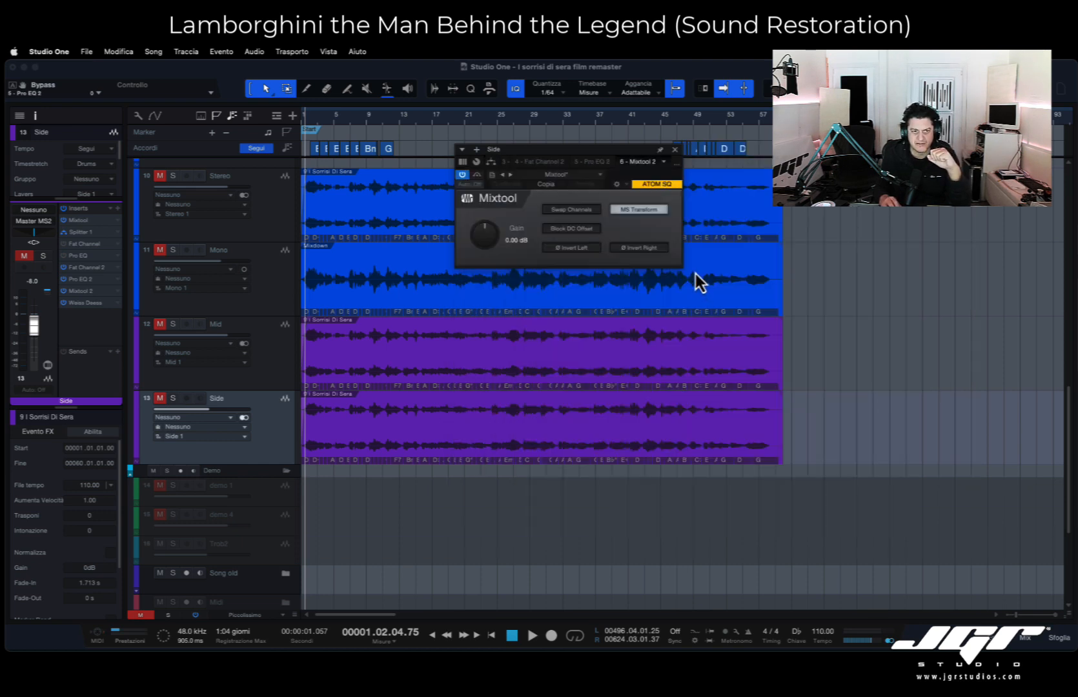
{"action": "left_click", "coordinate": [491, 162]}
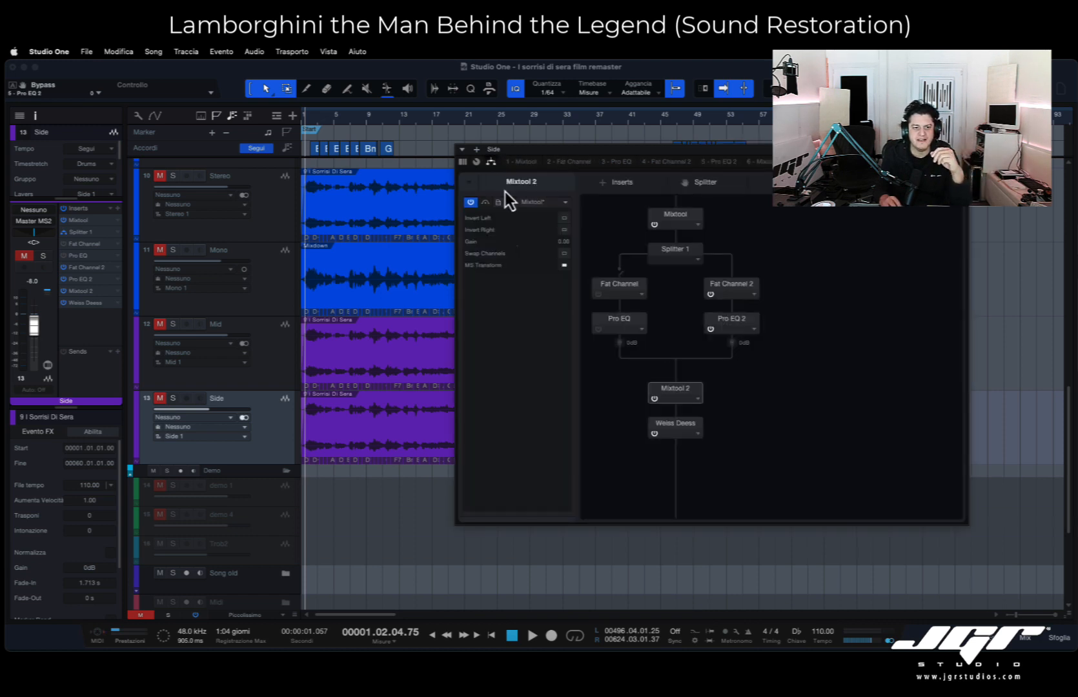
{"action": "double_click", "coordinate": [678, 428]}
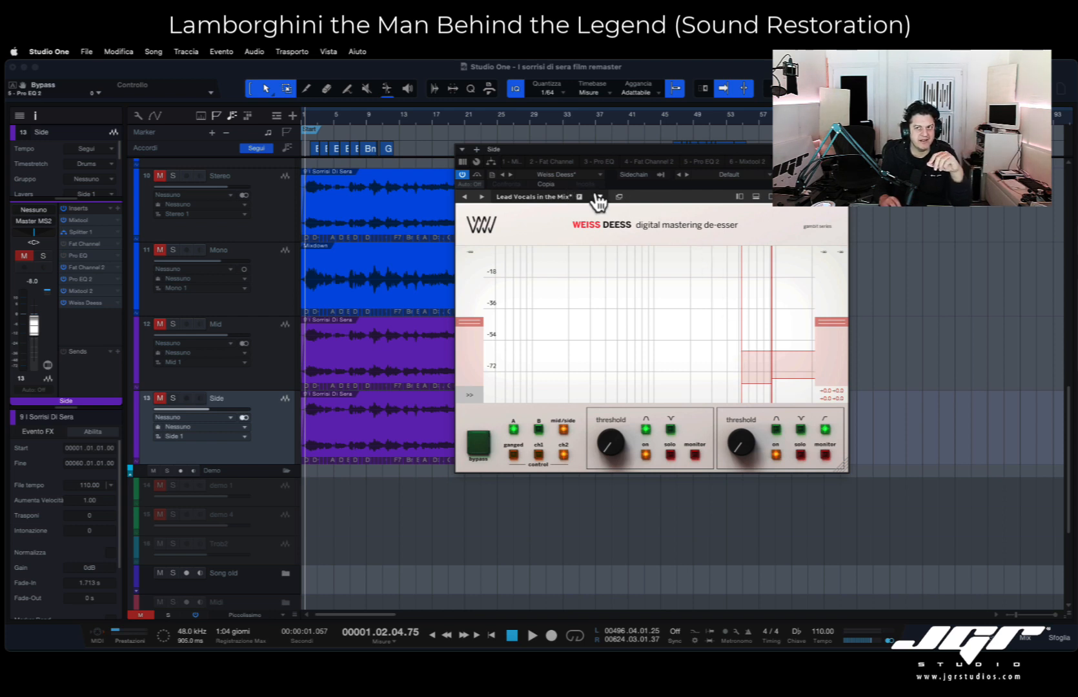
- Examine the Mid track's insert routing and the equalizer bands of its Fat Channel, including the high-mid and high-frequency bands
{"action": "left_click", "coordinate": [280, 358]}
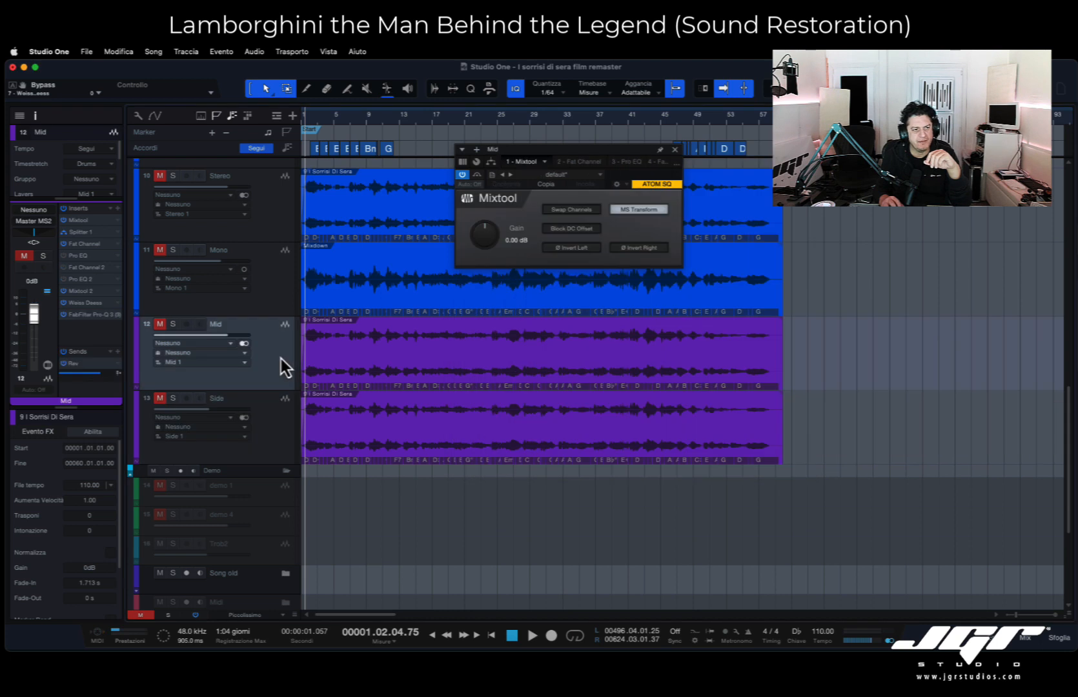
{"action": "left_click", "coordinate": [491, 163]}
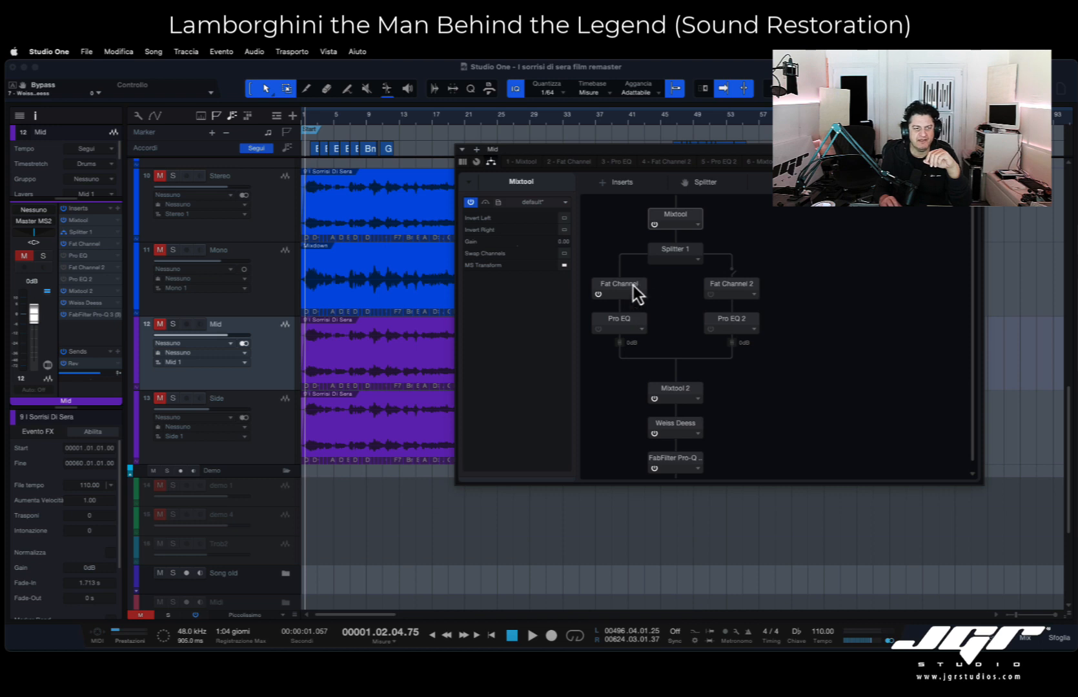
{"action": "double_click", "coordinate": [617, 286]}
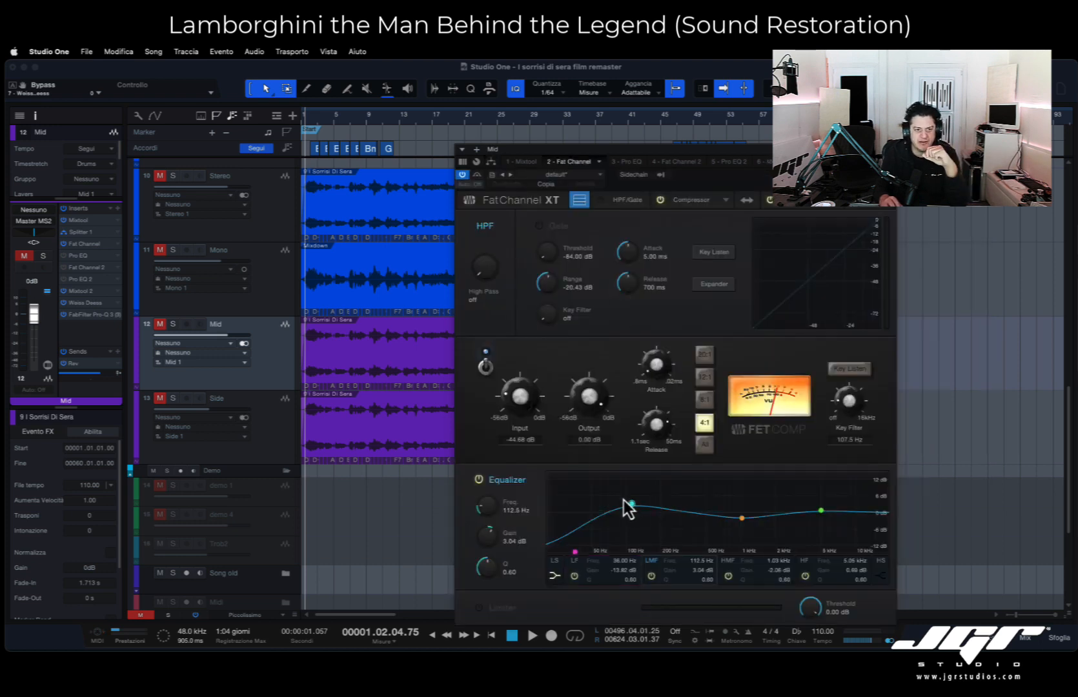
{"action": "left_click", "coordinate": [742, 518]}
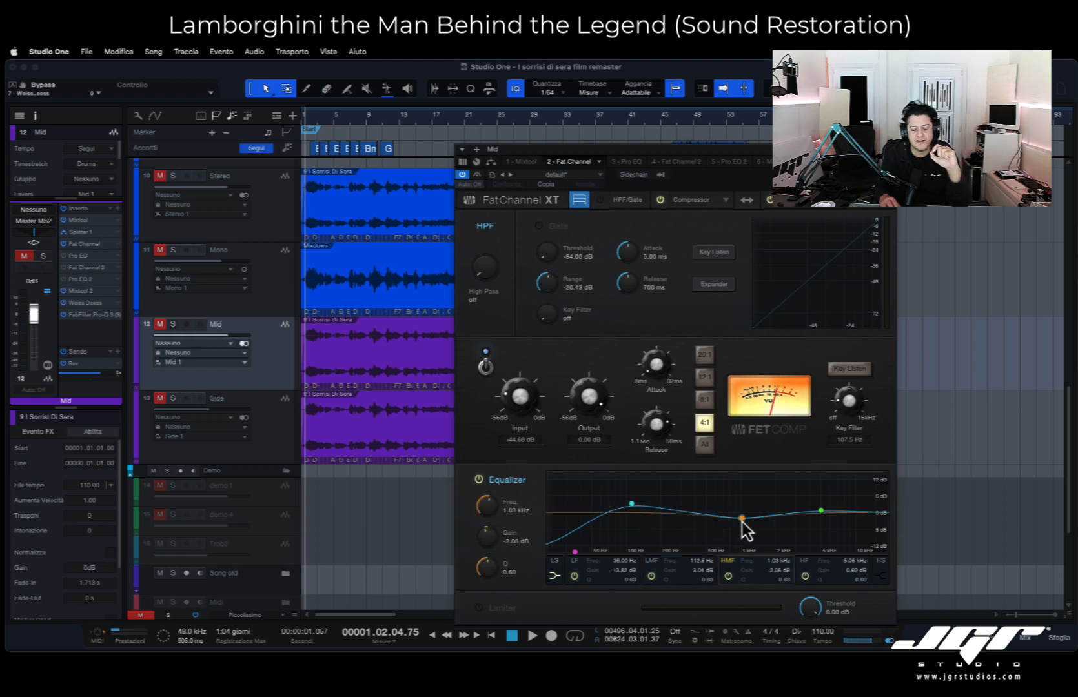
{"action": "left_click", "coordinate": [821, 511]}
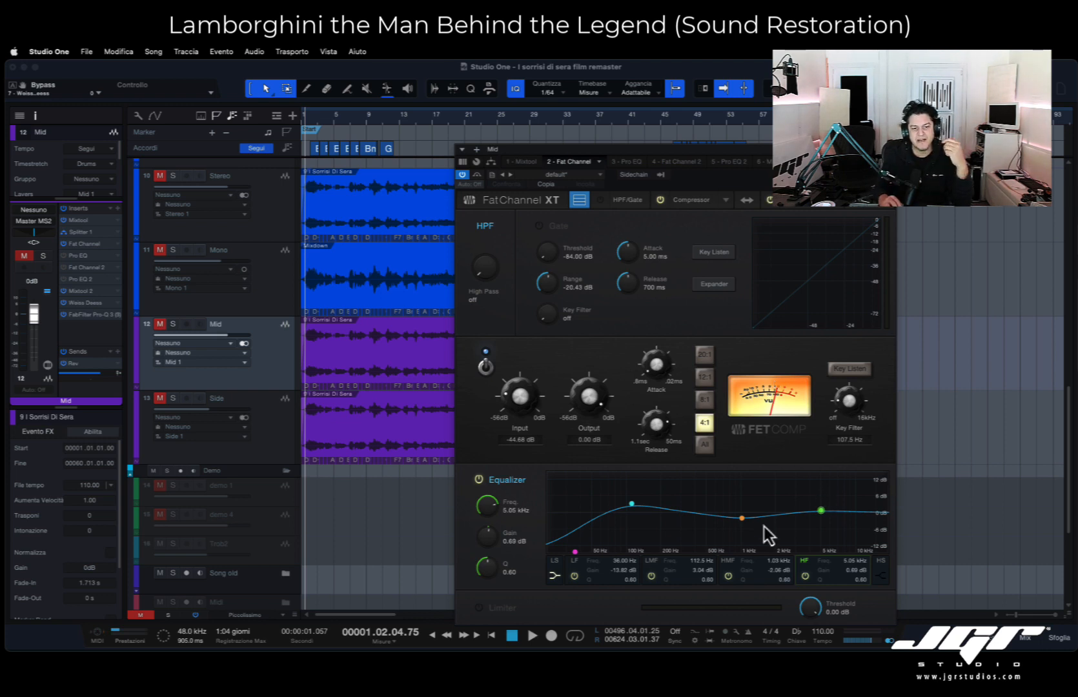
{"action": "left_click", "coordinate": [742, 518]}
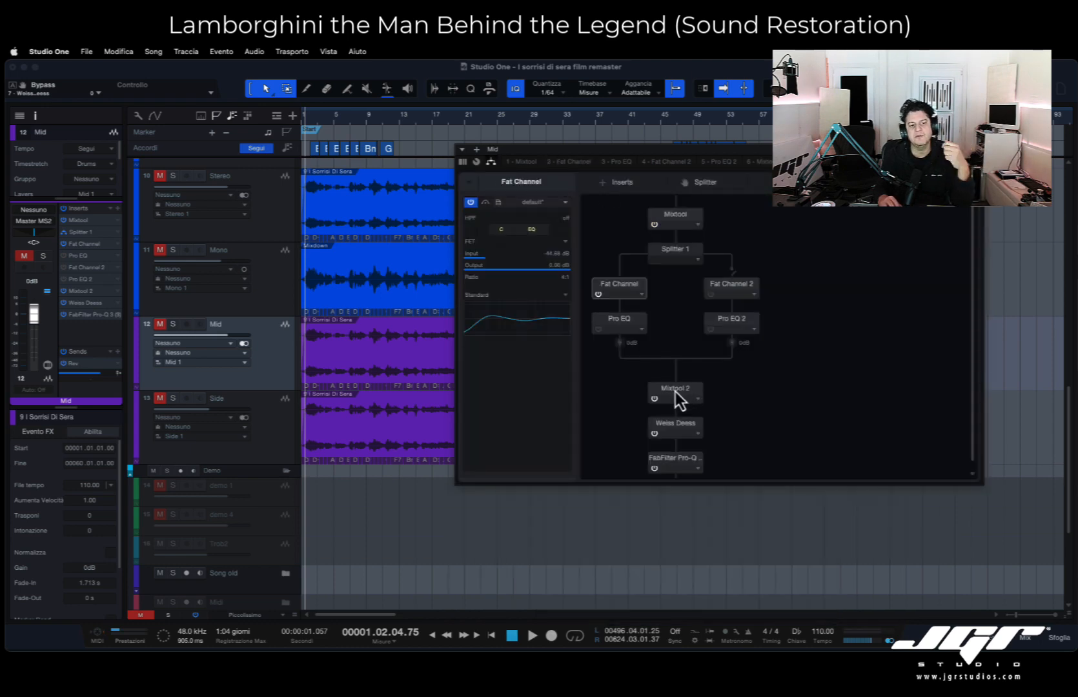
- Review the Mixtool 2 and FabFilter Pro-Q 3 settings at the end of the Mid track's insert chain
{"action": "double_click", "coordinate": [675, 391]}
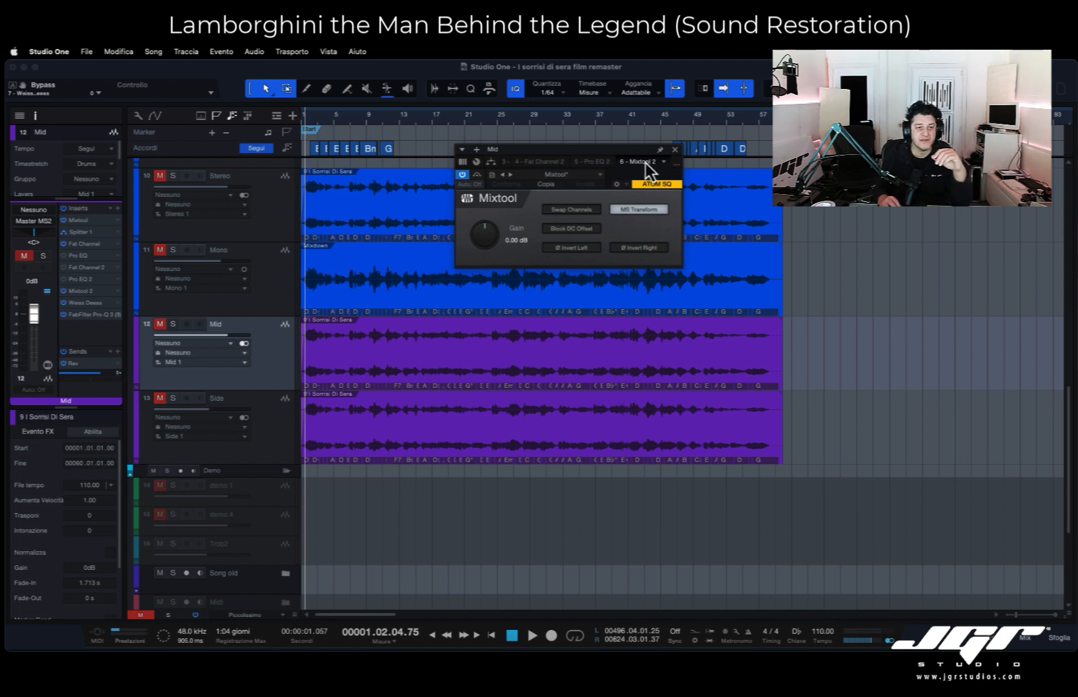
{"action": "left_click", "coordinate": [491, 161]}
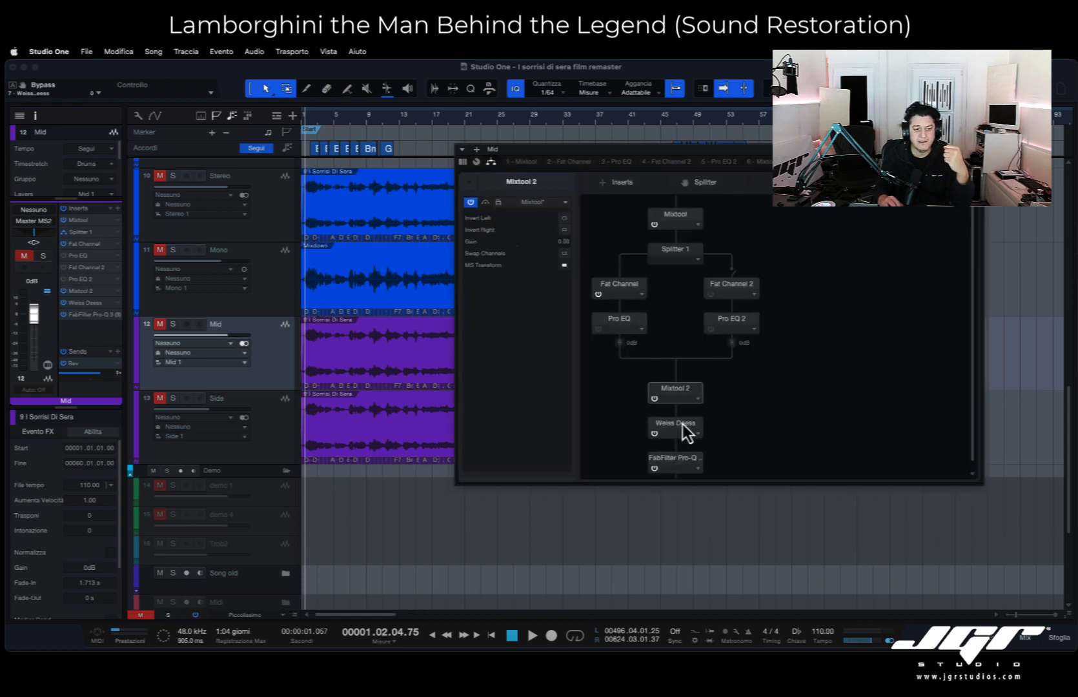
{"action": "scroll", "coordinate": [684, 458], "scroll_direction": "down", "scroll_amount": 1}
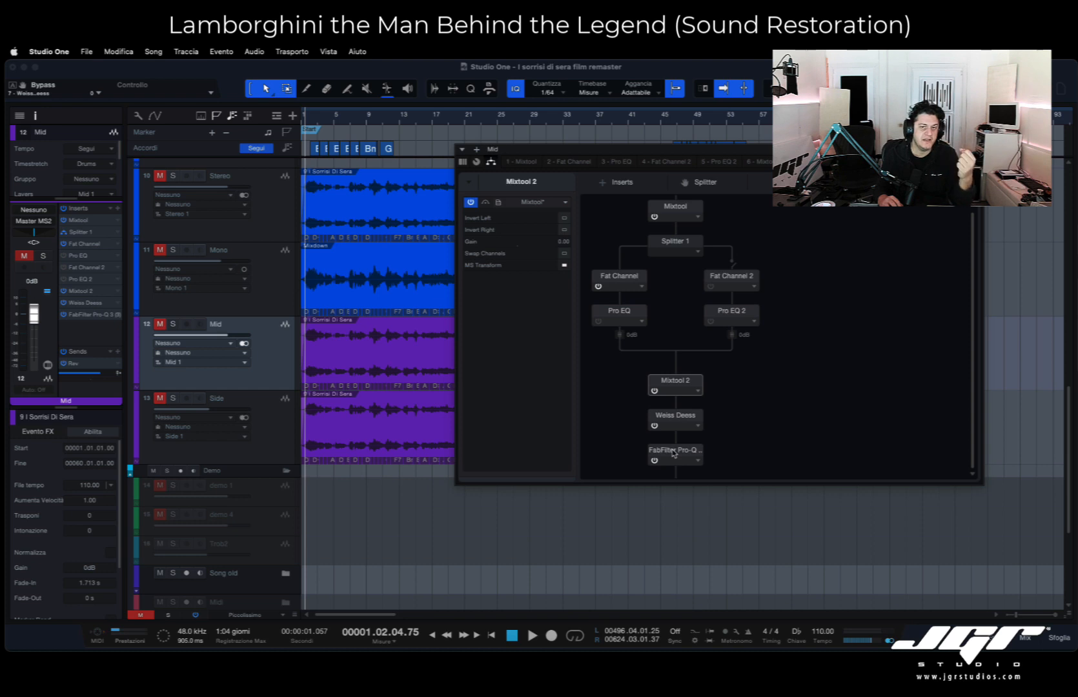
{"action": "double_click", "coordinate": [673, 452]}
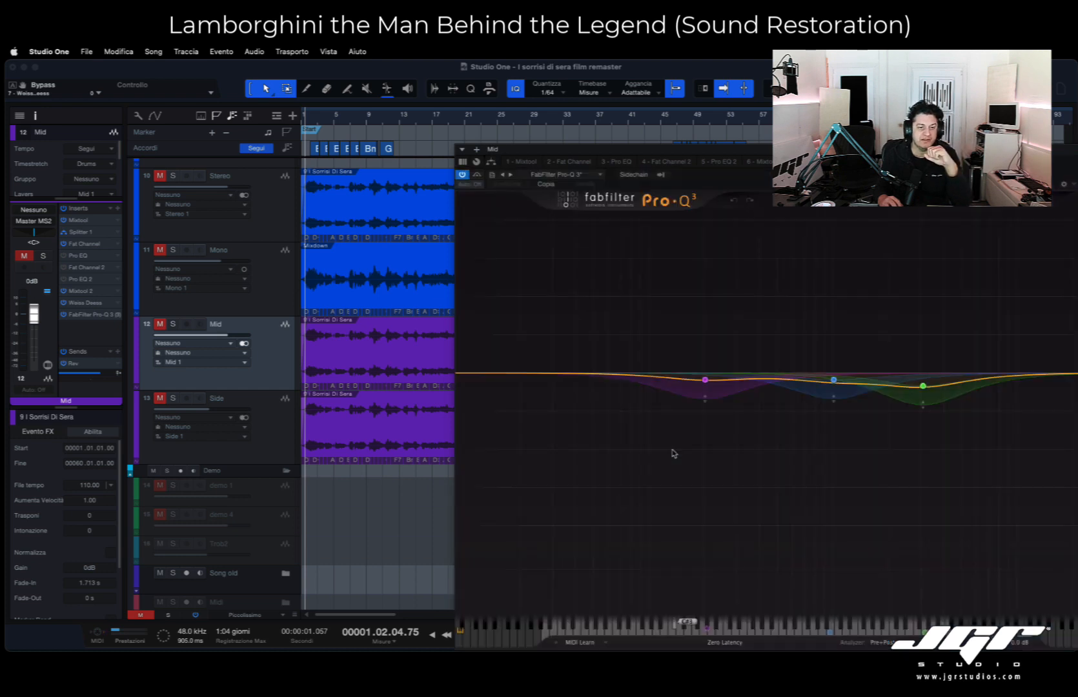
{"action": "mouse_move", "coordinate": [716, 429]}
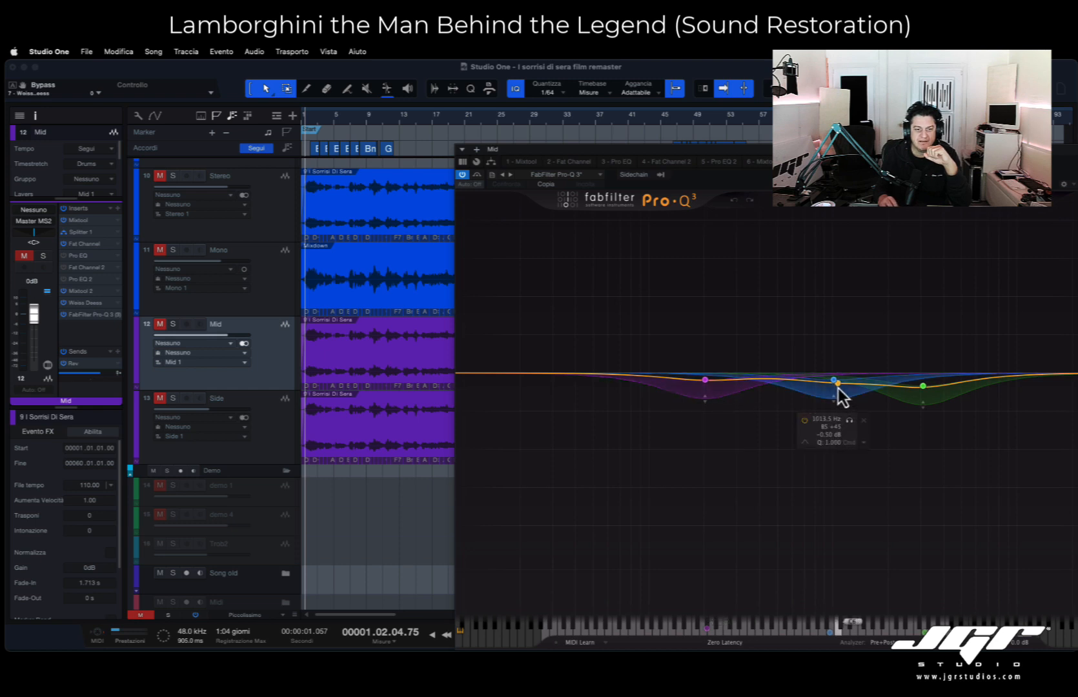
{"action": "mouse_move", "coordinate": [926, 391]}
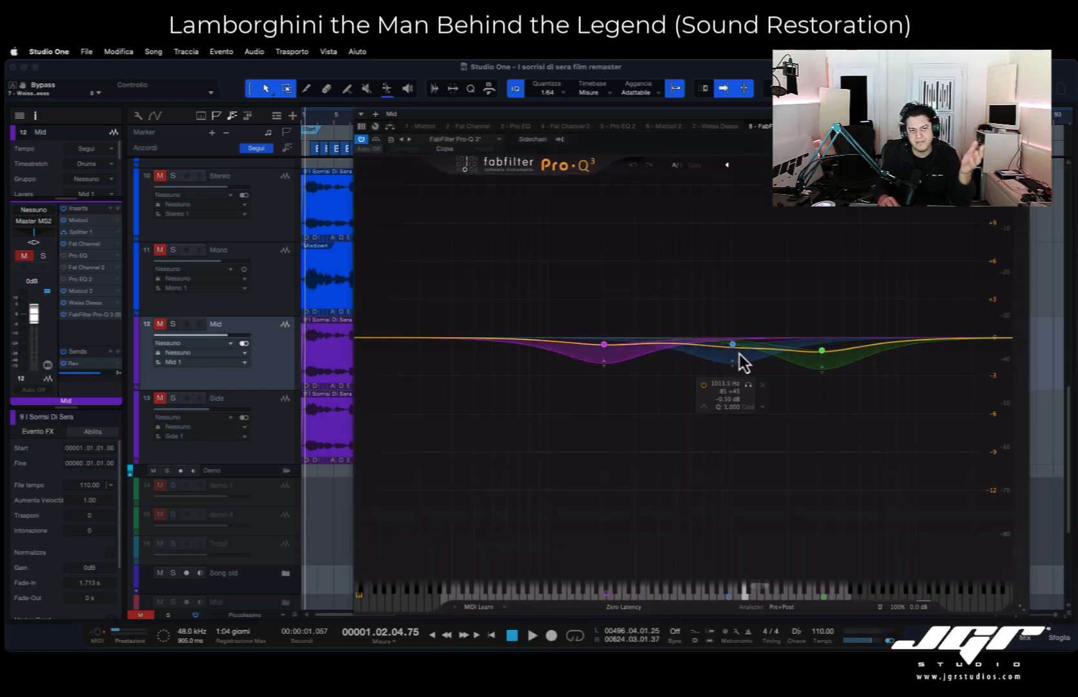
{"action": "left_click", "coordinate": [1023, 114]}
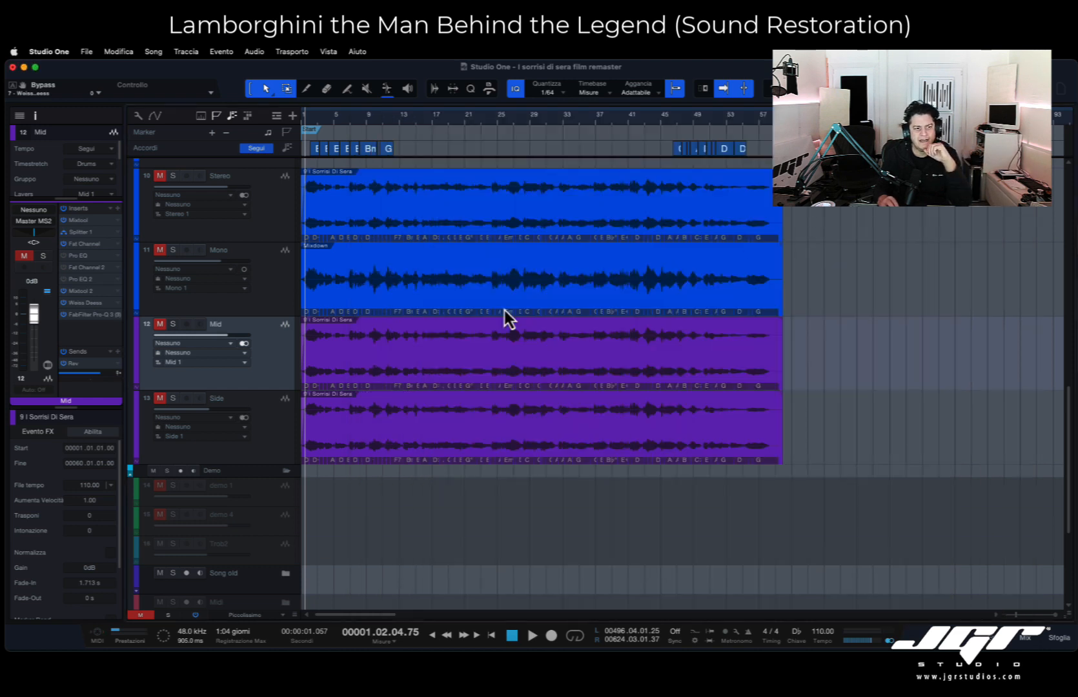
- Audition the Mid and Side tracks together in solo, and stop playback
{"action": "left_click", "coordinate": [173, 324]}
{"action": "left_click", "coordinate": [173, 398]}
{"action": "key", "text": "space"}
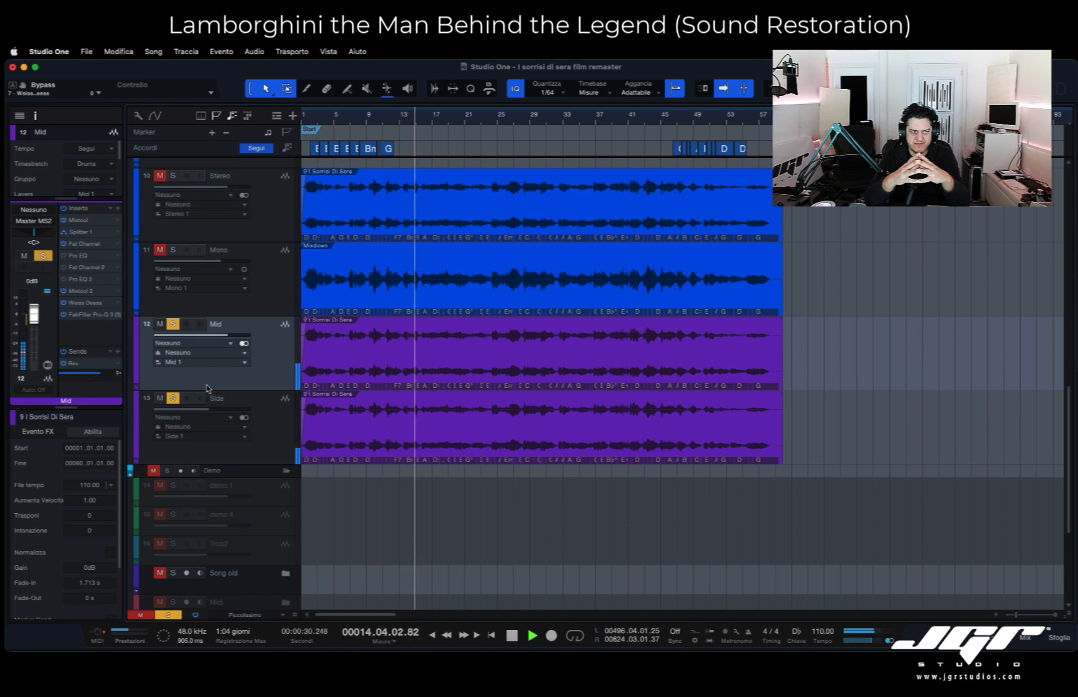
{"action": "key", "text": "space"}
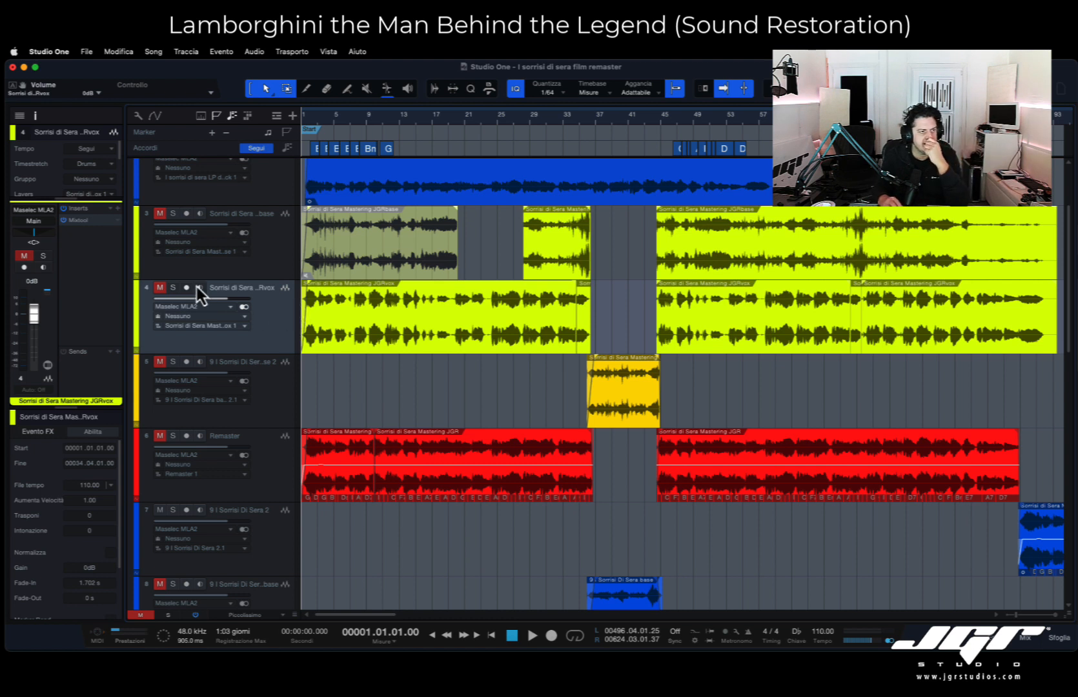
- Check the Mixtool phase-inversion settings on the Sorrisi di Sera Mastering JGRvox track
{"action": "left_click", "coordinate": [80, 222]}
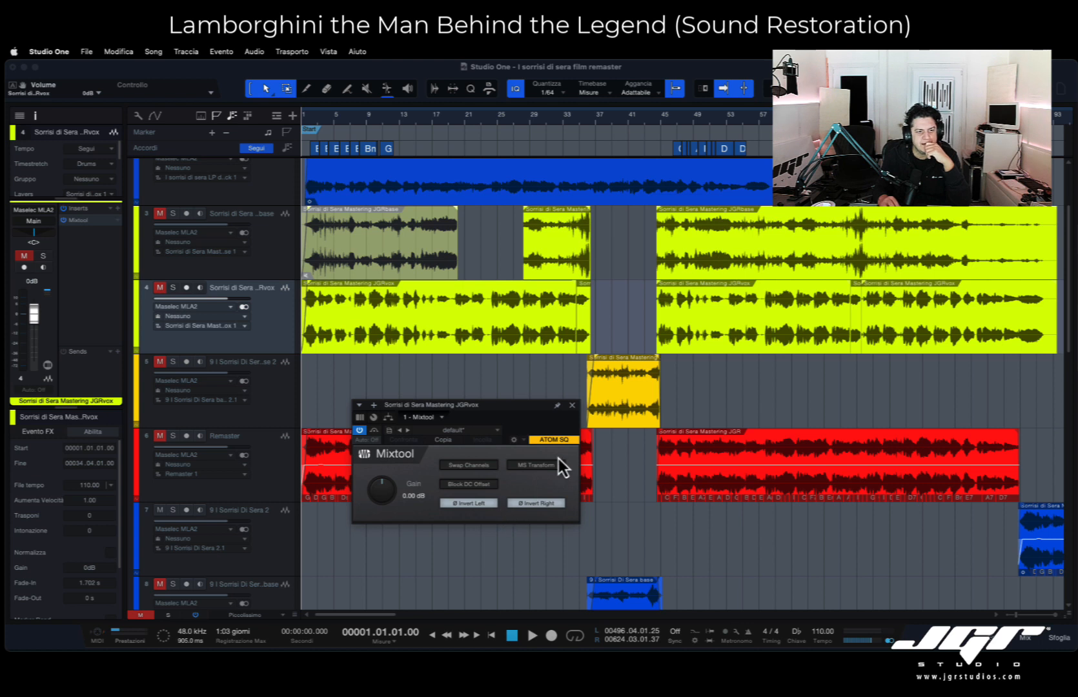
{"action": "left_click", "coordinate": [572, 406]}
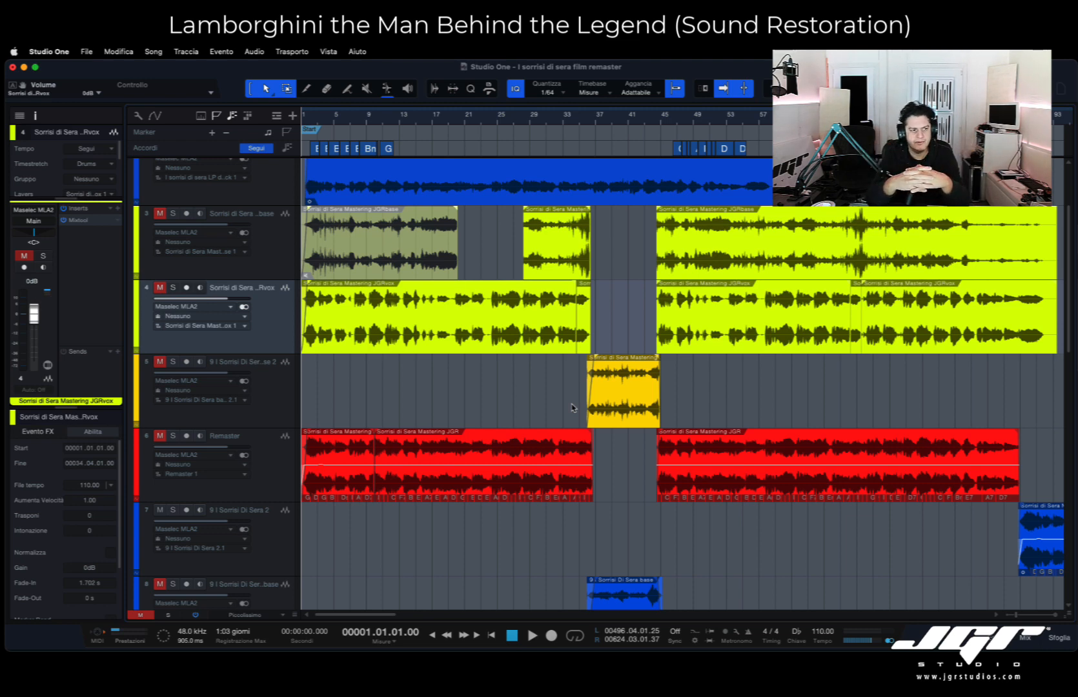
- Trace the Mid and Side tracks' output routing and locate the Master MS2 bus in the mixer
{"action": "scroll", "coordinate": [418, 401], "scroll_direction": "down", "scroll_amount": 7}
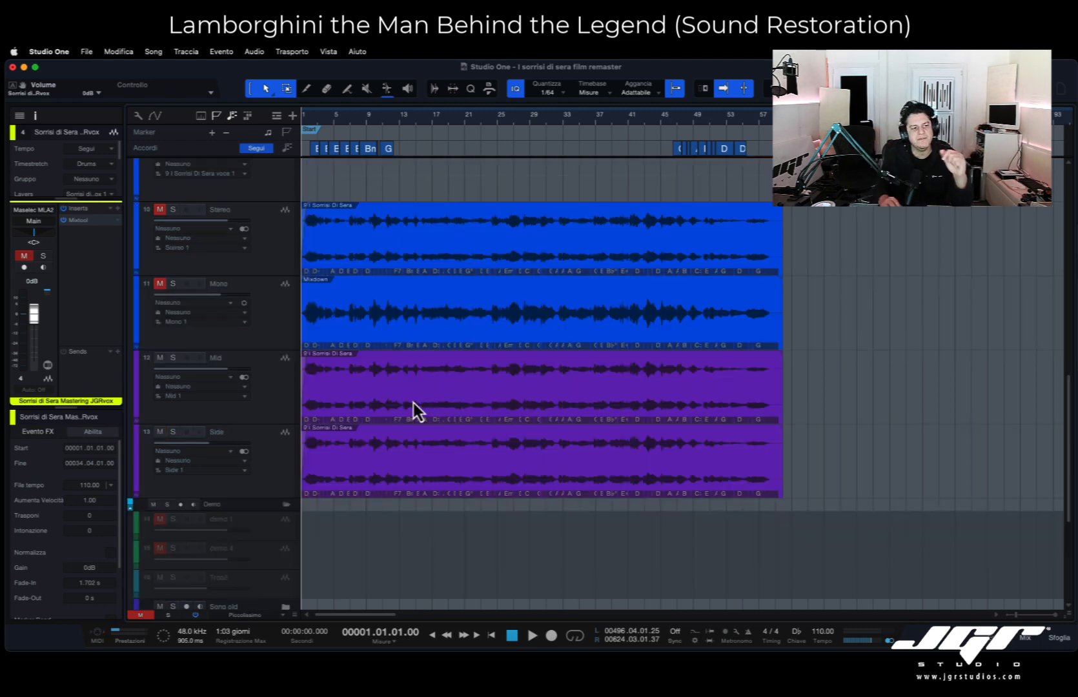
{"action": "left_click", "coordinate": [275, 416]}
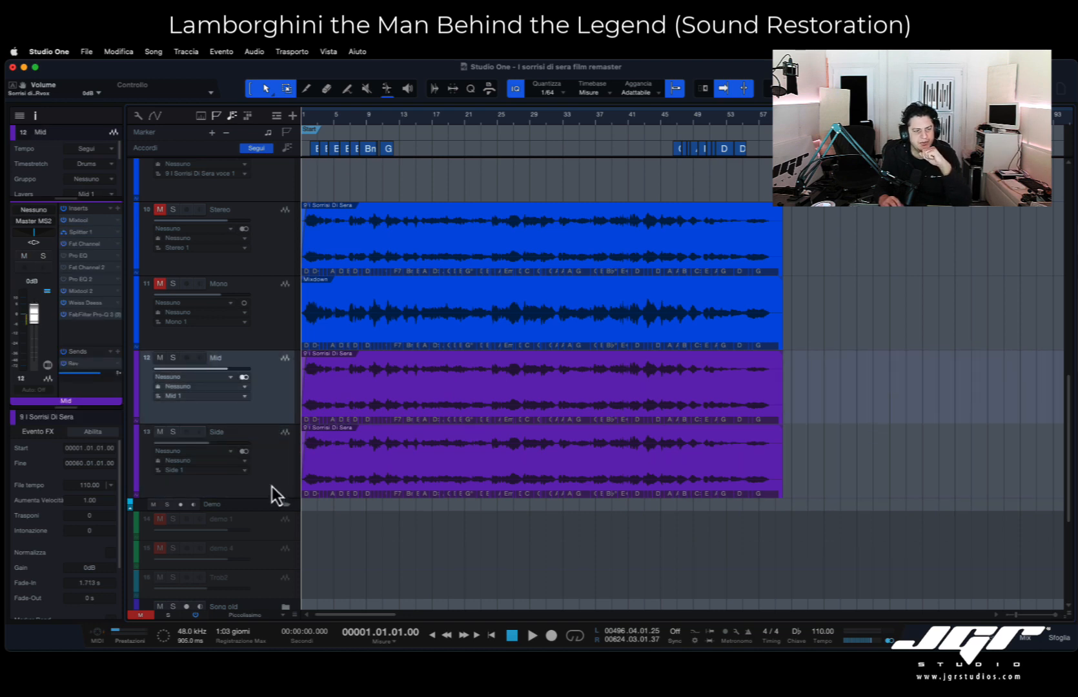
{"action": "left_click", "coordinate": [271, 457]}
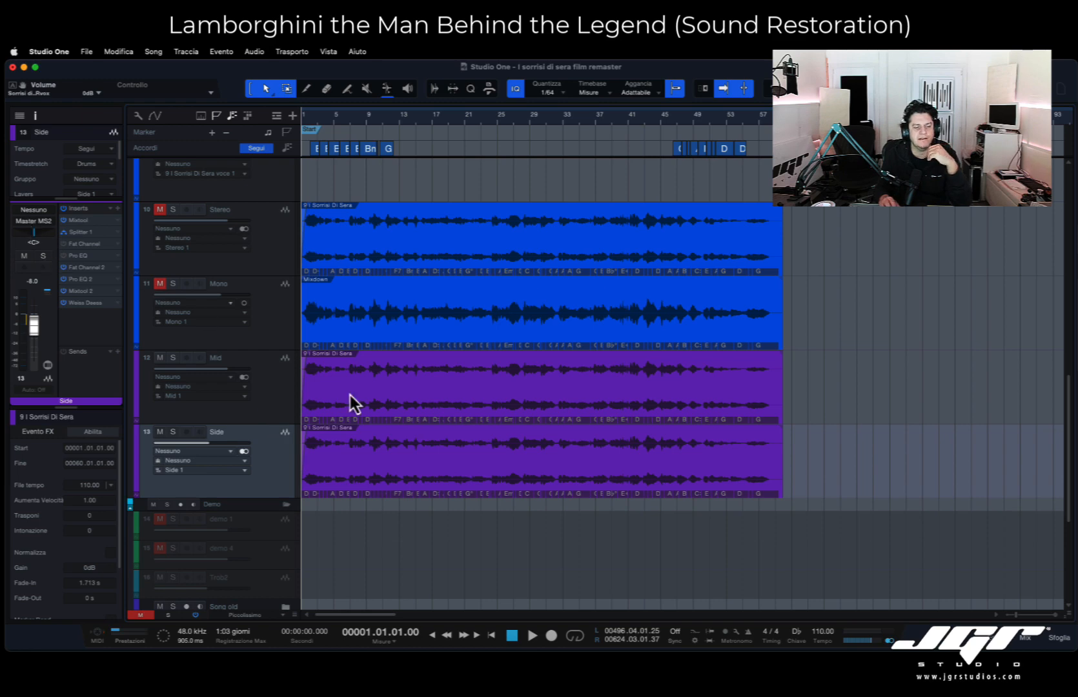
{"action": "left_click", "coordinate": [1025, 638]}
{"action": "scroll", "coordinate": [806, 293], "scroll_direction": "right", "scroll_amount": 3}
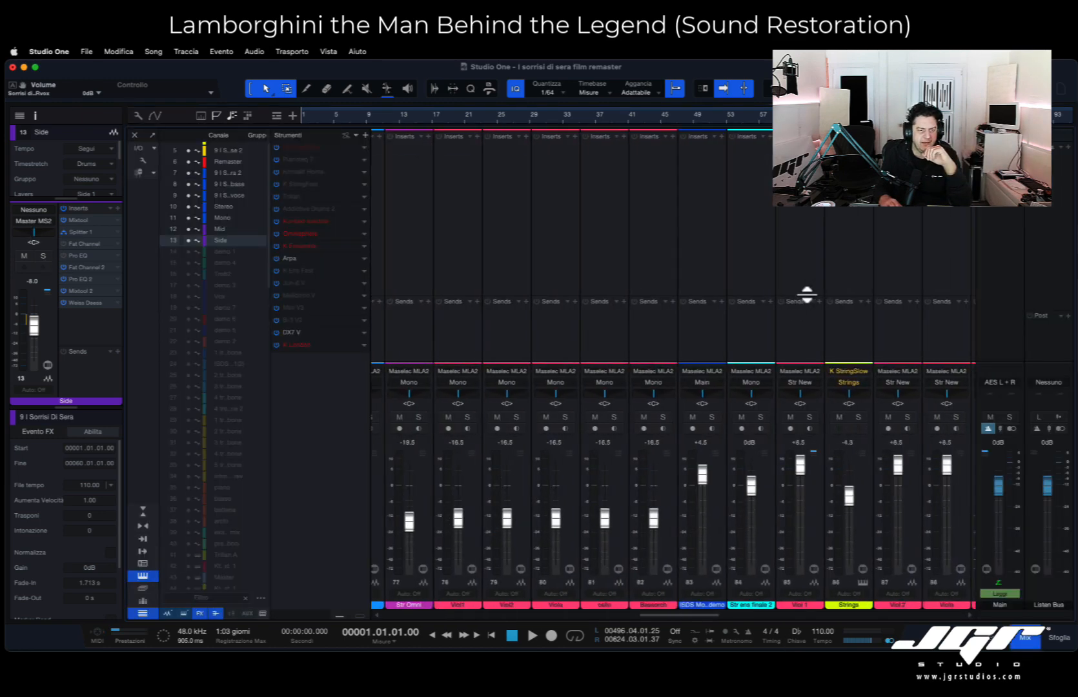
{"action": "scroll", "coordinate": [806, 294], "scroll_direction": "right", "scroll_amount": 10}
{"action": "left_click", "coordinate": [916, 283]}
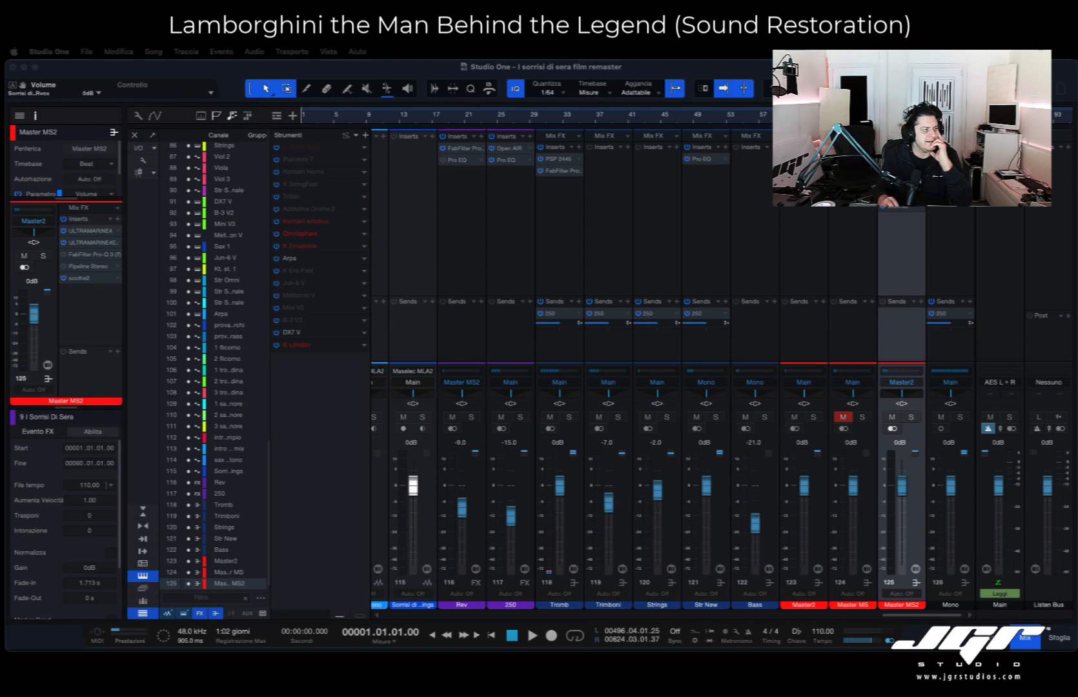
- Review the ULTRAMARINE4 compressor, ULTRAMARINE4EQA27 equalizer and soothe2 settings on the Master MS2 bus
{"action": "left_click_drag", "start_coordinate": [842, 237], "coordinate": [818, 214]}
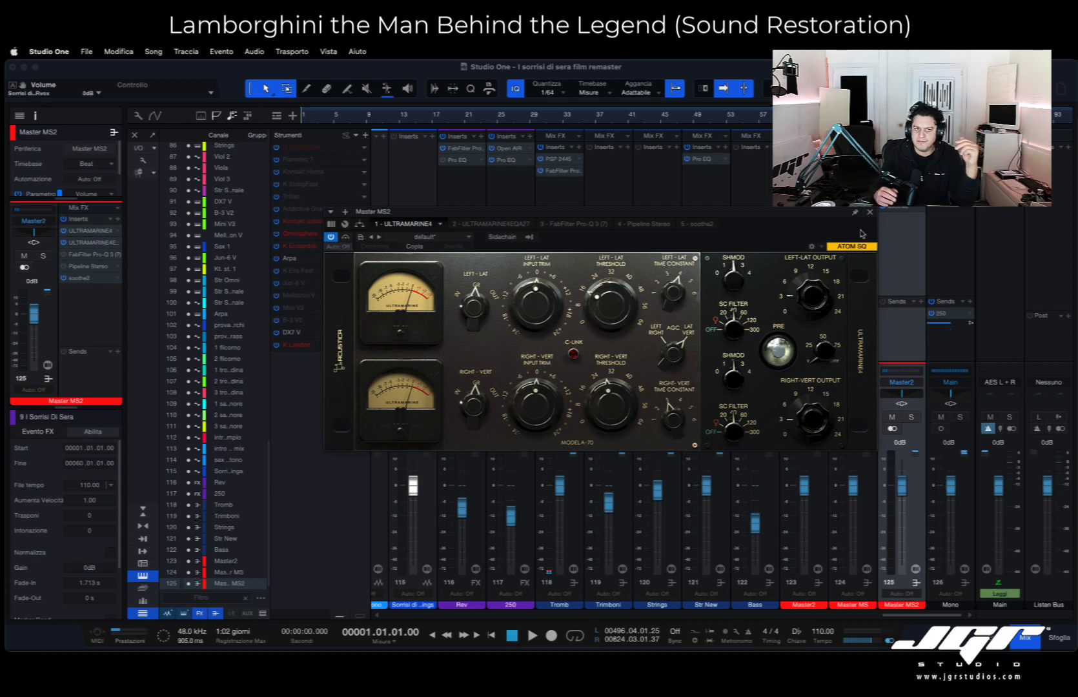
{"action": "left_click", "coordinate": [869, 212]}
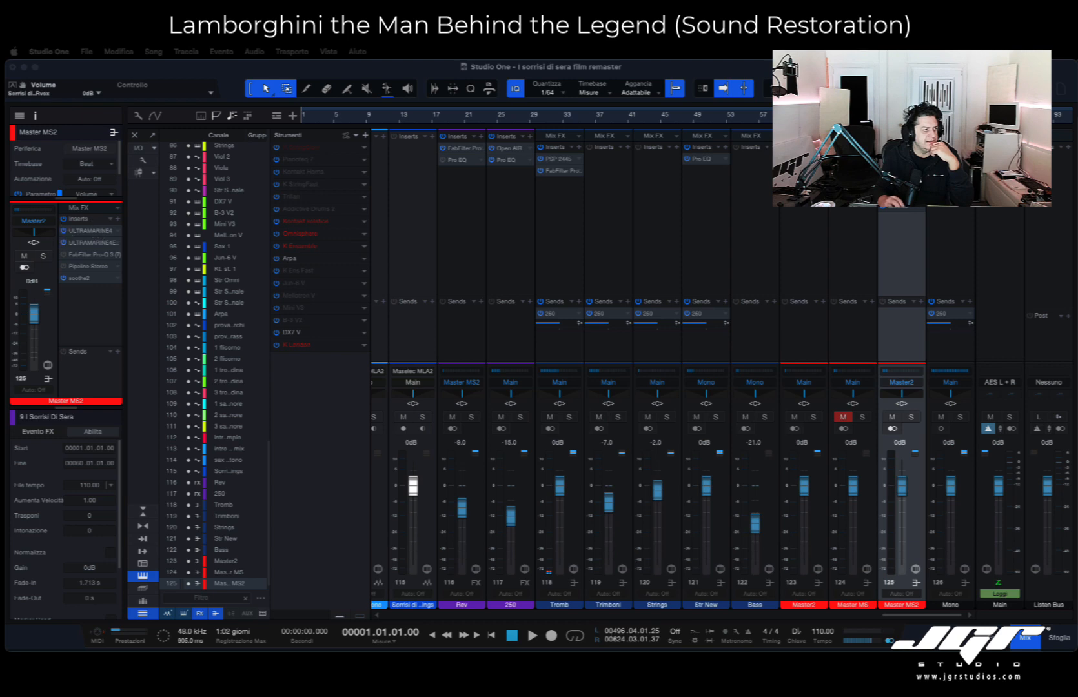
{"action": "left_click_drag", "start_coordinate": [0, 164], "coordinate": [686, 238]}
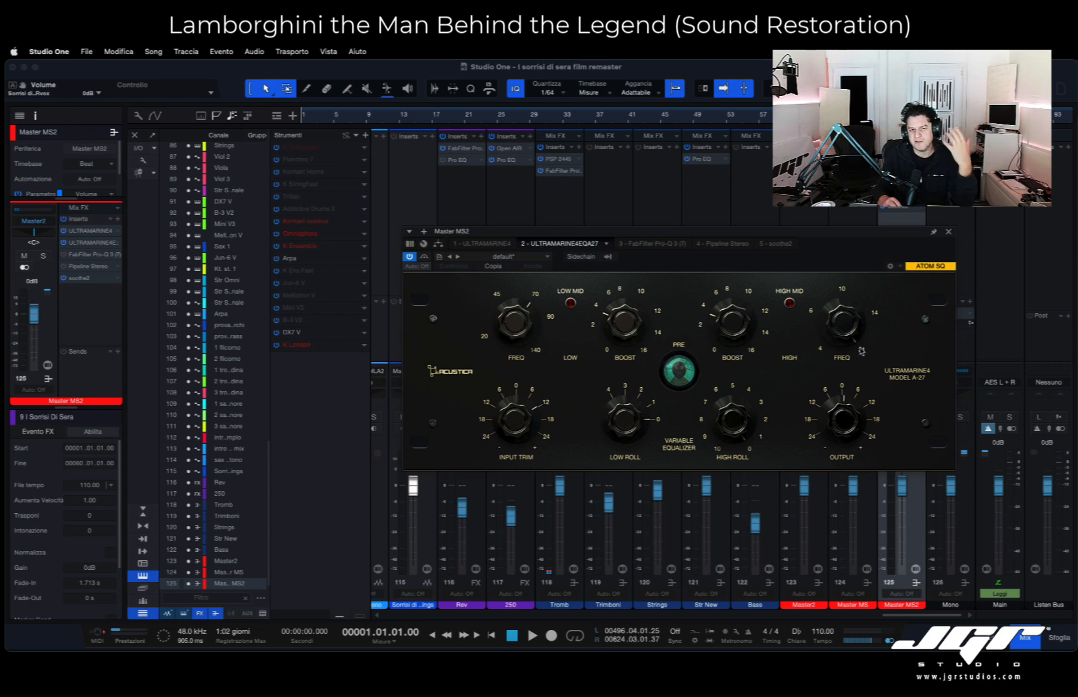
{"action": "left_click", "coordinate": [948, 232]}
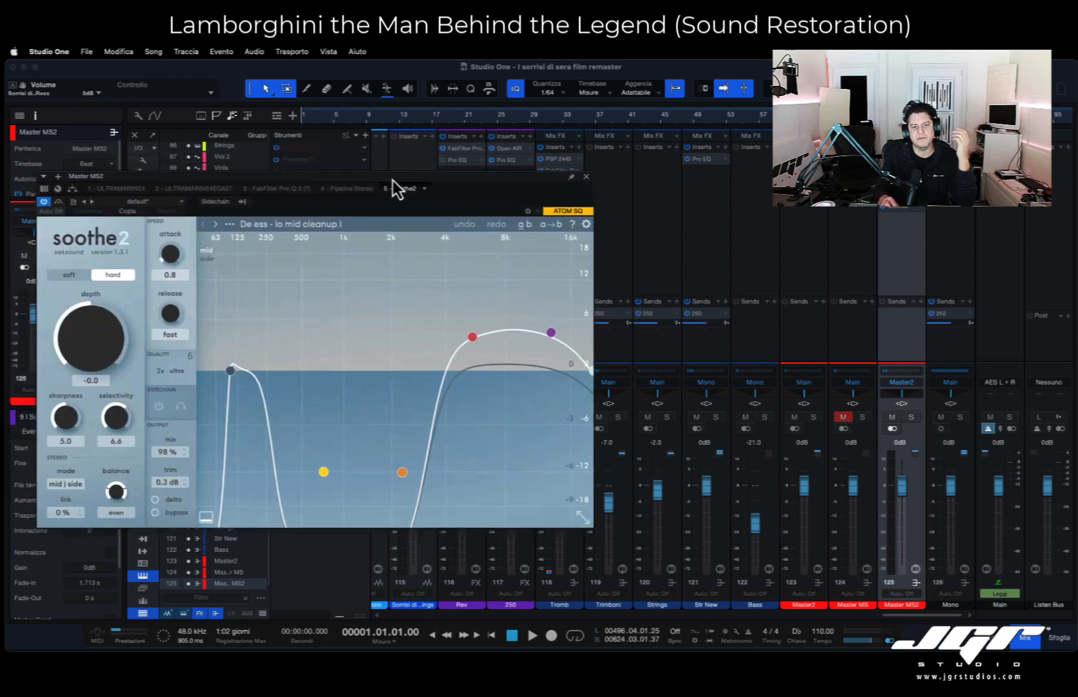
{"action": "left_click_drag", "start_coordinate": [393, 178], "coordinate": [615, 191]}
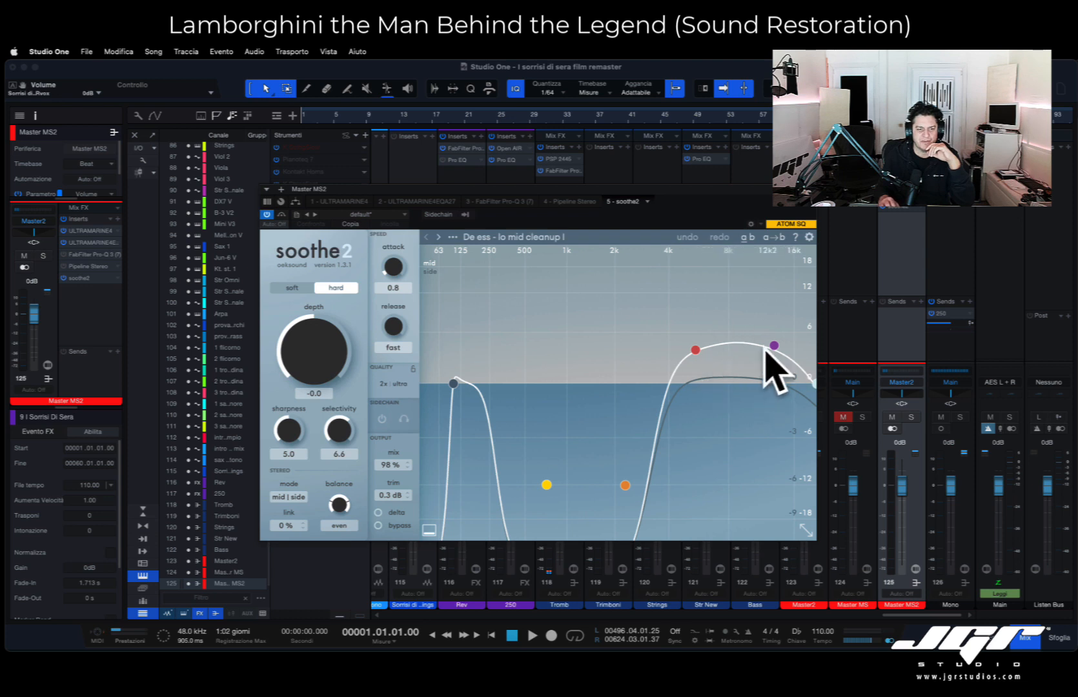
{"action": "left_click", "coordinate": [811, 189]}
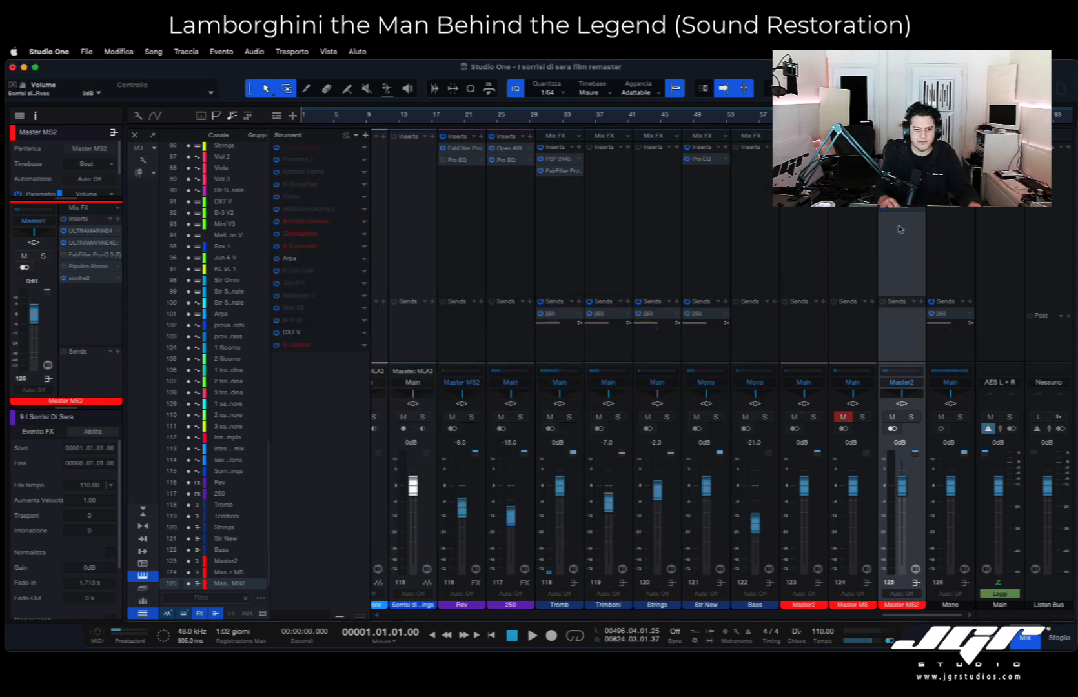
- Audition the mix from the start, unmuting the Master2 bus during playback, and stop playback
{"action": "key", "text": "space"}
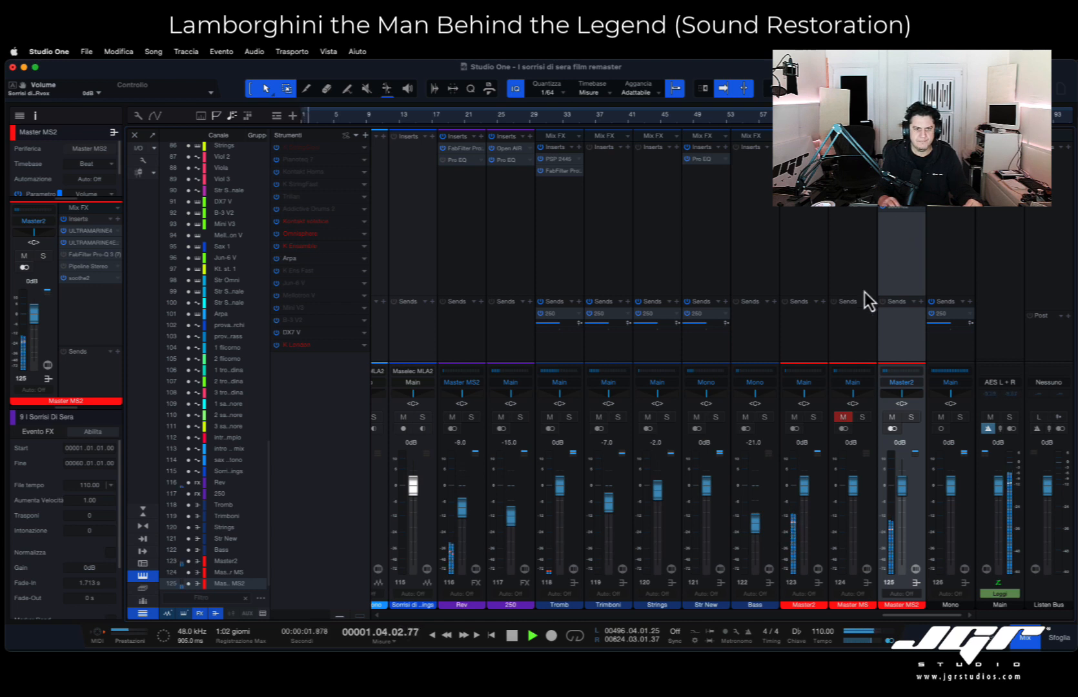
{"action": "left_click", "coordinate": [795, 417]}
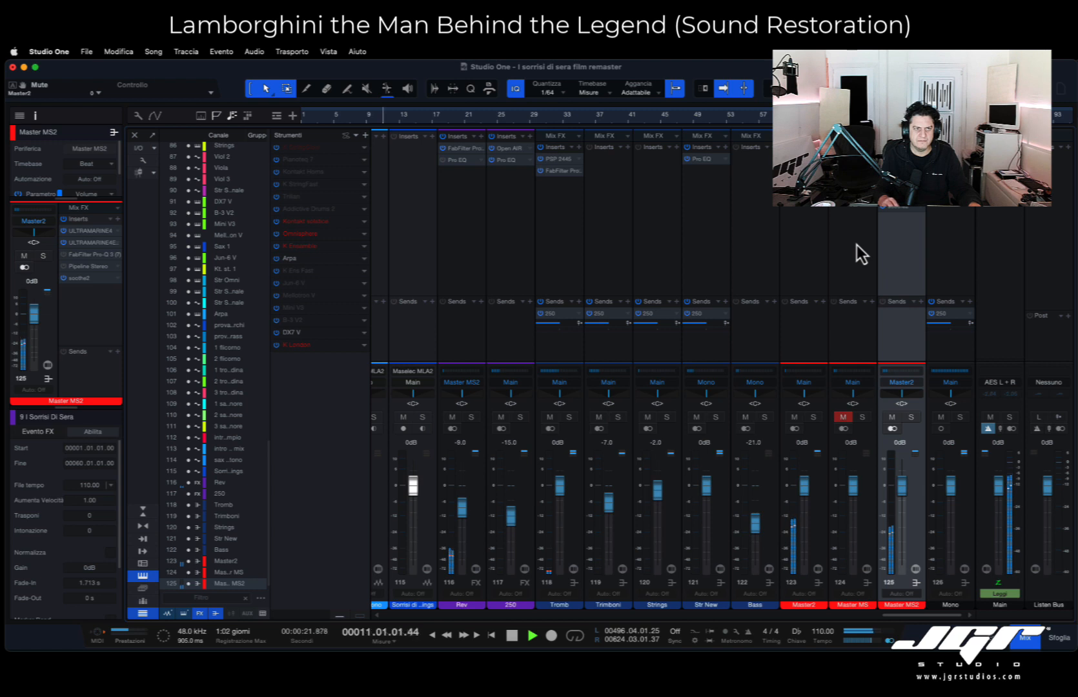
{"action": "key", "text": "space"}
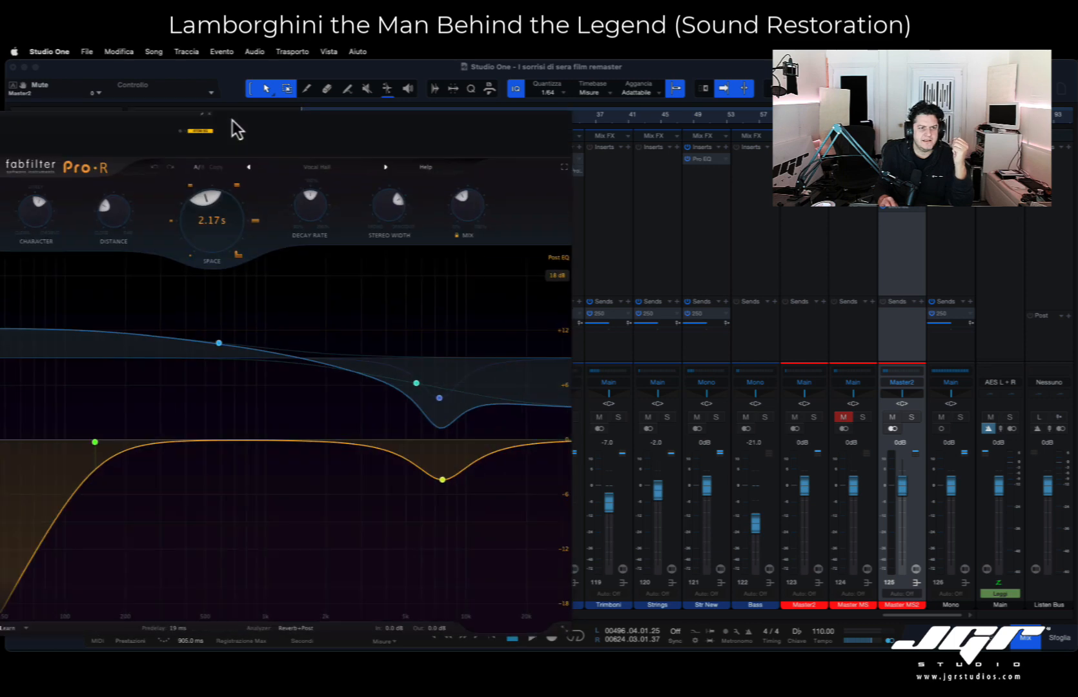
- Examine the Open AIR reverb on the Rev channel and browse its preset folders, leaving the default preset loaded
{"action": "left_click_drag", "start_coordinate": [231, 119], "coordinate": [521, 102]}
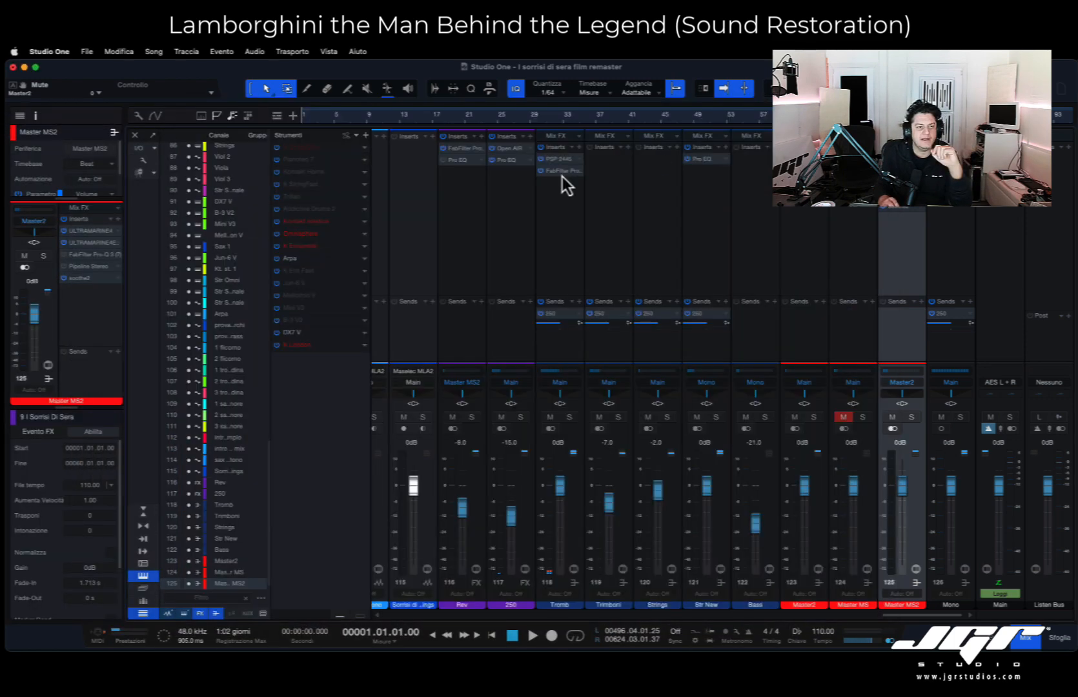
{"action": "left_click", "coordinate": [462, 192]}
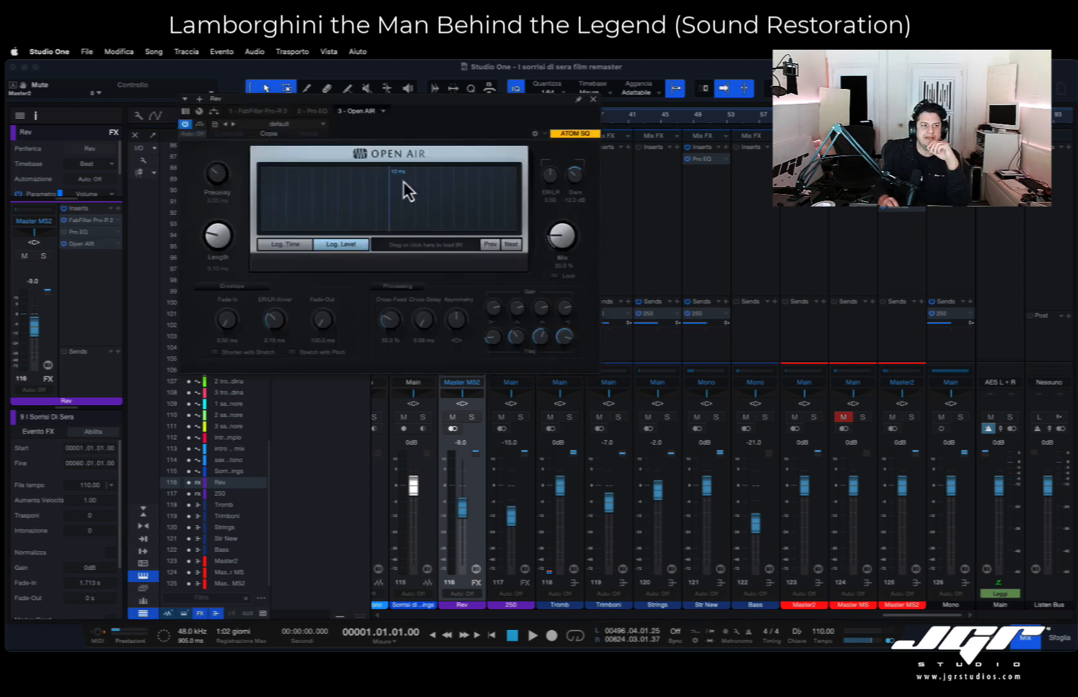
{"action": "left_click", "coordinate": [279, 124]}
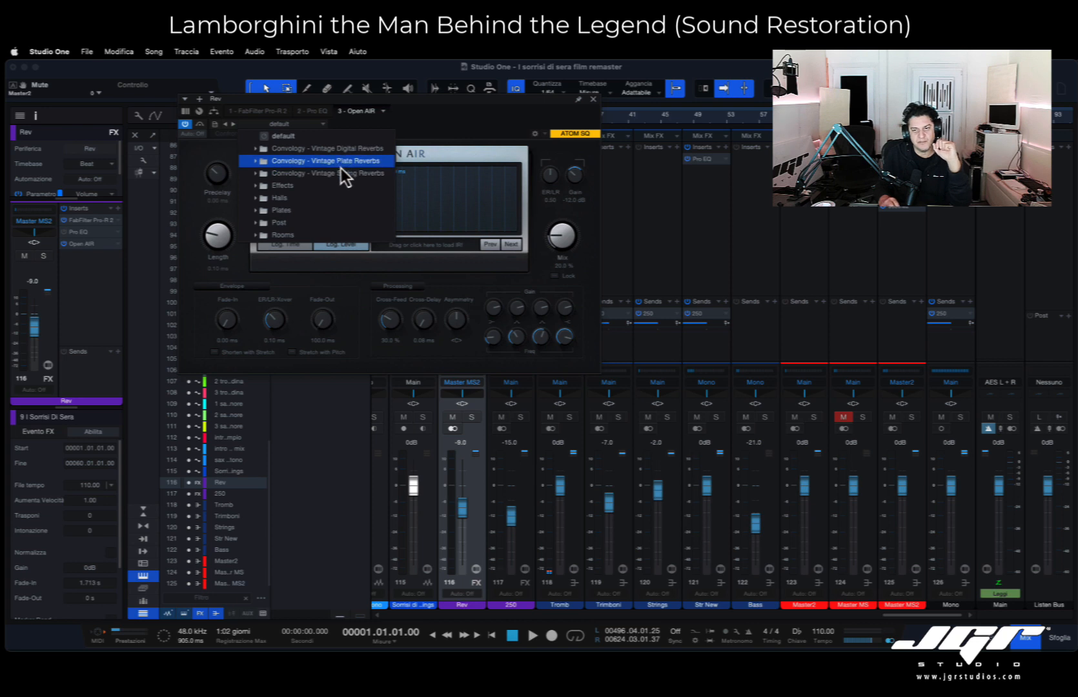
{"action": "left_click", "coordinate": [459, 134]}
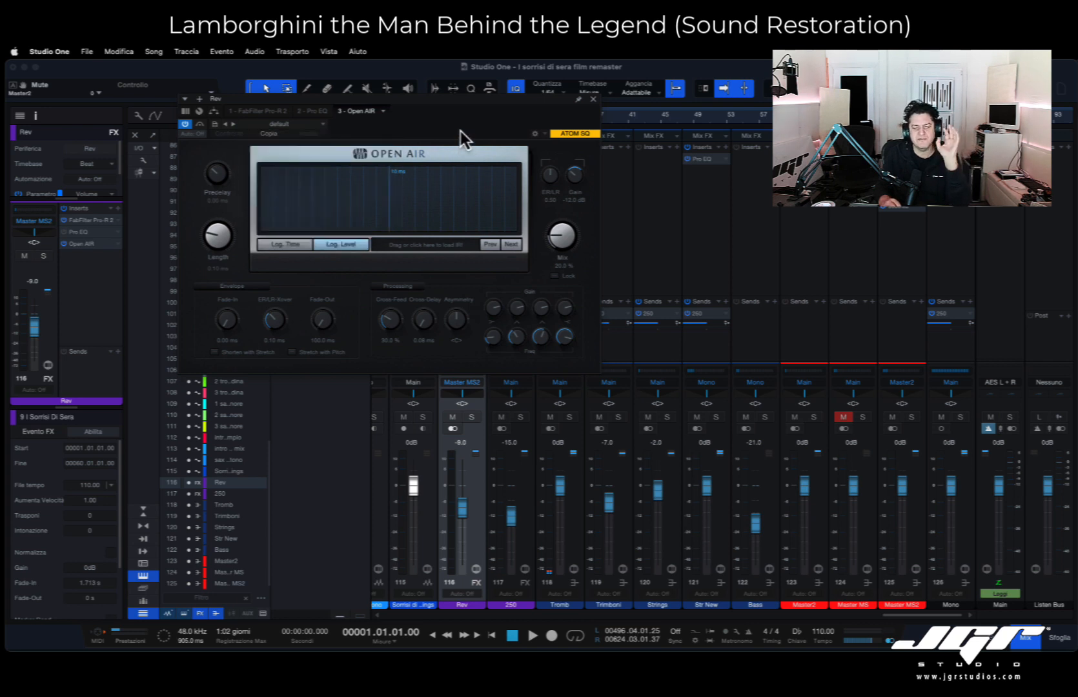
- Close the Open AIR reverb and review the Weiss DS1-MK3, soothe2 and Weiss MM-1 Mastering Maximizer settings on the Main bus
{"action": "left_click", "coordinate": [593, 99]}
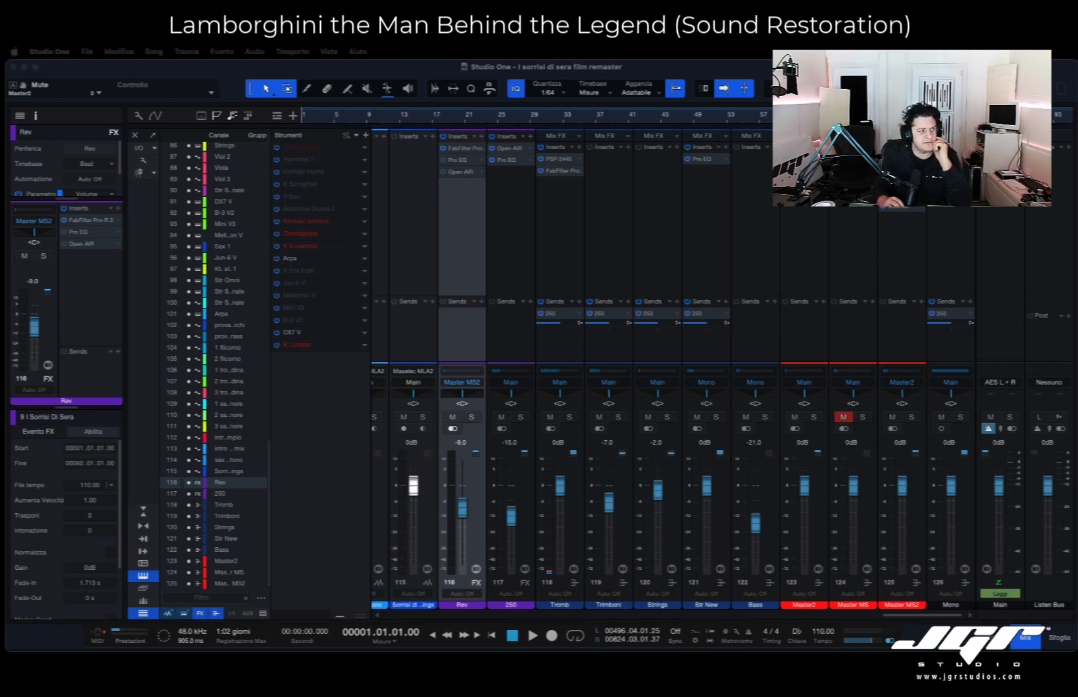
{"action": "left_click_drag", "start_coordinate": [628, 193], "coordinate": [740, 222]}
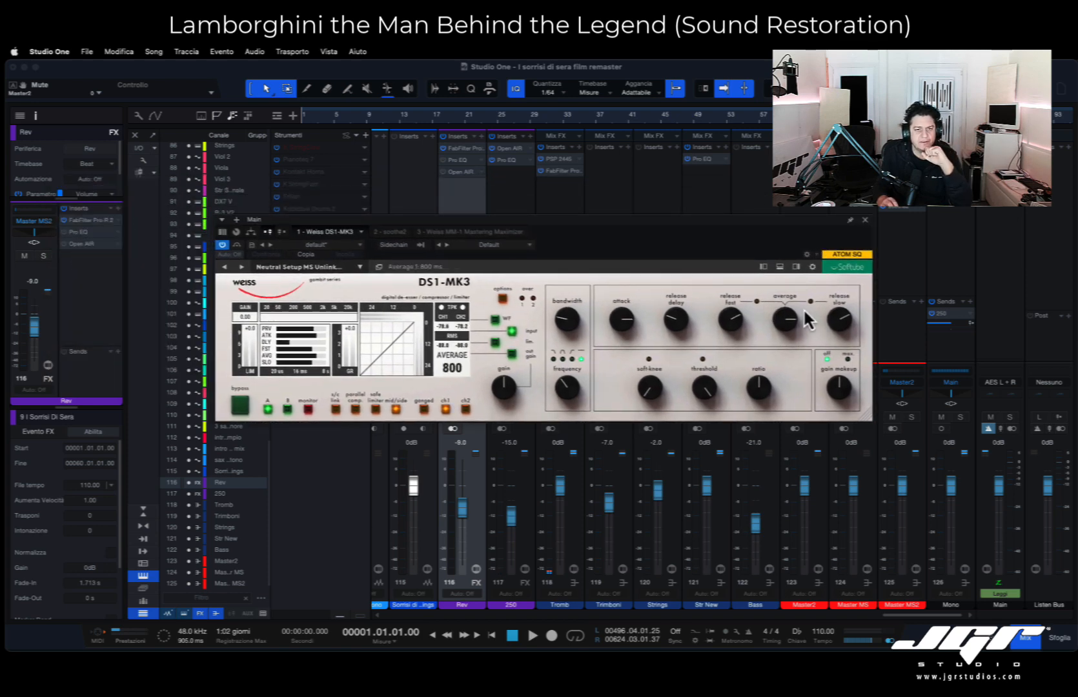
{"action": "left_click", "coordinate": [866, 220]}
{"action": "double_click", "coordinate": [997, 171]}
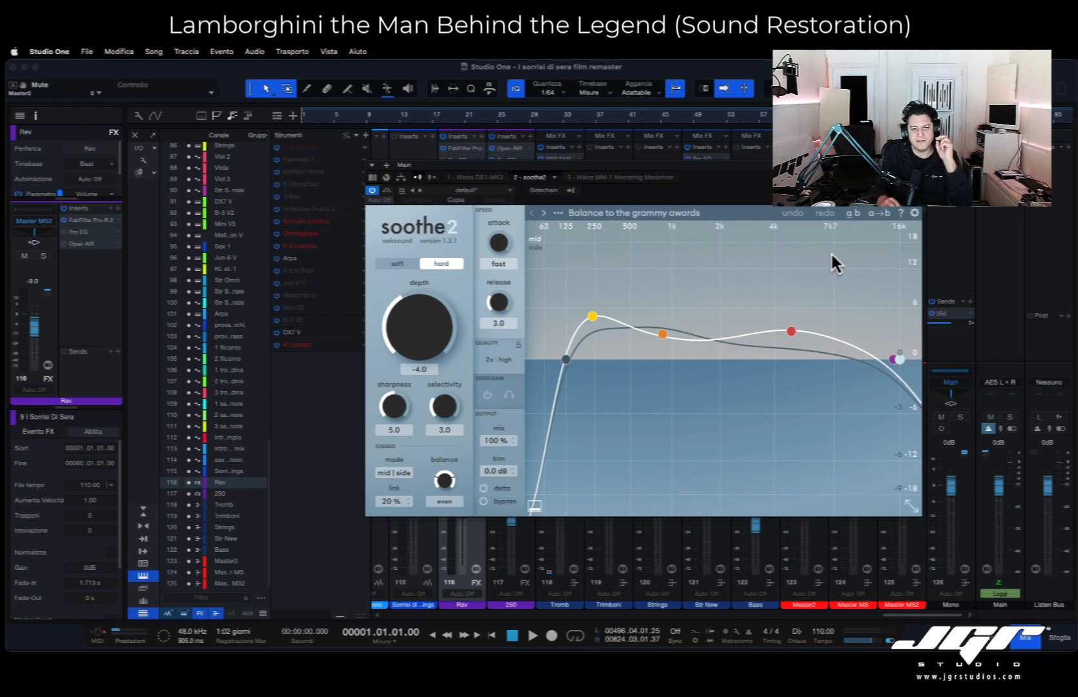
{"action": "double_click", "coordinate": [997, 183]}
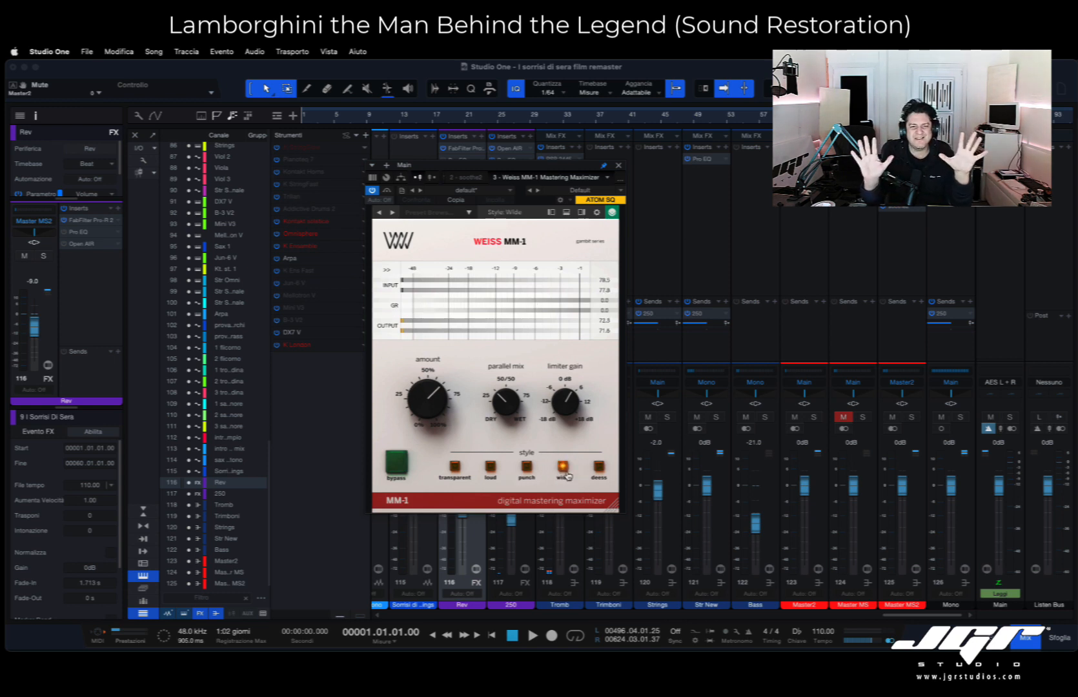
{"action": "left_click", "coordinate": [618, 165]}
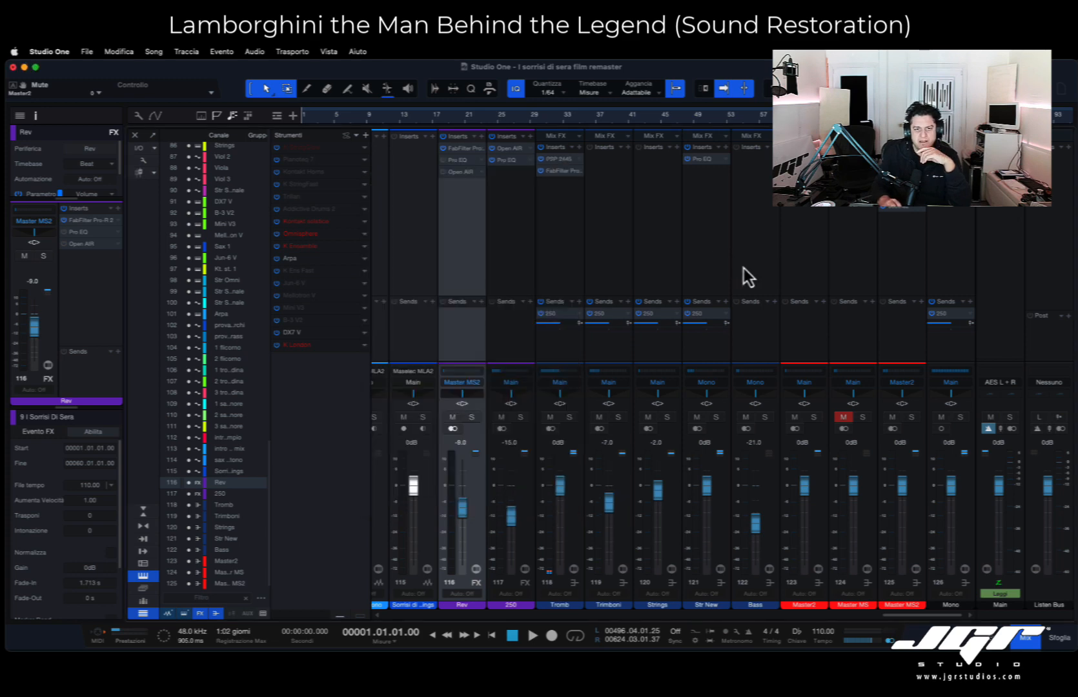
{"action": "scroll", "coordinate": [768, 282], "scroll_direction": "left", "scroll_amount": 15}
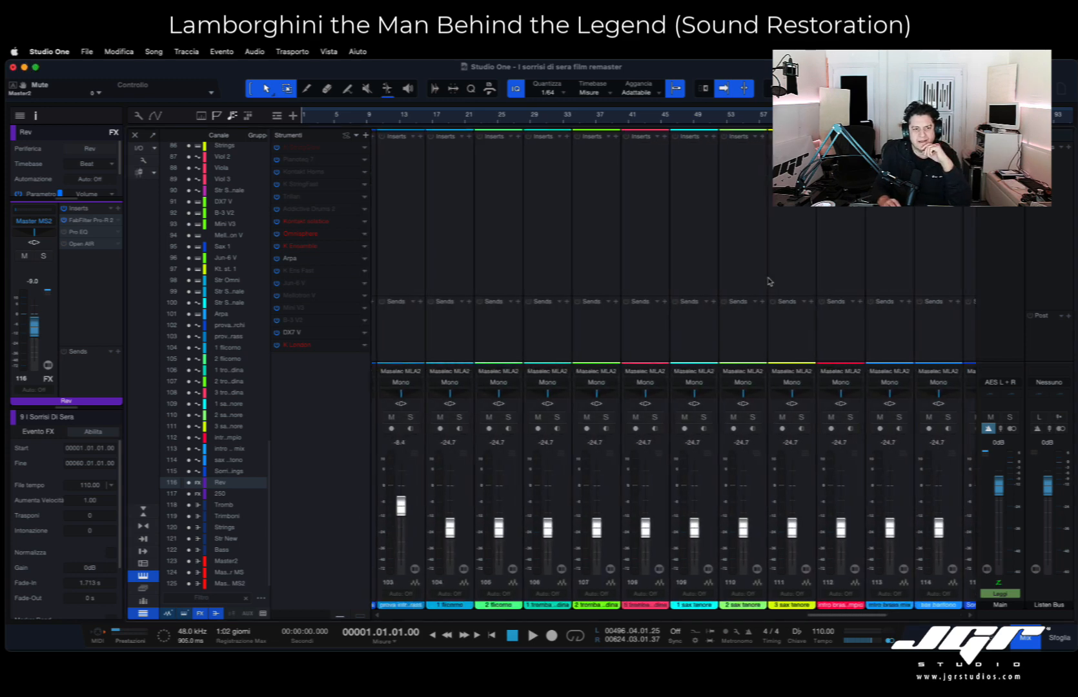
{"action": "scroll", "coordinate": [769, 282], "scroll_direction": "right", "scroll_amount": 15}
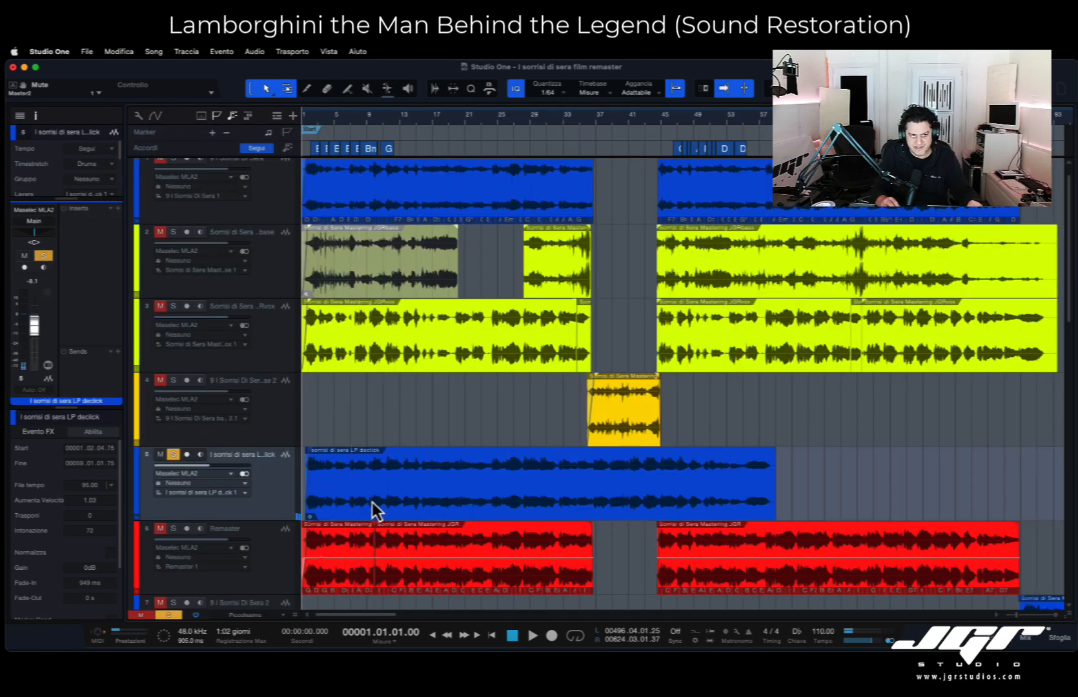
- Play the song from the start, alternating solo between the LP declick track and the Remaster track, and stop playback
{"action": "key", "text": "space"}
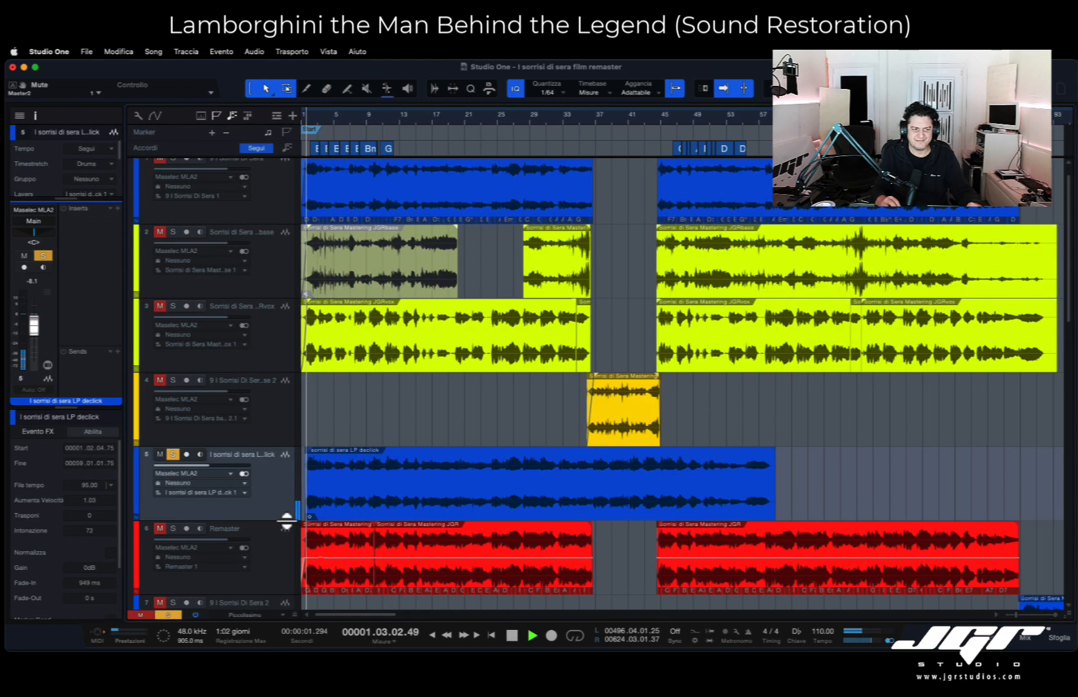
{"action": "left_click", "coordinate": [270, 553]}
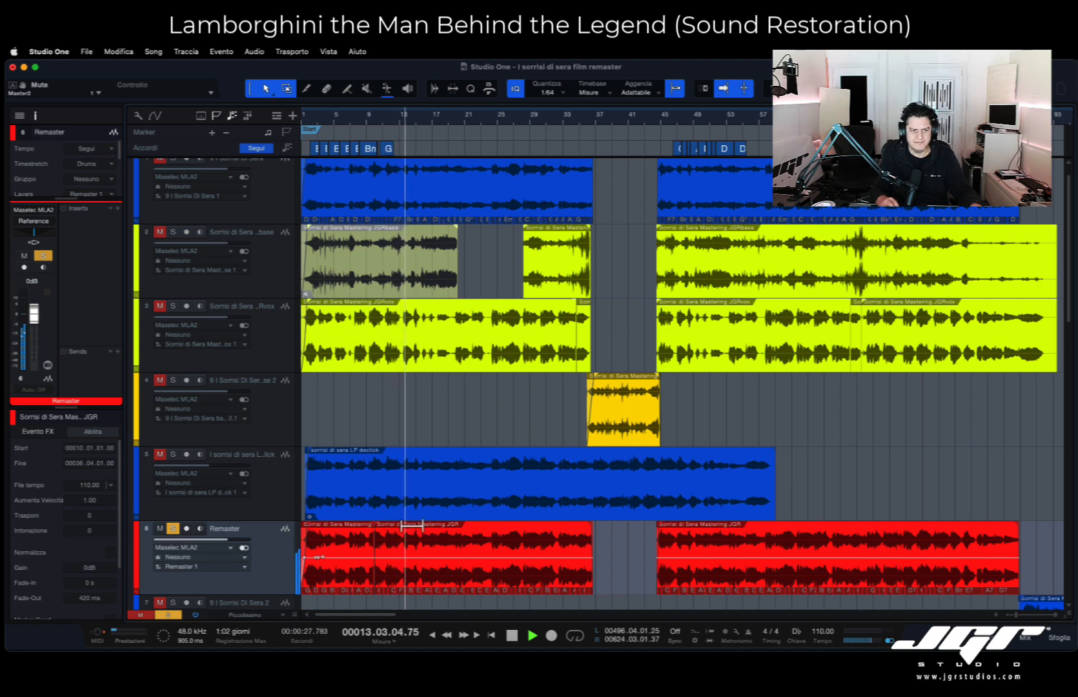
{"action": "left_click", "coordinate": [269, 497]}
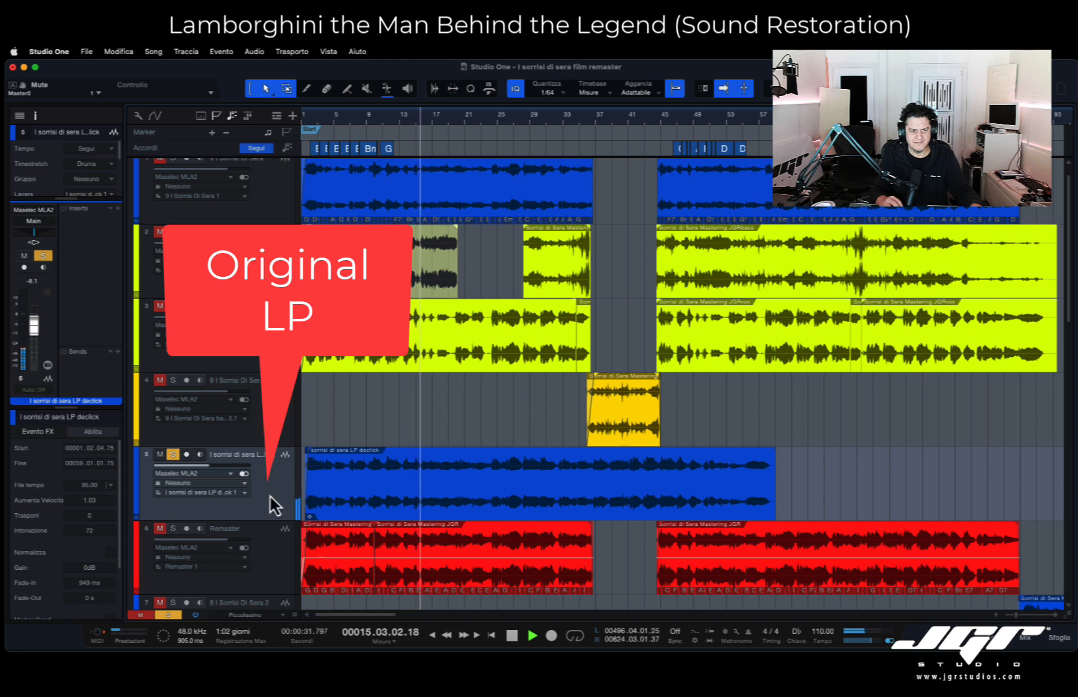
{"action": "left_click", "coordinate": [272, 565]}
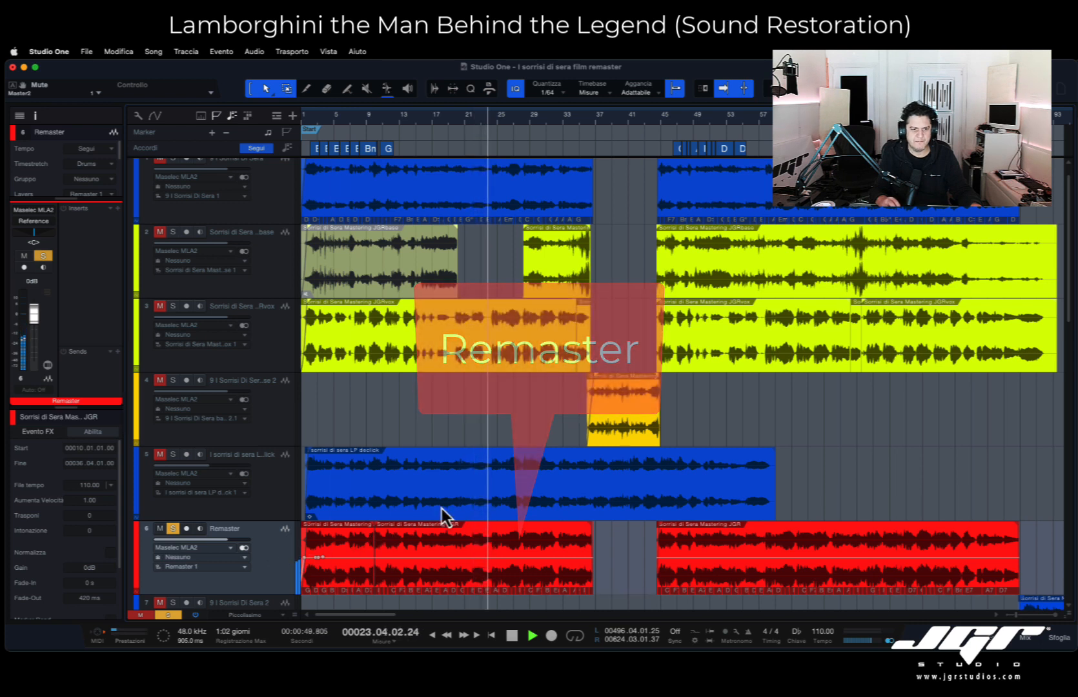
{"action": "key", "text": "space"}
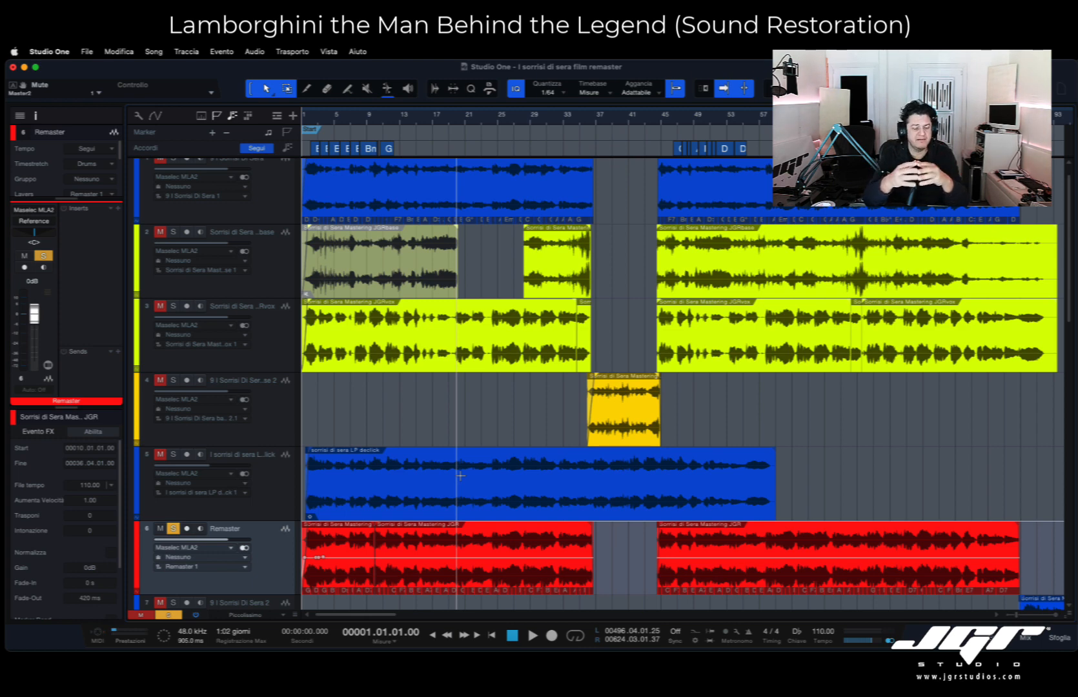
- Survey the arrangement from the Remaster clips down to the Demo, Song old and Final Mix folders
{"action": "scroll", "coordinate": [493, 481], "scroll_direction": "down", "scroll_amount": 5}
{"action": "scroll", "coordinate": [502, 482], "scroll_direction": "right", "scroll_amount": 3}
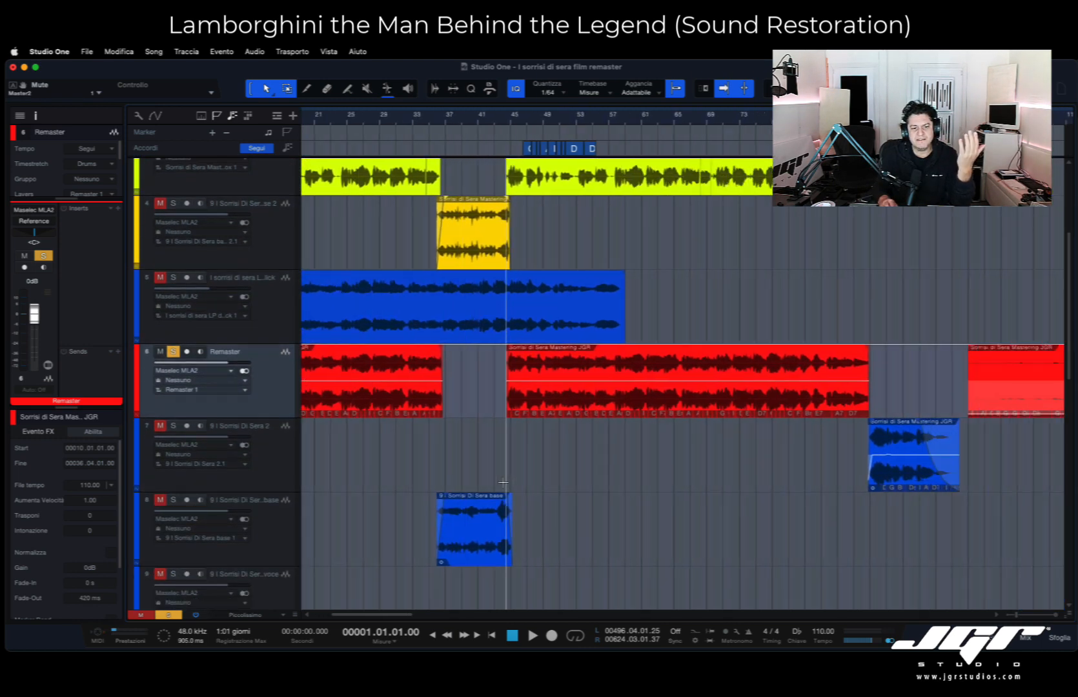
{"action": "scroll", "coordinate": [504, 481], "scroll_direction": "right", "scroll_amount": 5}
{"action": "scroll", "coordinate": [503, 482], "scroll_direction": "down", "scroll_amount": 10}
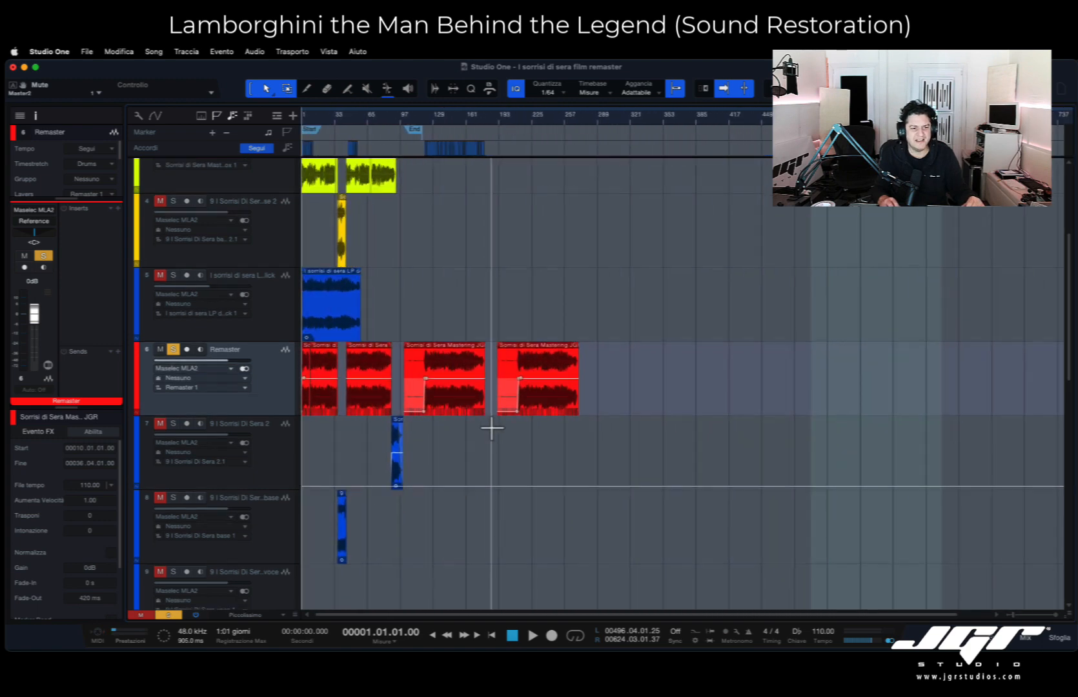
{"action": "scroll", "coordinate": [491, 430], "scroll_direction": "down", "scroll_amount": 10}
{"action": "scroll", "coordinate": [491, 426], "scroll_direction": "down", "scroll_amount": 2}
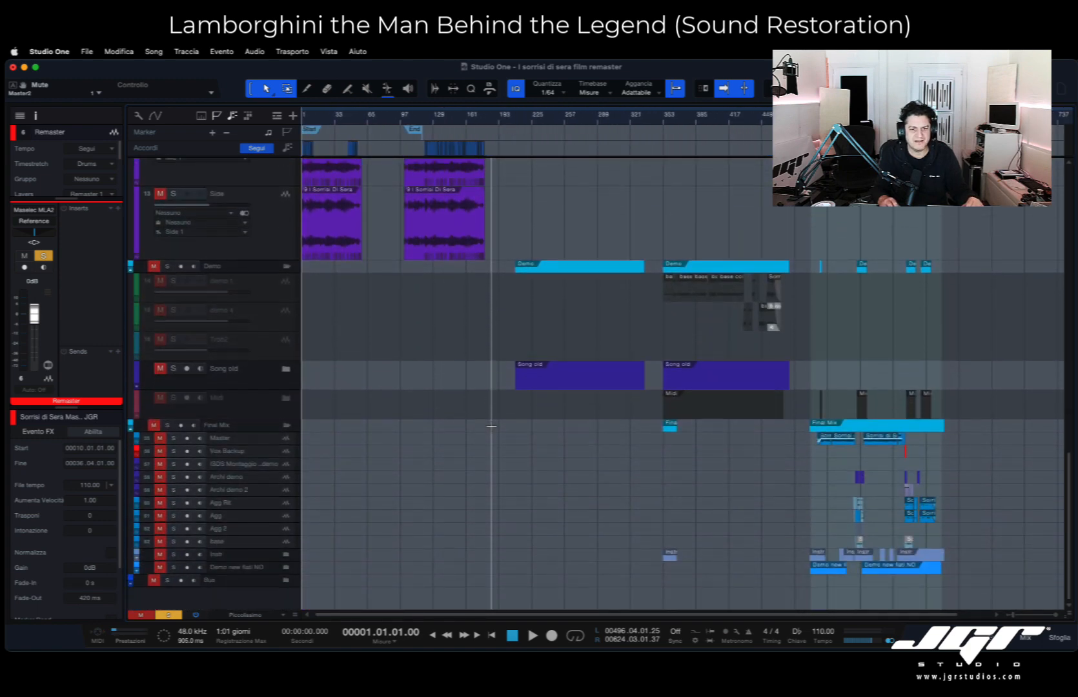
{"action": "scroll", "coordinate": [536, 169], "scroll_direction": "up", "scroll_amount": 10}
{"action": "scroll", "coordinate": [541, 172], "scroll_direction": "up", "scroll_amount": 1}
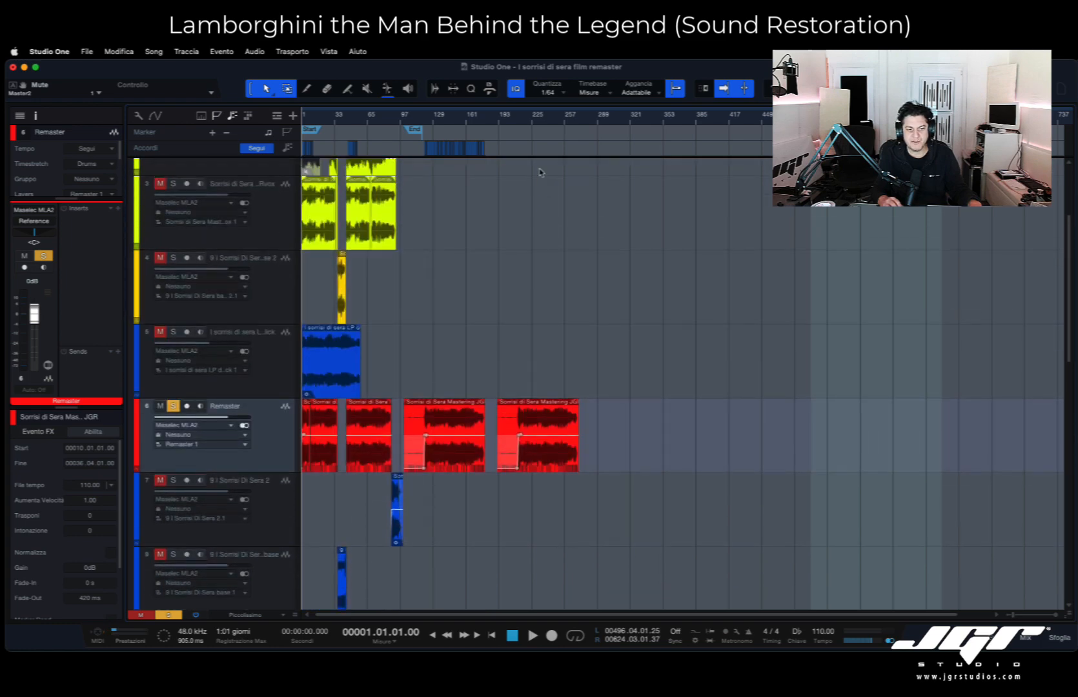
- Examine the Demo and Final Mix sections around bar 508, including the Master, Vox Backup and Archi demo tracks
{"action": "scroll", "coordinate": [879, 249], "scroll_direction": "down", "scroll_amount": 10}
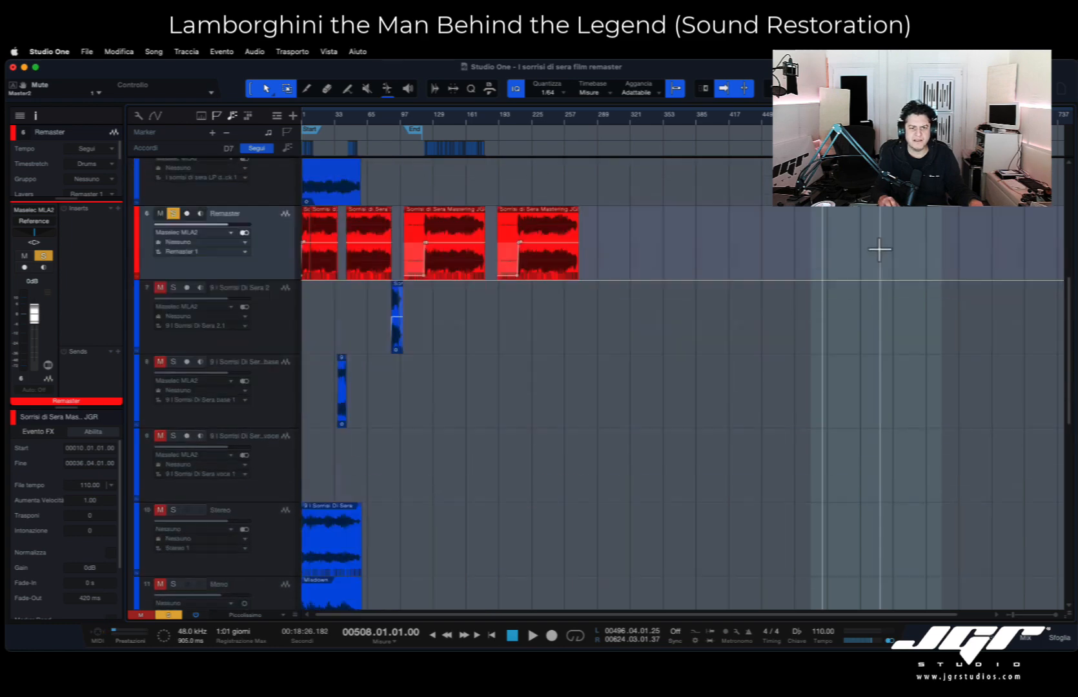
{"action": "scroll", "coordinate": [887, 341], "scroll_direction": "up", "scroll_amount": 10}
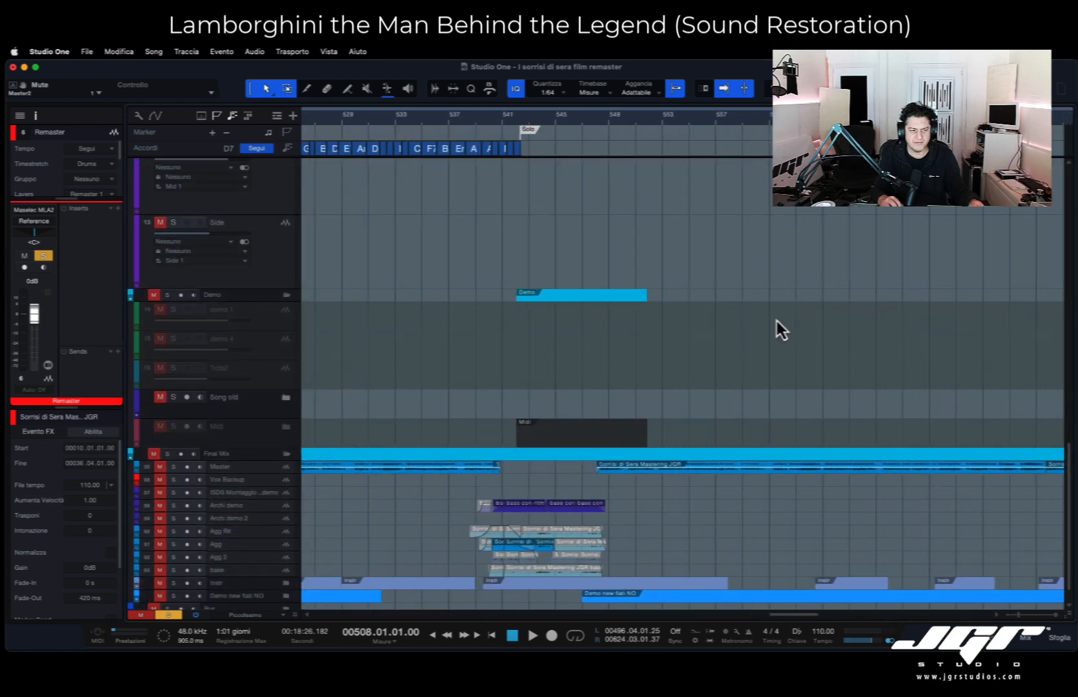
{"action": "scroll", "coordinate": [778, 319], "scroll_direction": "down", "scroll_amount": 1}
{"action": "scroll", "coordinate": [779, 318], "scroll_direction": "left", "scroll_amount": 3}
{"action": "scroll", "coordinate": [779, 321], "scroll_direction": "left", "scroll_amount": 5}
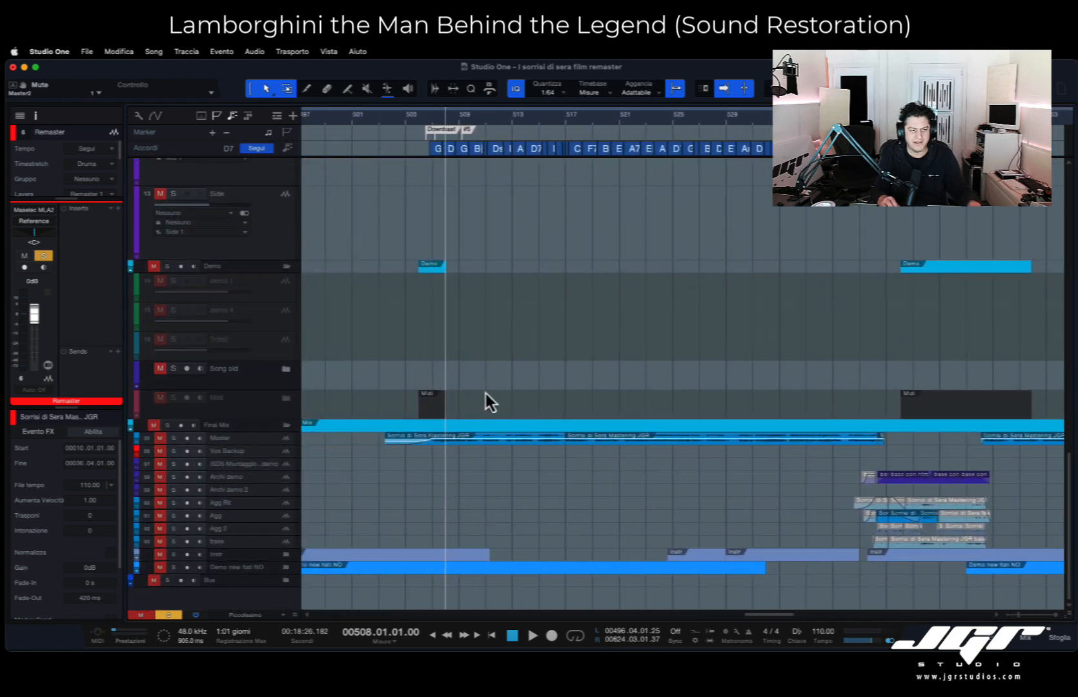
{"action": "scroll", "coordinate": [450, 403], "scroll_direction": "down", "scroll_amount": 10}
{"action": "scroll", "coordinate": [446, 397], "scroll_direction": "up", "scroll_amount": 8}
{"action": "scroll", "coordinate": [440, 390], "scroll_direction": "down", "scroll_amount": 15}
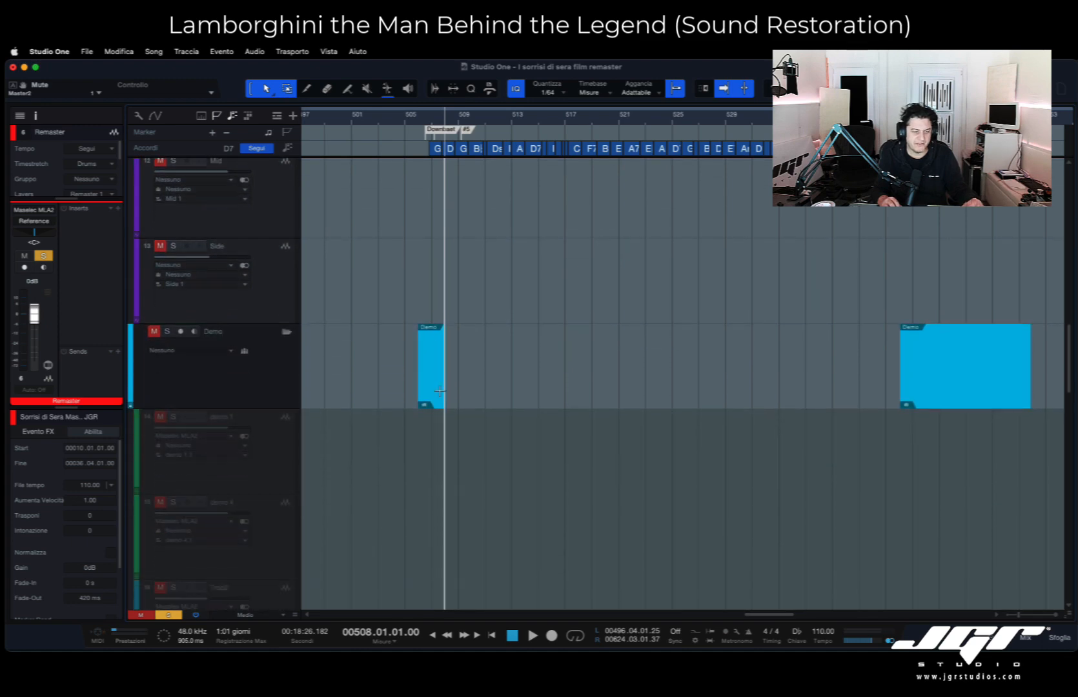
{"action": "scroll", "coordinate": [440, 391], "scroll_direction": "down", "scroll_amount": 4}
{"action": "scroll", "coordinate": [440, 391], "scroll_direction": "down", "scroll_amount": 5}
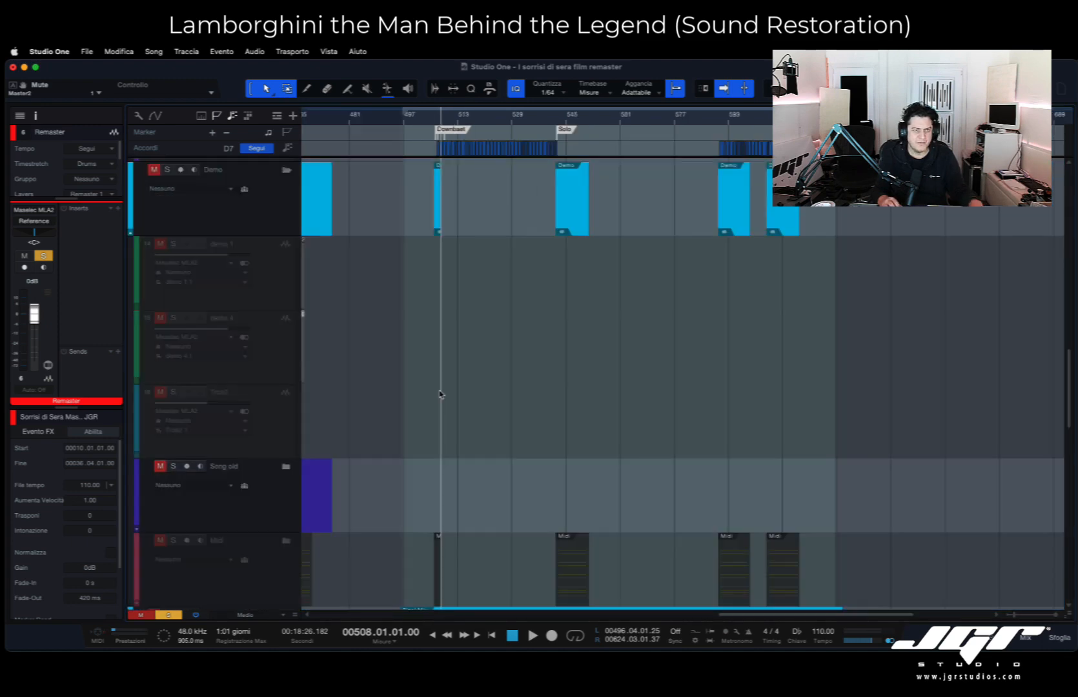
{"action": "scroll", "coordinate": [439, 391], "scroll_direction": "down", "scroll_amount": 4}
{"action": "scroll", "coordinate": [439, 391], "scroll_direction": "down", "scroll_amount": 5}
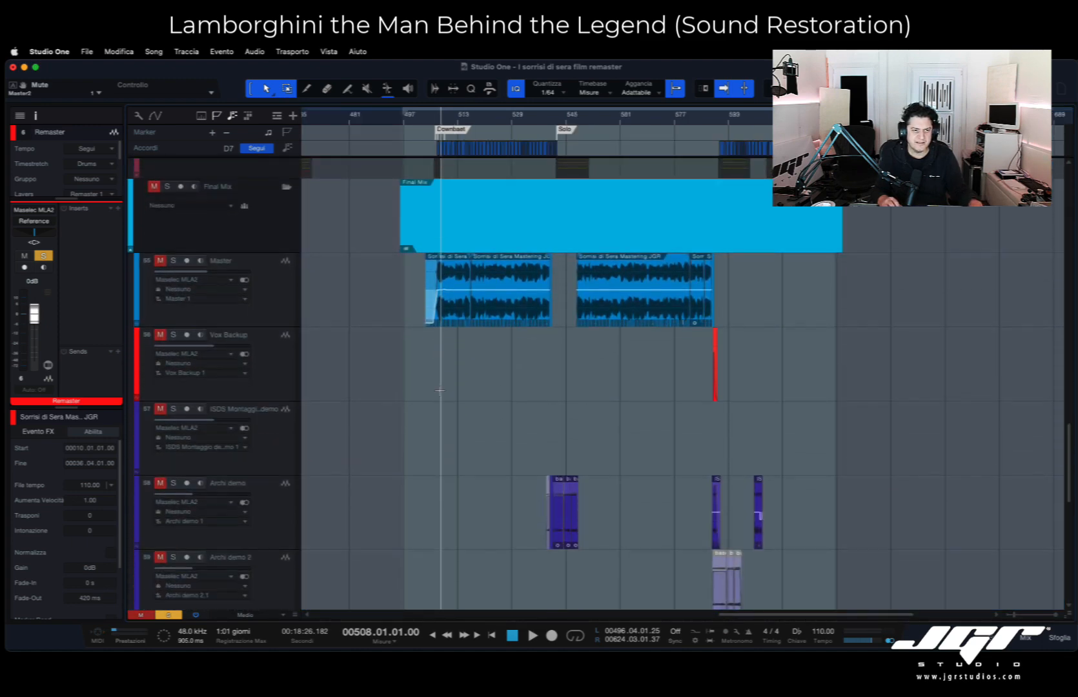
- Solo the Final Mix folder and expand its Instr folder to look through the instrument tracks
{"action": "scroll", "coordinate": [427, 184], "scroll_direction": "down", "scroll_amount": 4}
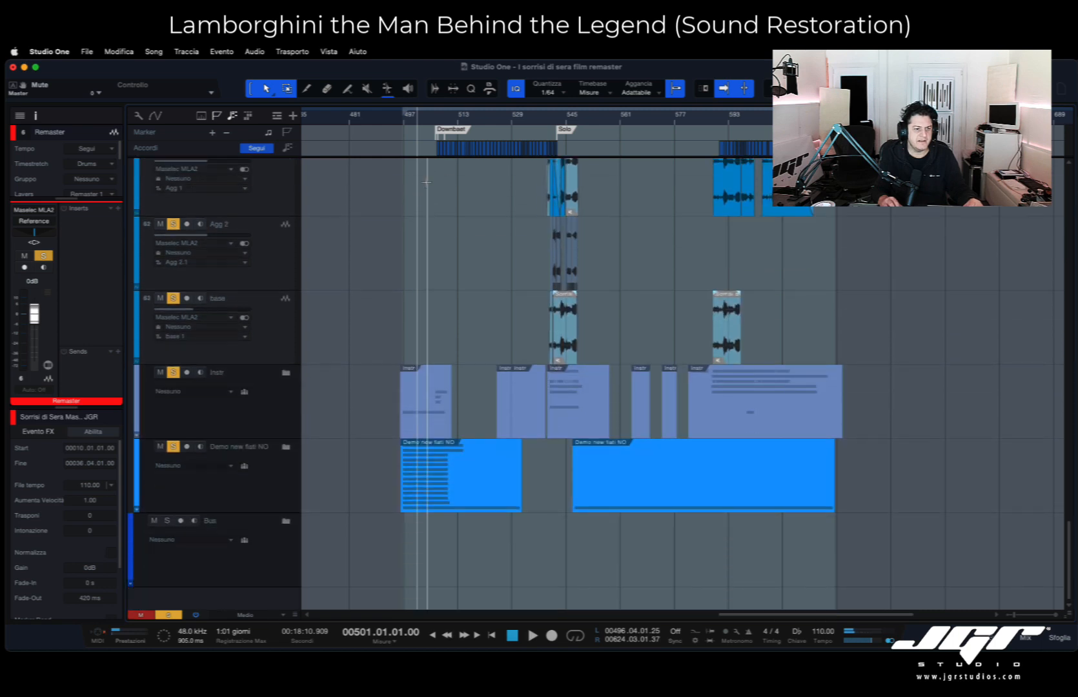
{"action": "left_click", "coordinate": [286, 372]}
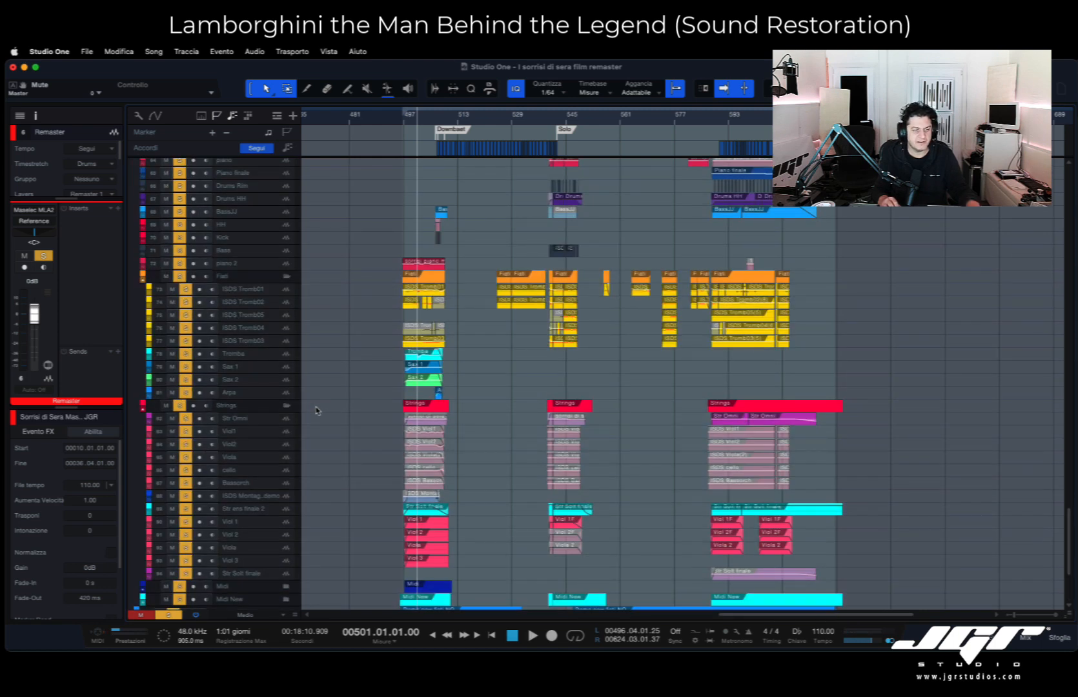
{"action": "scroll", "coordinate": [405, 392], "scroll_direction": "up", "scroll_amount": 15}
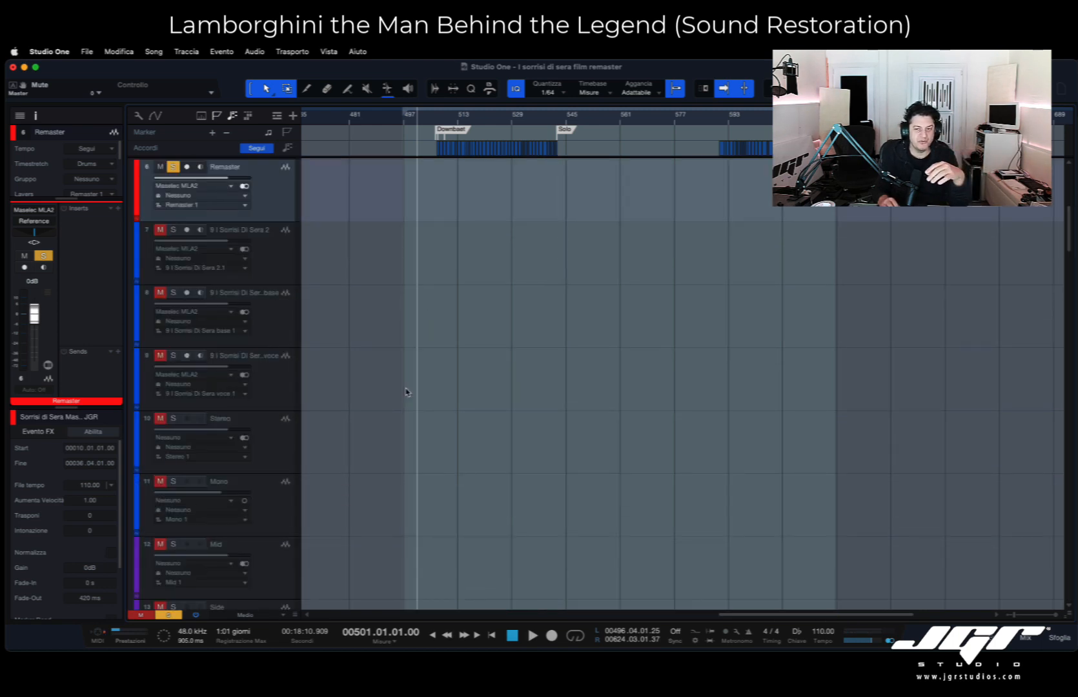
{"action": "scroll", "coordinate": [405, 391], "scroll_direction": "down", "scroll_amount": 15}
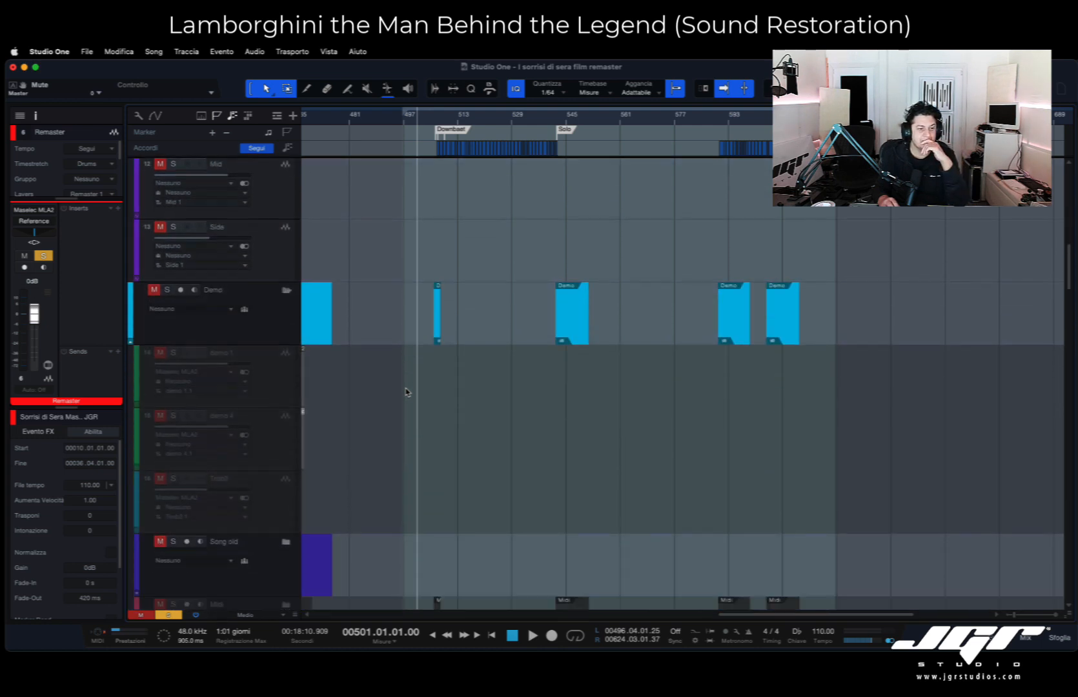
{"action": "scroll", "coordinate": [406, 391], "scroll_direction": "down", "scroll_amount": 8}
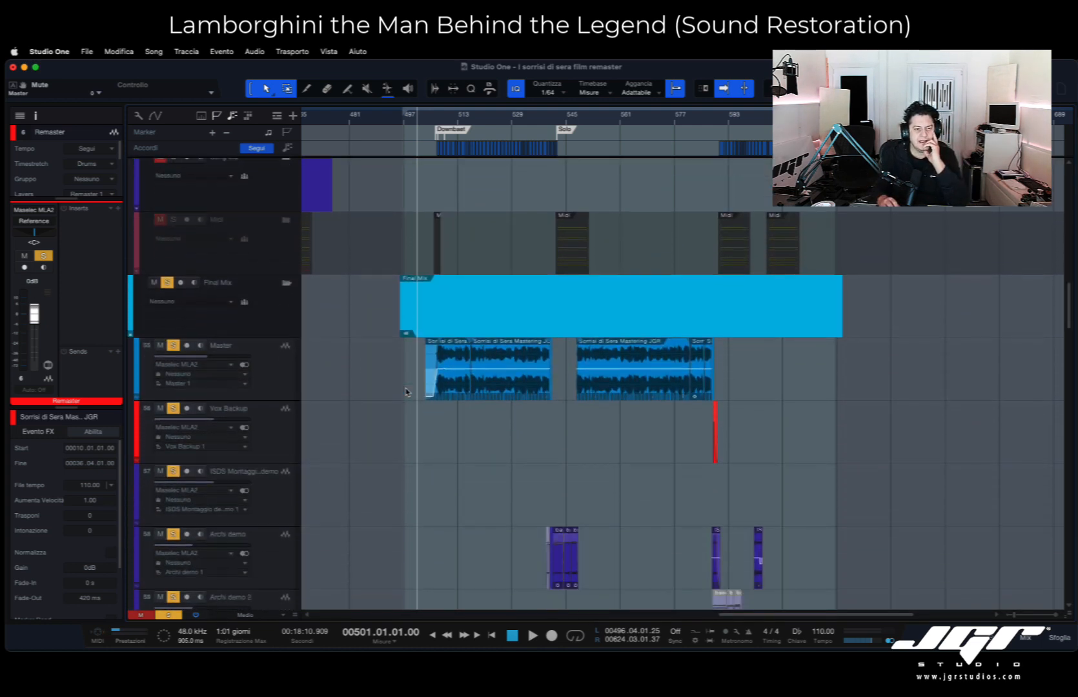
{"action": "scroll", "coordinate": [405, 391], "scroll_direction": "down", "scroll_amount": 5}
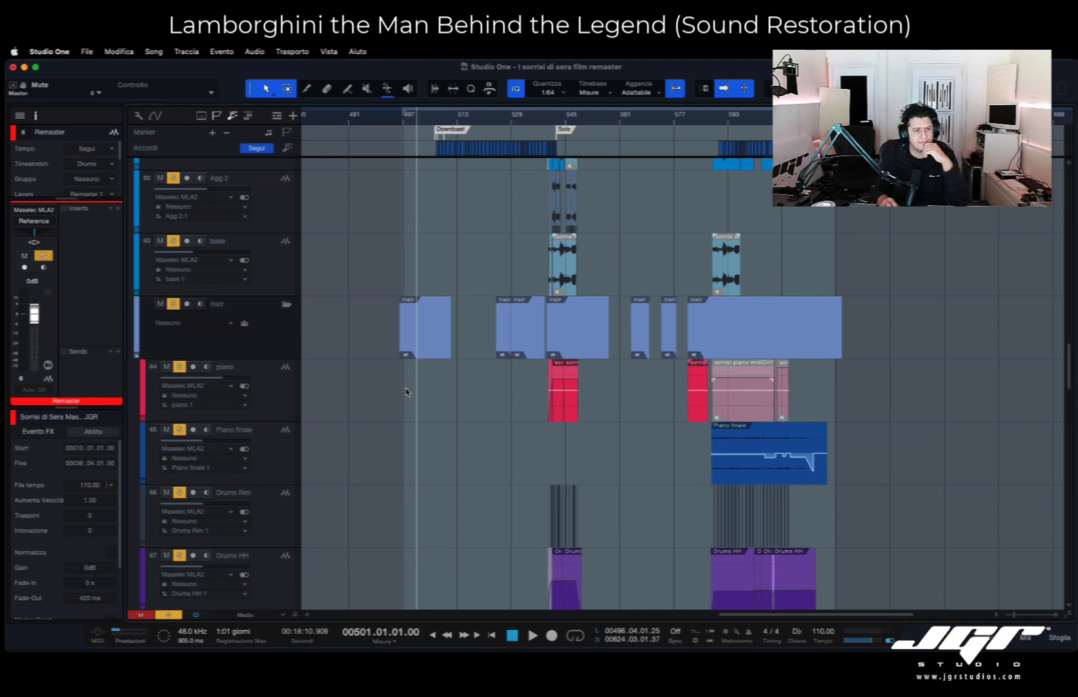
- Play the Final Mix from bar 496 and look through the instrument tracks down to piano 2 and the Fiati folder
{"action": "key", "text": "KP_1"}
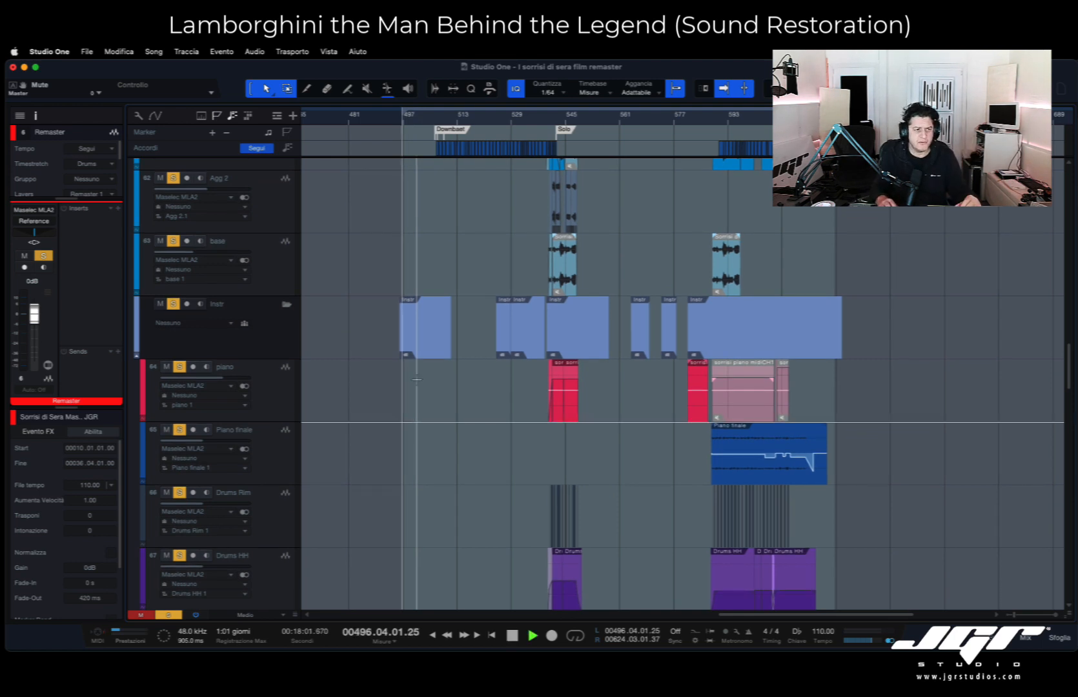
{"action": "key", "text": "space"}
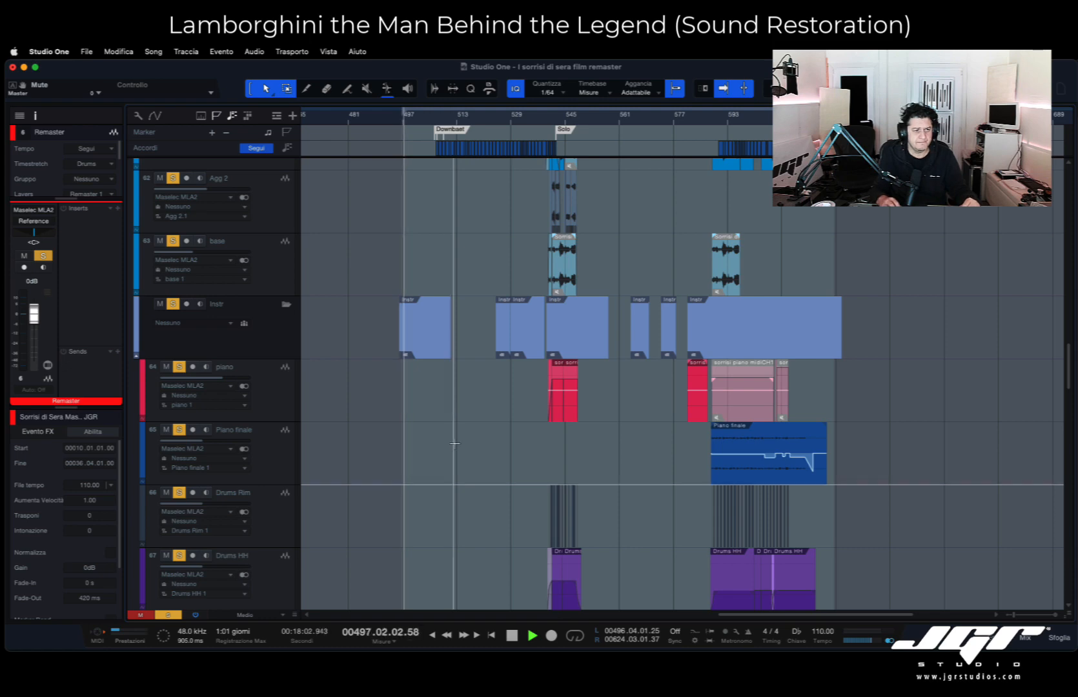
{"action": "scroll", "coordinate": [455, 443], "scroll_direction": "down", "scroll_amount": 5}
{"action": "scroll", "coordinate": [455, 444], "scroll_direction": "down", "scroll_amount": 3}
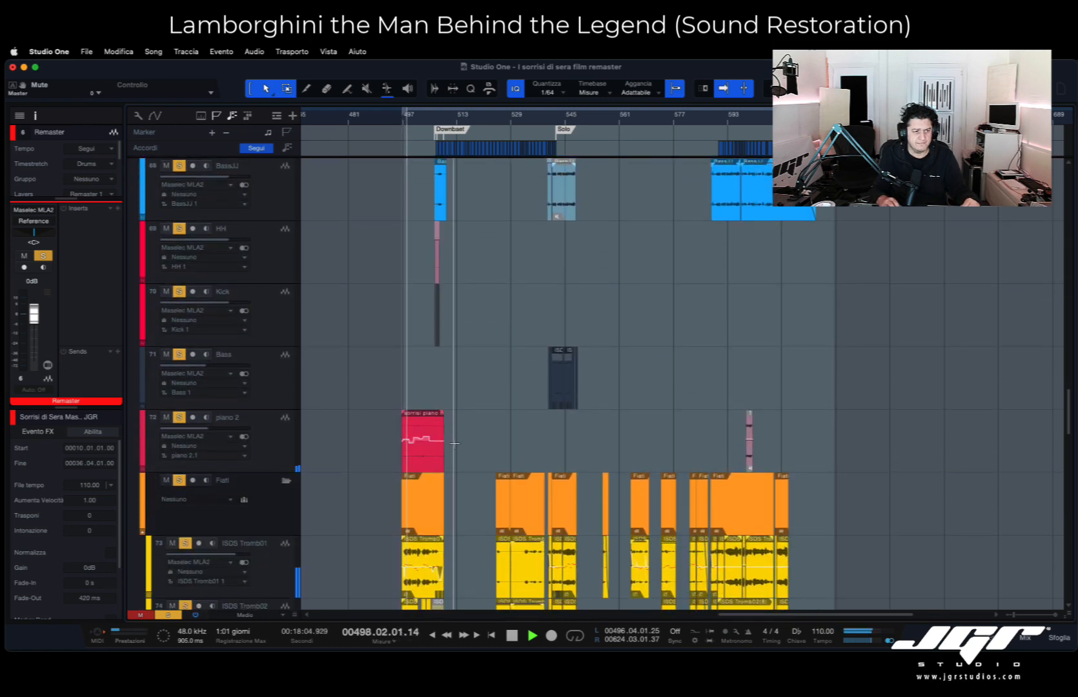
{"action": "scroll", "coordinate": [429, 437], "scroll_direction": "right", "scroll_amount": 1}
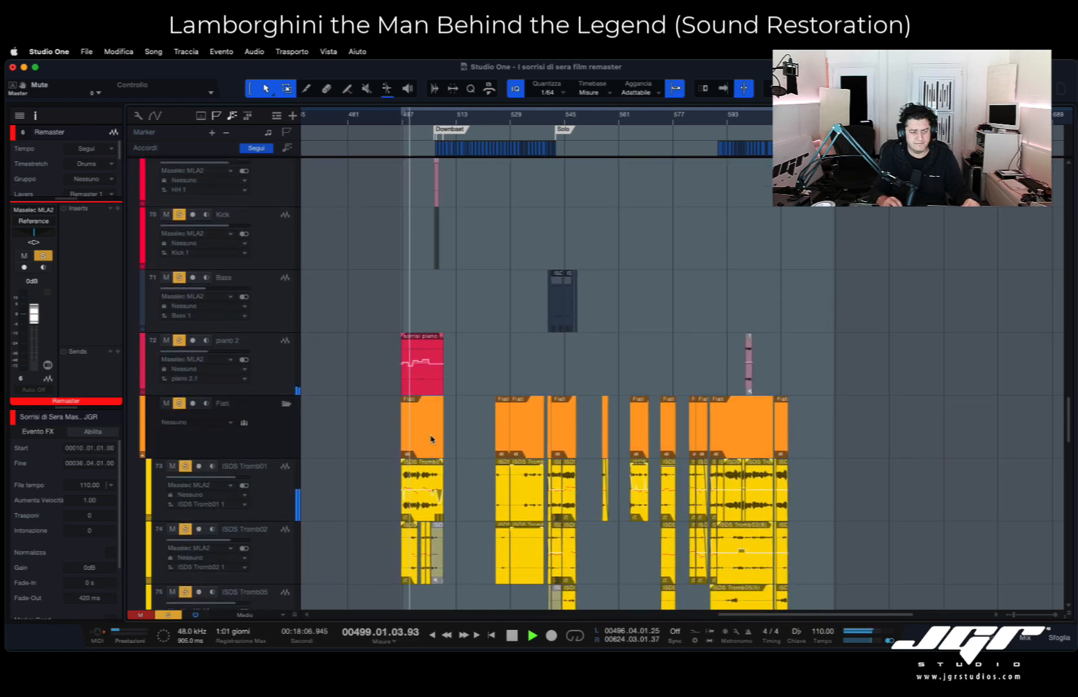
{"action": "scroll", "coordinate": [410, 438], "scroll_direction": "up", "scroll_amount": 1}
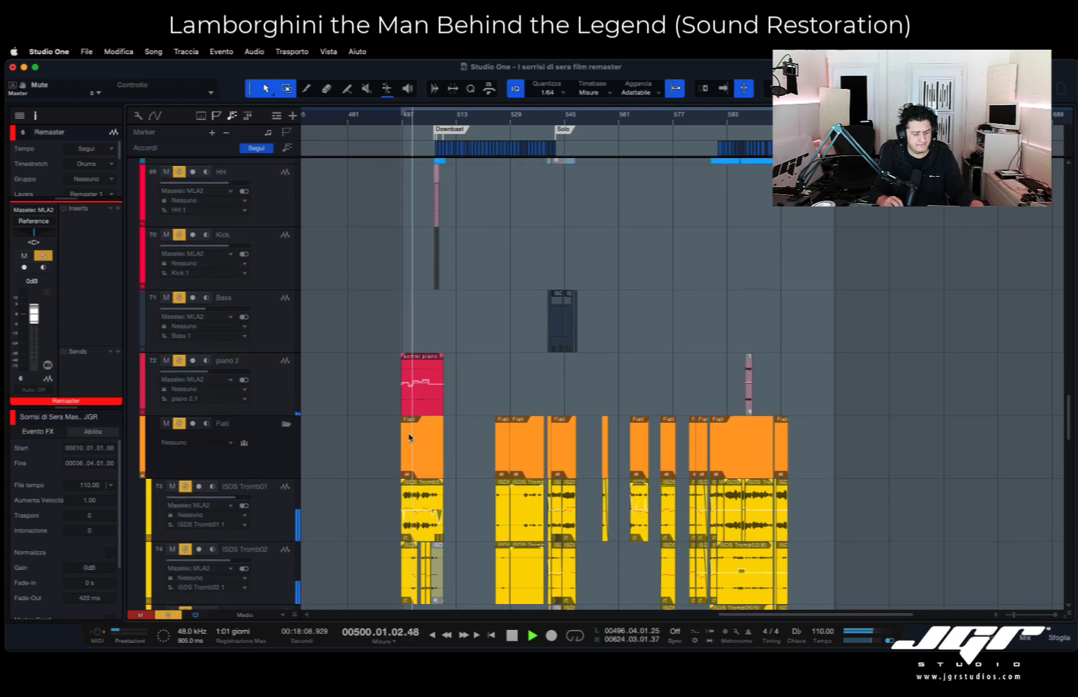
{"action": "scroll", "coordinate": [409, 438], "scroll_direction": "down", "scroll_amount": 1}
{"action": "scroll", "coordinate": [411, 434], "scroll_direction": "up", "scroll_amount": 3}
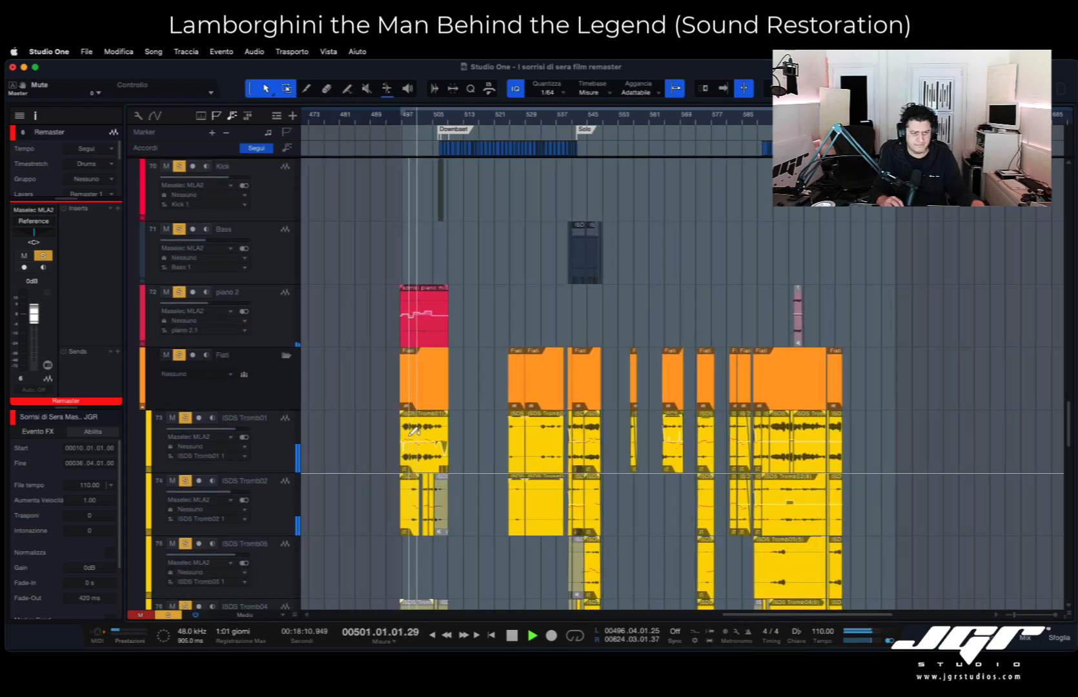
- Examine the ISDS Tromb clips in the Fiati folder up close around bars 497 to 509 during playback
{"action": "scroll", "coordinate": [414, 433], "scroll_direction": "up", "scroll_amount": 3}
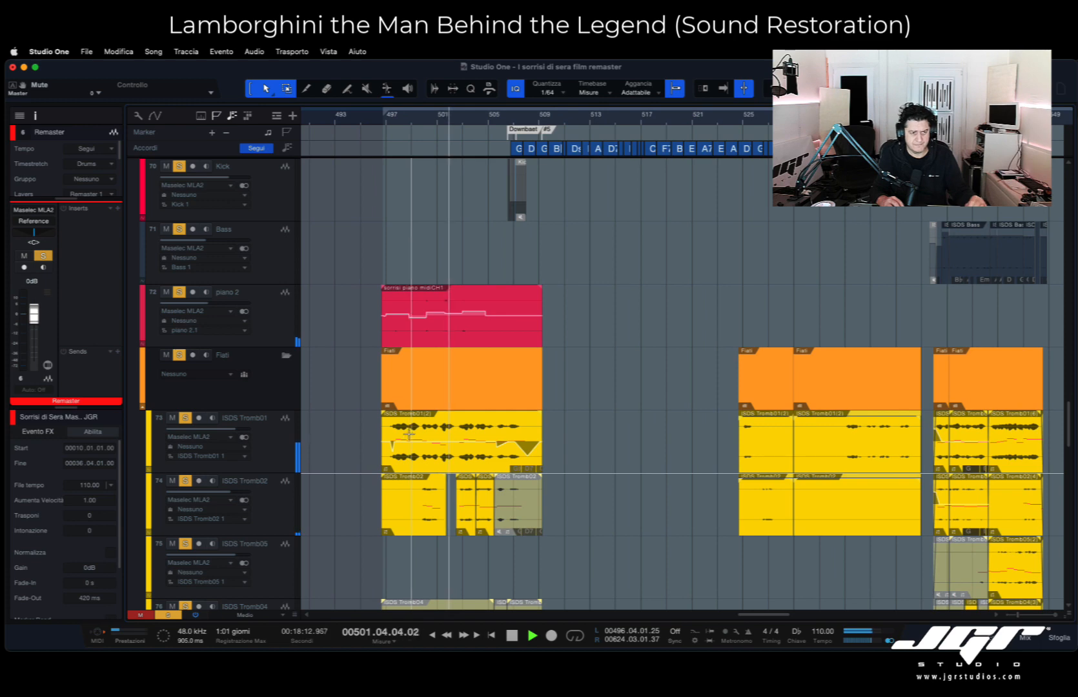
{"action": "scroll", "coordinate": [475, 434], "scroll_direction": "right", "scroll_amount": 1}
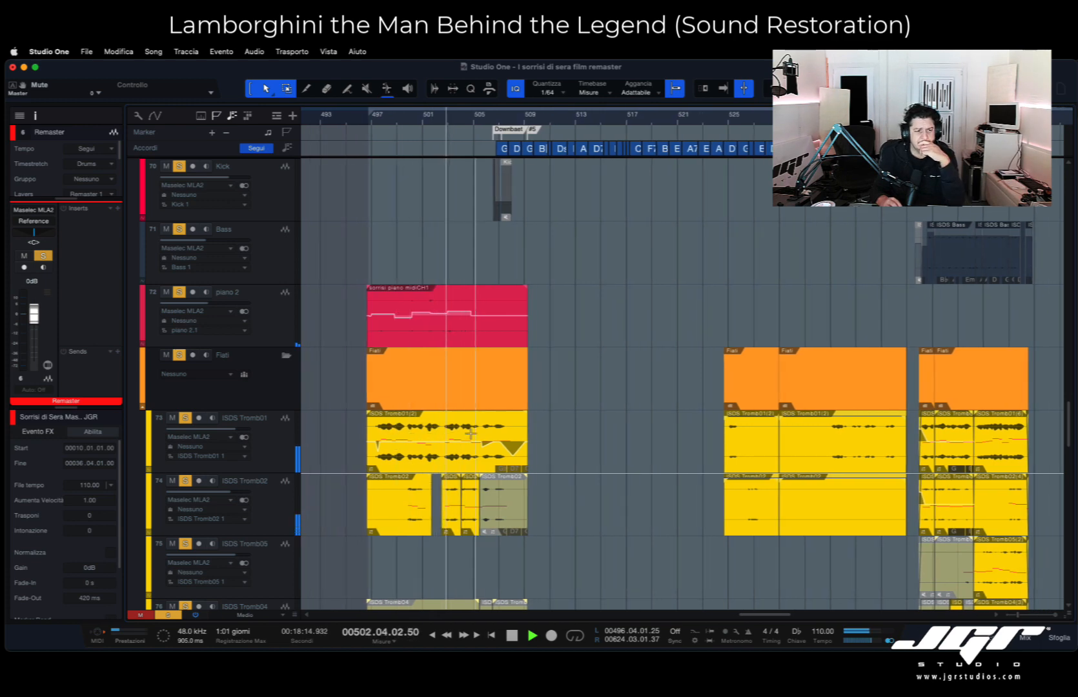
{"action": "scroll", "coordinate": [471, 434], "scroll_direction": "down", "scroll_amount": 1}
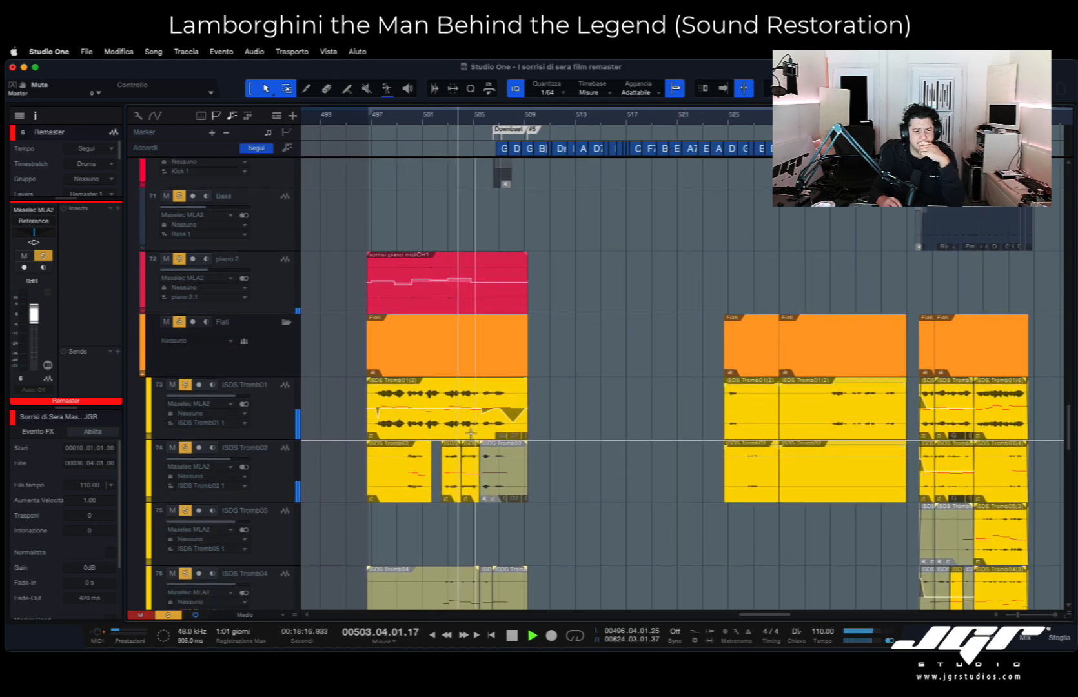
{"action": "scroll", "coordinate": [470, 434], "scroll_direction": "down", "scroll_amount": 2}
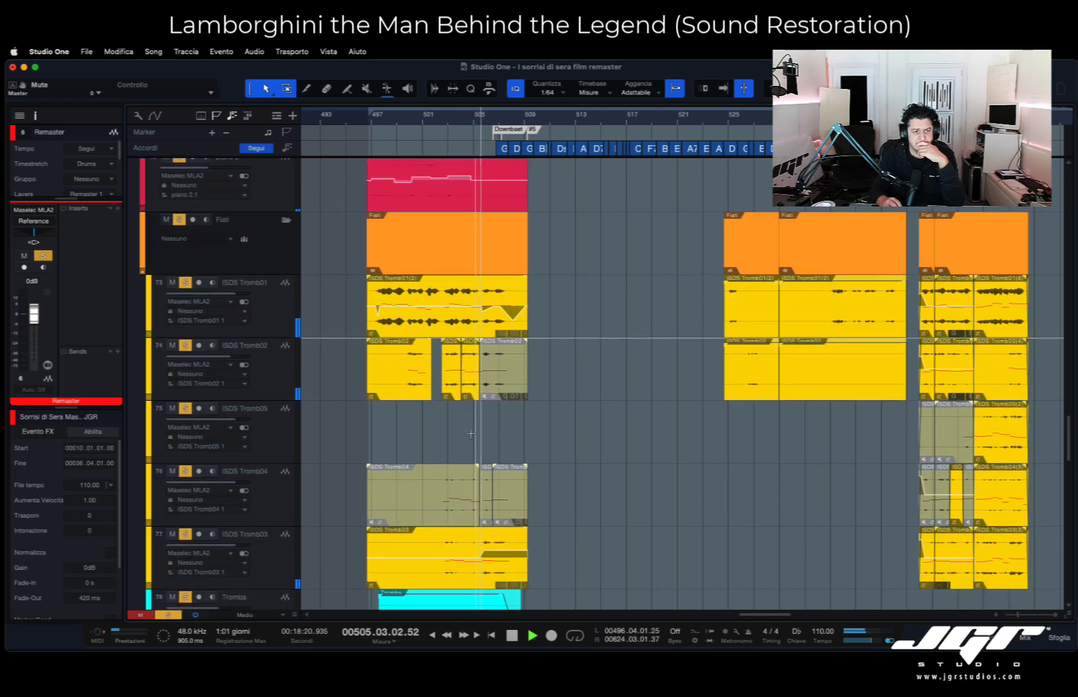
{"action": "scroll", "coordinate": [413, 387], "scroll_direction": "up", "scroll_amount": 1}
{"action": "scroll", "coordinate": [413, 379], "scroll_direction": "down", "scroll_amount": 1}
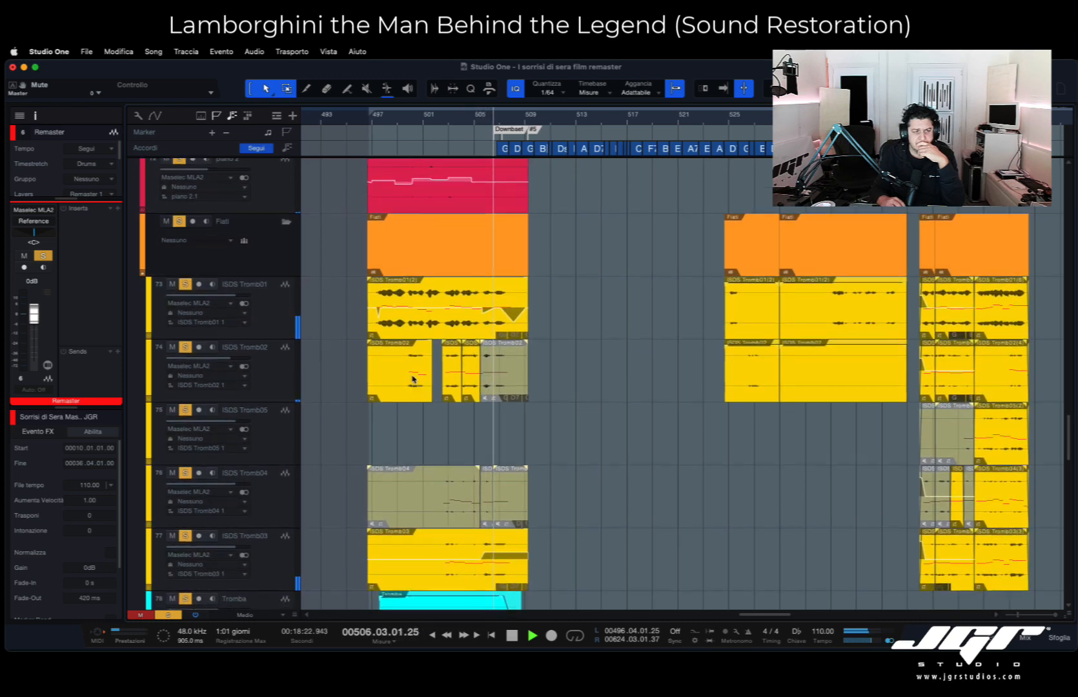
- Open the first ISDS Tromb02 clip in Melodyne, dismiss the welcome window, and close the editor again
{"action": "double_click", "coordinate": [413, 377]}
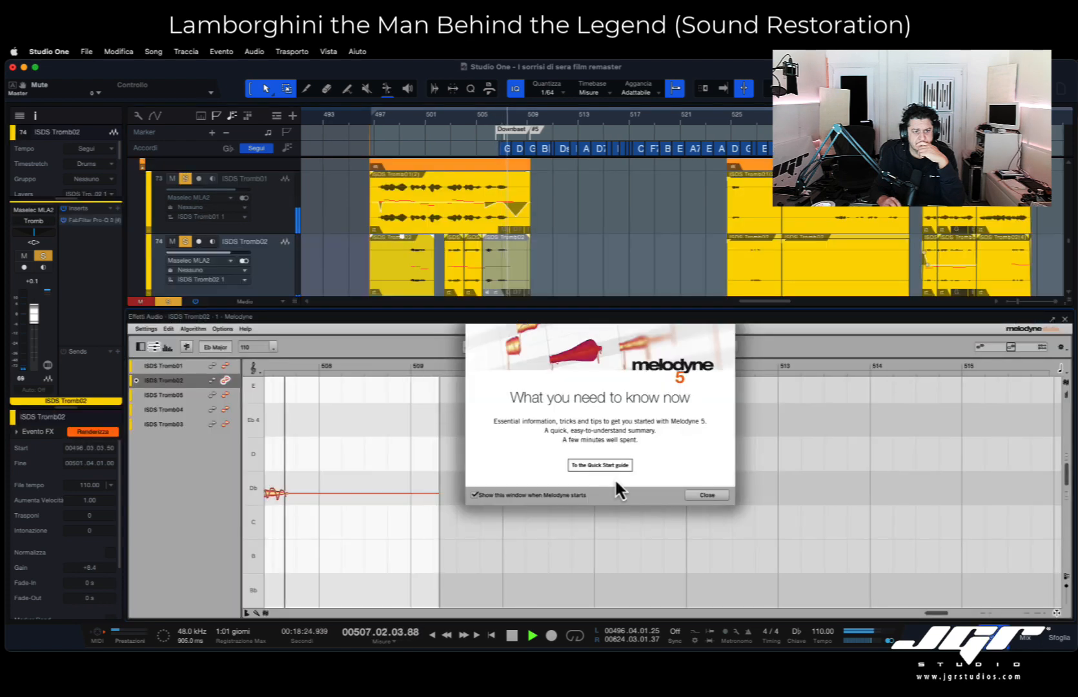
{"action": "left_click", "coordinate": [723, 496]}
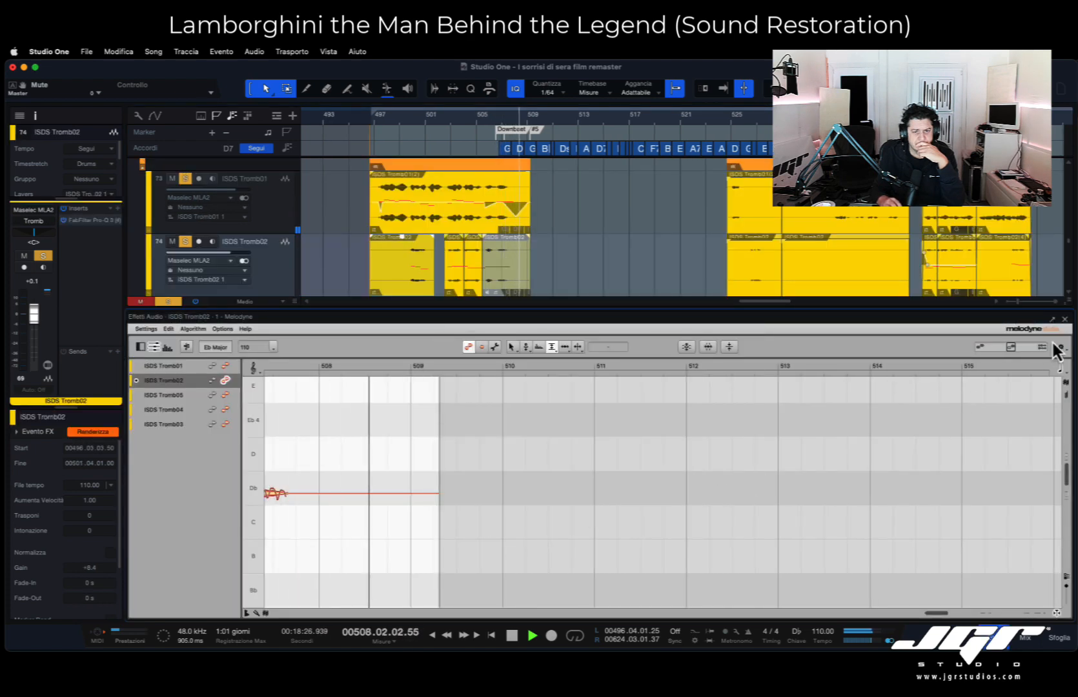
{"action": "left_click", "coordinate": [1064, 319]}
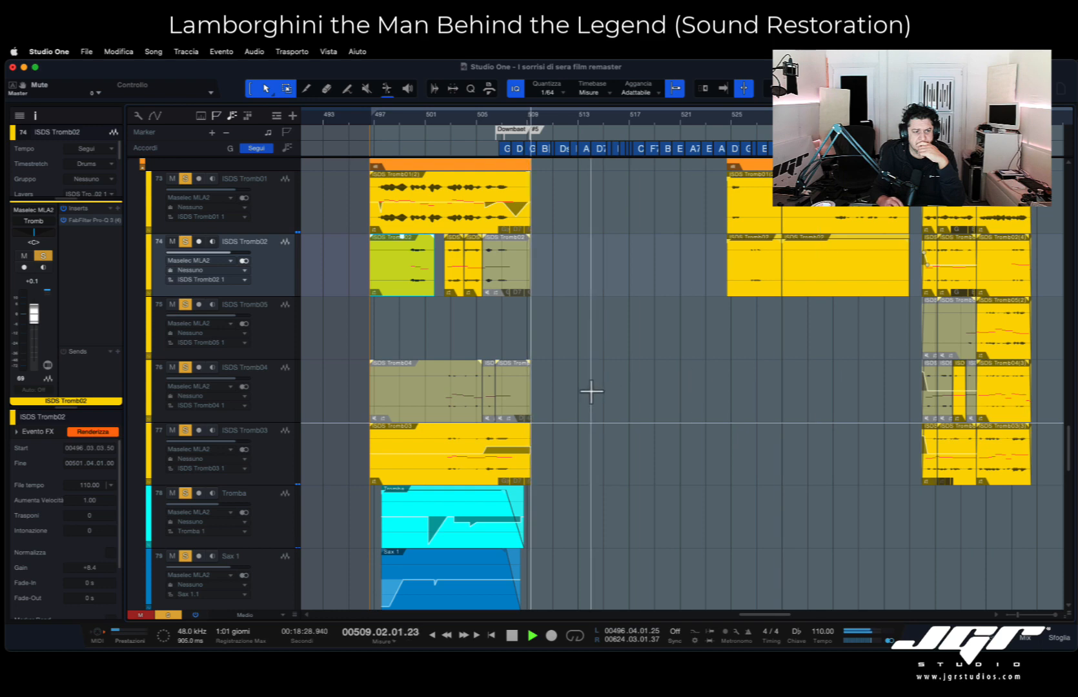
- Look over the Tromba, Sax, Arpa and Strings tracks, and expand the Midi New folder below them
{"action": "scroll", "coordinate": [574, 410], "scroll_direction": "down", "scroll_amount": 5}
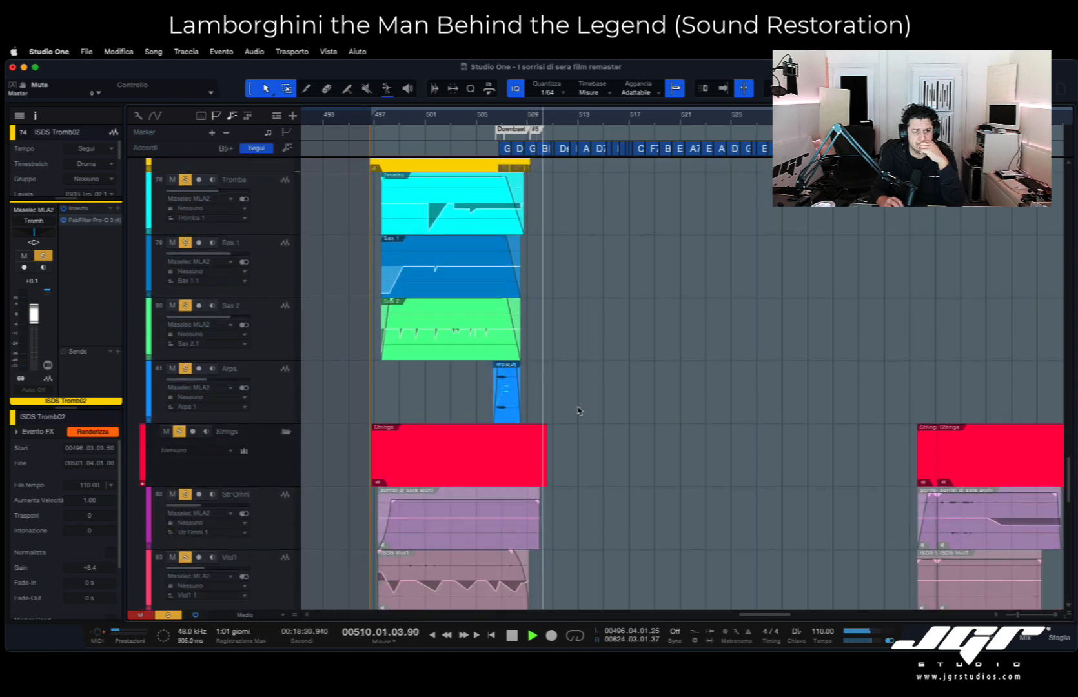
{"action": "scroll", "coordinate": [578, 411], "scroll_direction": "down", "scroll_amount": 10}
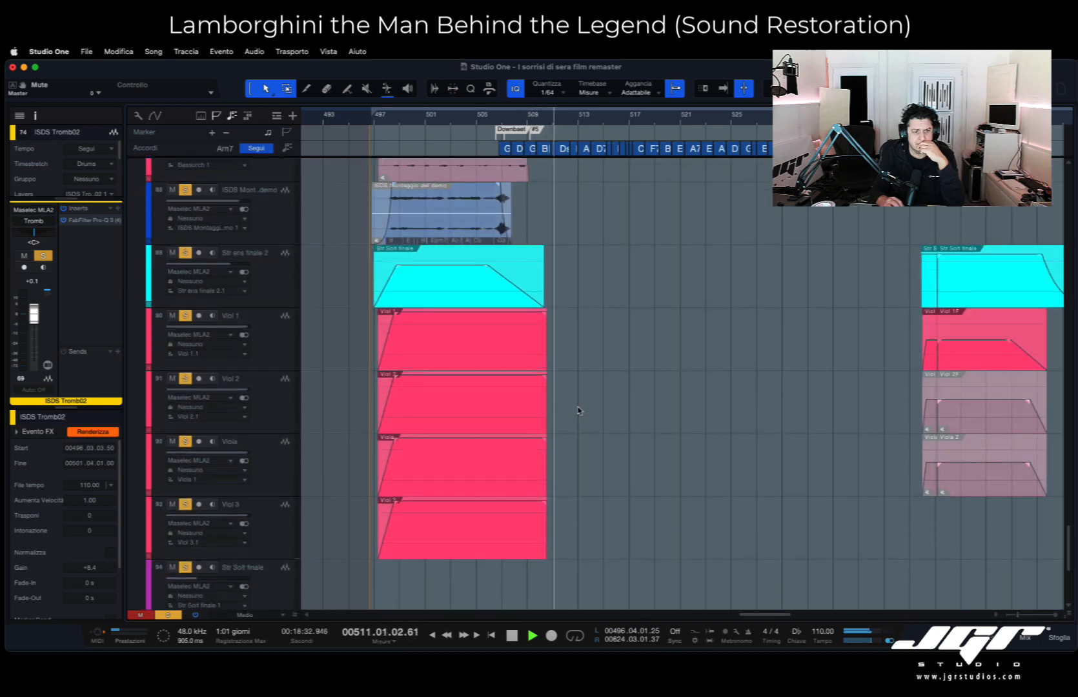
{"action": "scroll", "coordinate": [578, 410], "scroll_direction": "down", "scroll_amount": 5}
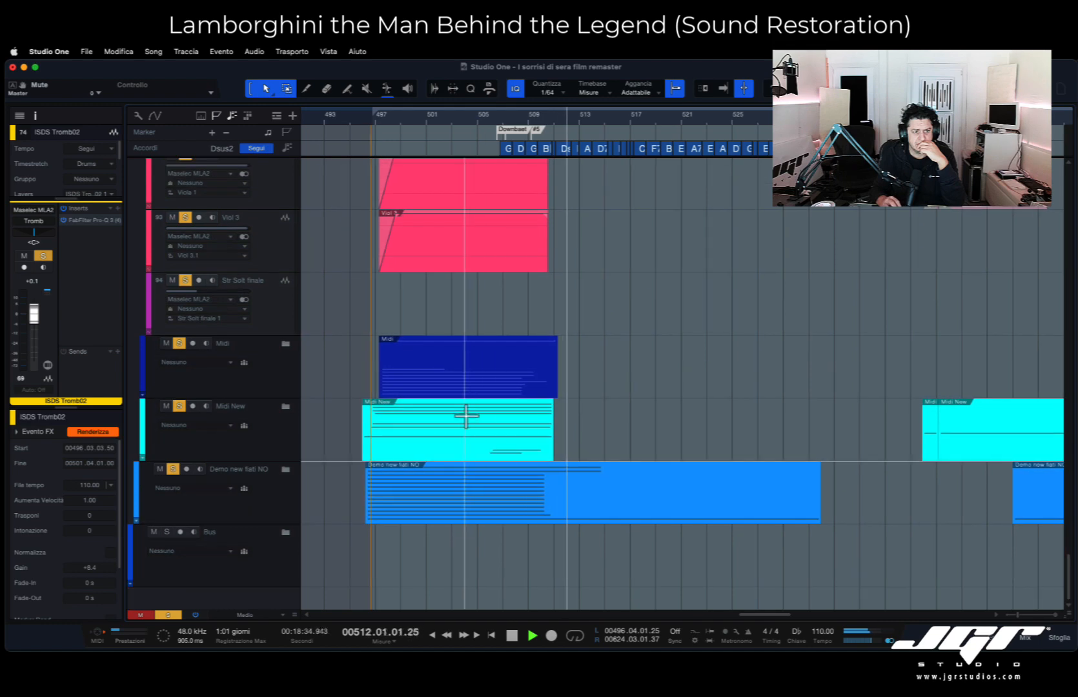
{"action": "left_click", "coordinate": [286, 408]}
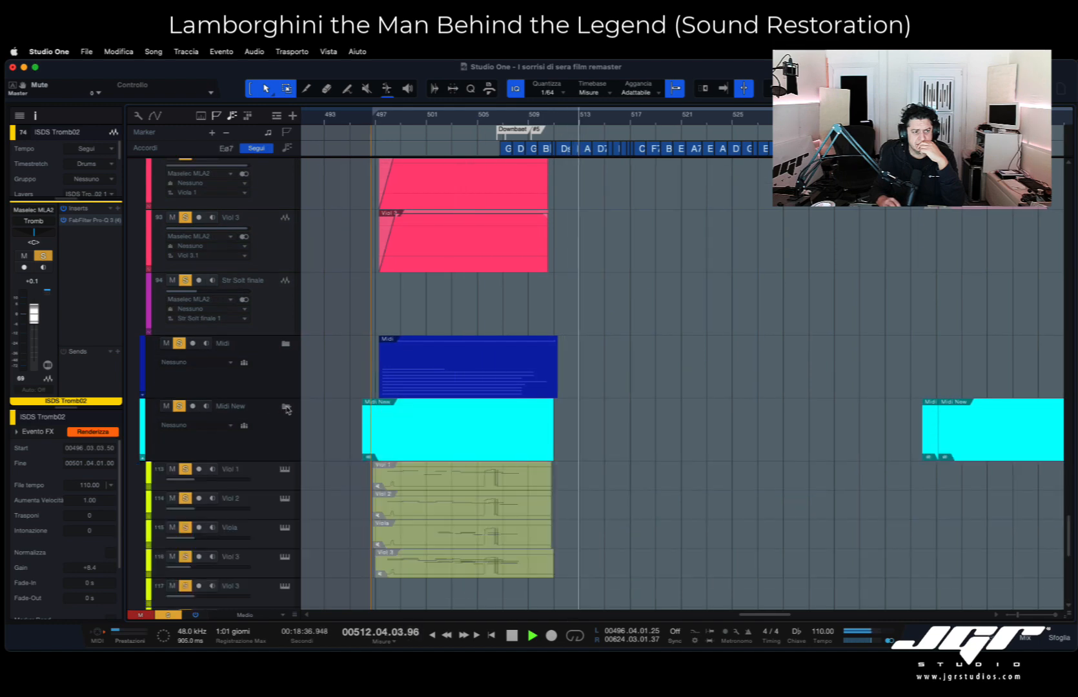
- Open the Viol 1 MIDI part in the note editor, restart playback, and examine its notes from bar 497 up close
{"action": "left_click", "coordinate": [450, 486]}
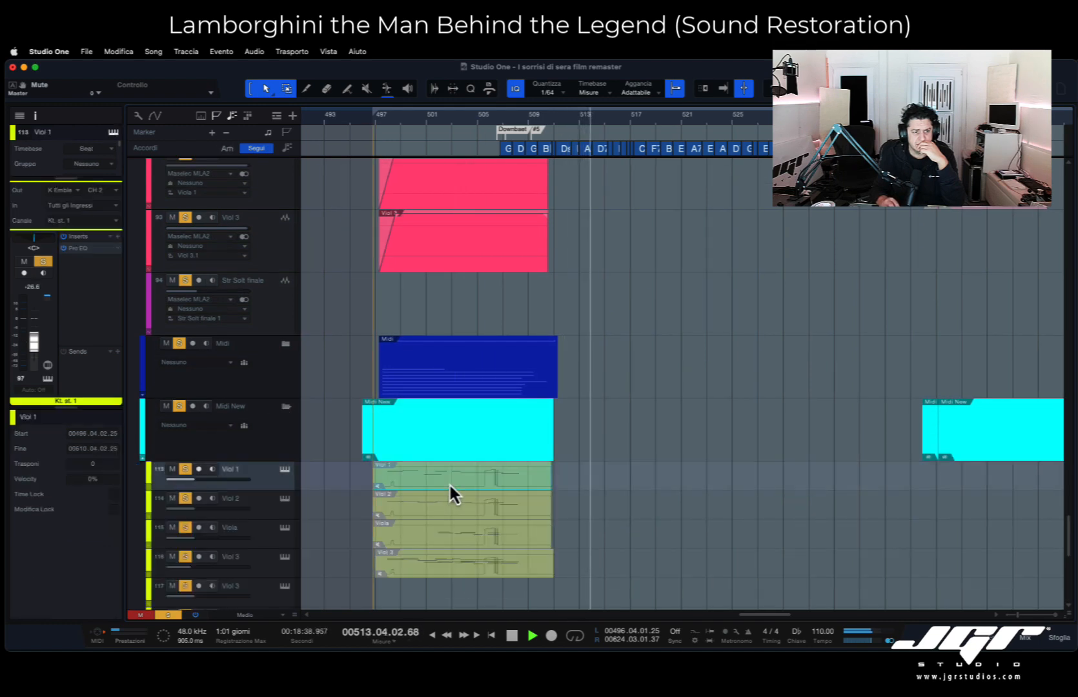
{"action": "double_click", "coordinate": [450, 486]}
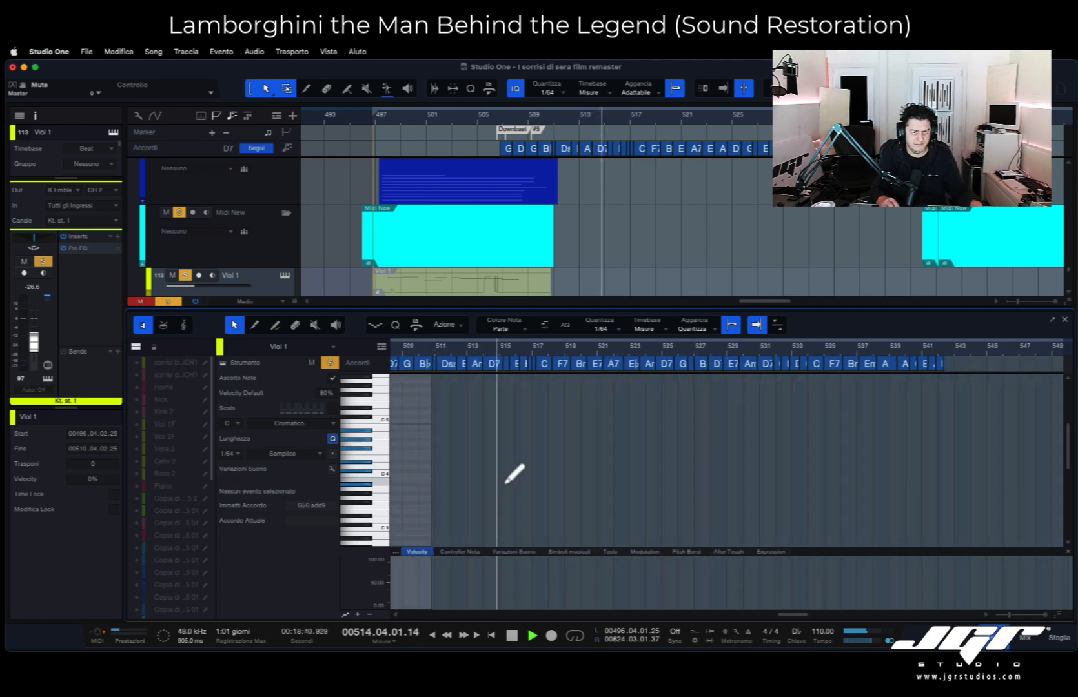
{"action": "scroll", "coordinate": [505, 483], "scroll_direction": "down", "scroll_amount": 3}
{"action": "scroll", "coordinate": [506, 483], "scroll_direction": "left", "scroll_amount": 10}
{"action": "key", "text": "space"}
{"action": "key", "text": "space"}
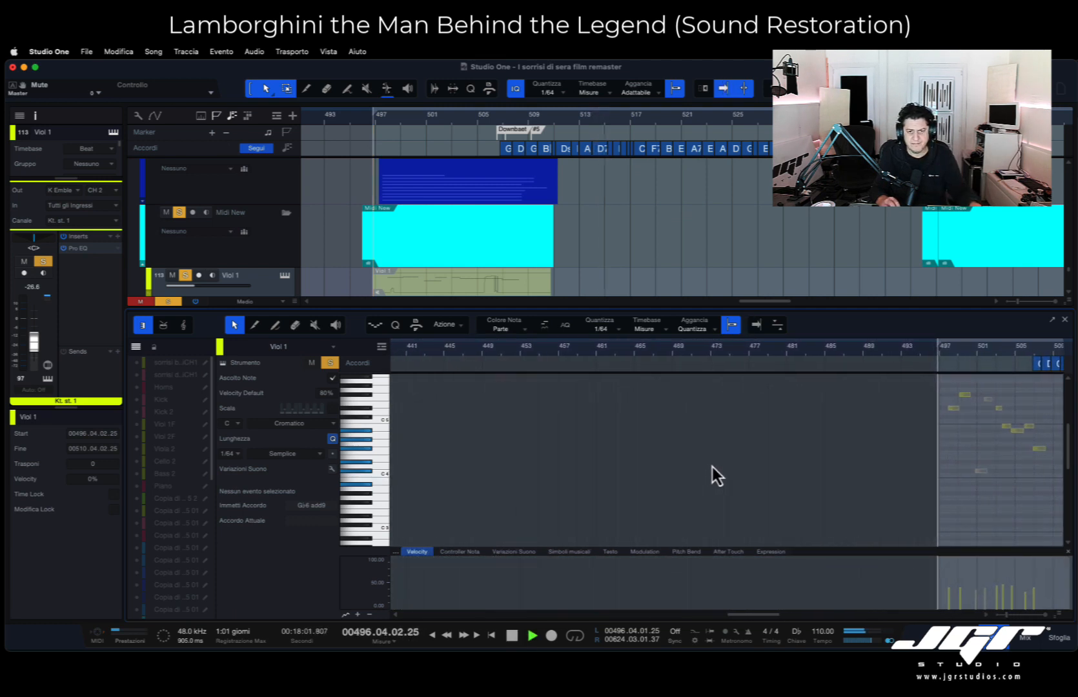
{"action": "scroll", "coordinate": [772, 463], "scroll_direction": "right", "scroll_amount": 6}
{"action": "scroll", "coordinate": [820, 463], "scroll_direction": "up", "scroll_amount": 5}
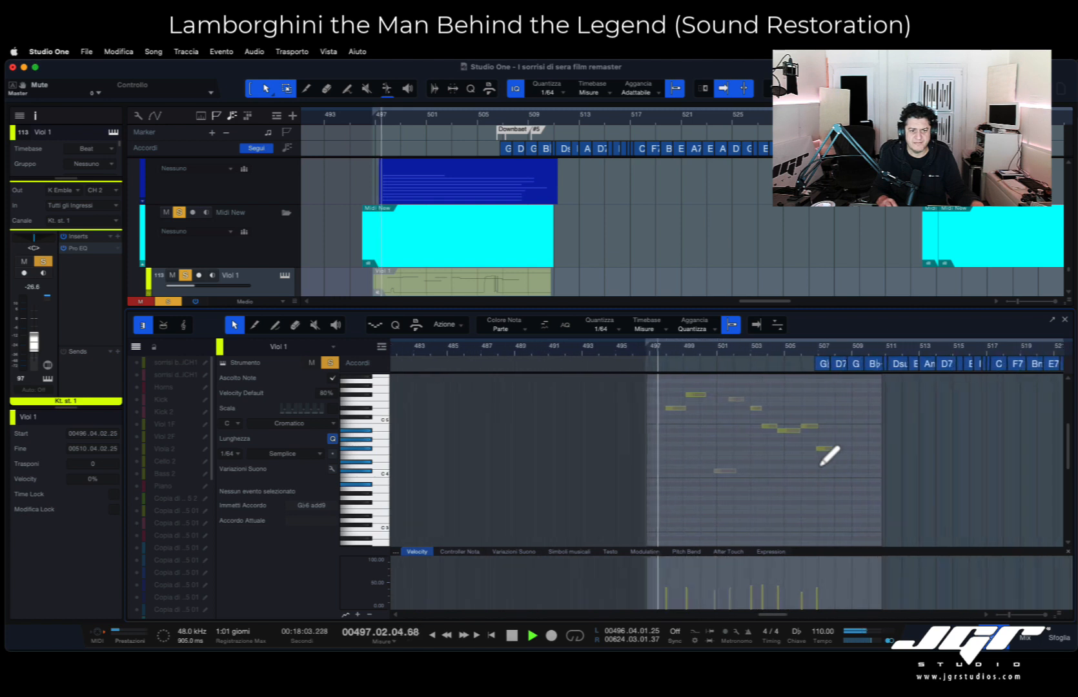
{"action": "scroll", "coordinate": [823, 459], "scroll_direction": "up", "scroll_amount": 1}
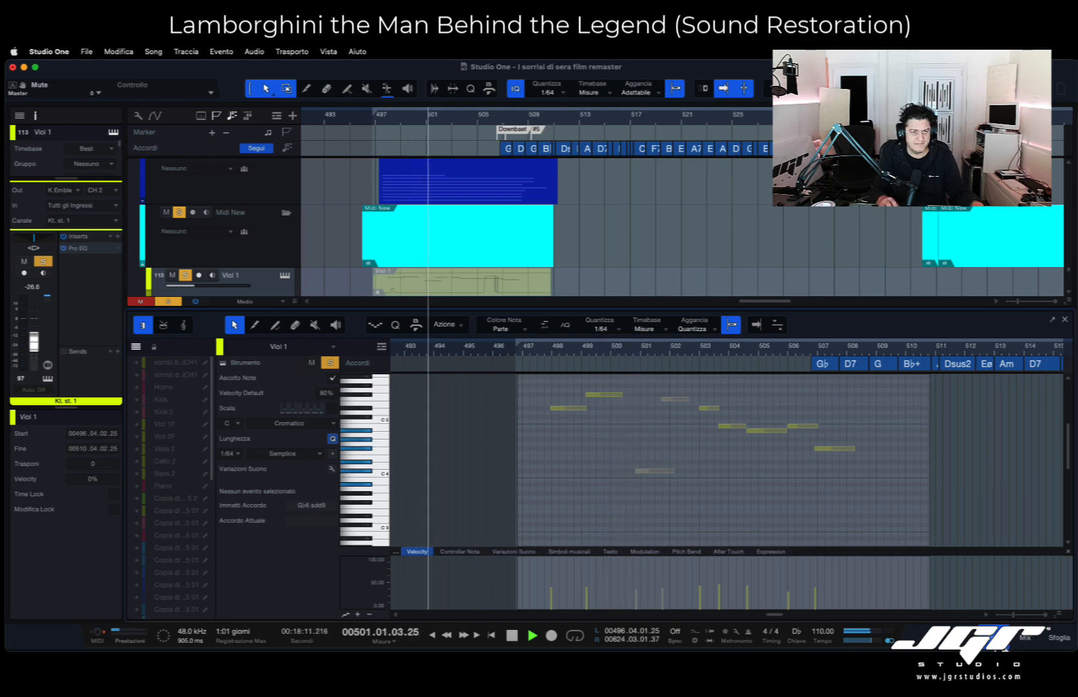
- Close the note editor, look through the Midi New tracks, and expand the Demo new fiati NO folder
{"action": "key", "text": "F2"}
{"action": "scroll", "coordinate": [326, 454], "scroll_direction": "down", "scroll_amount": 5}
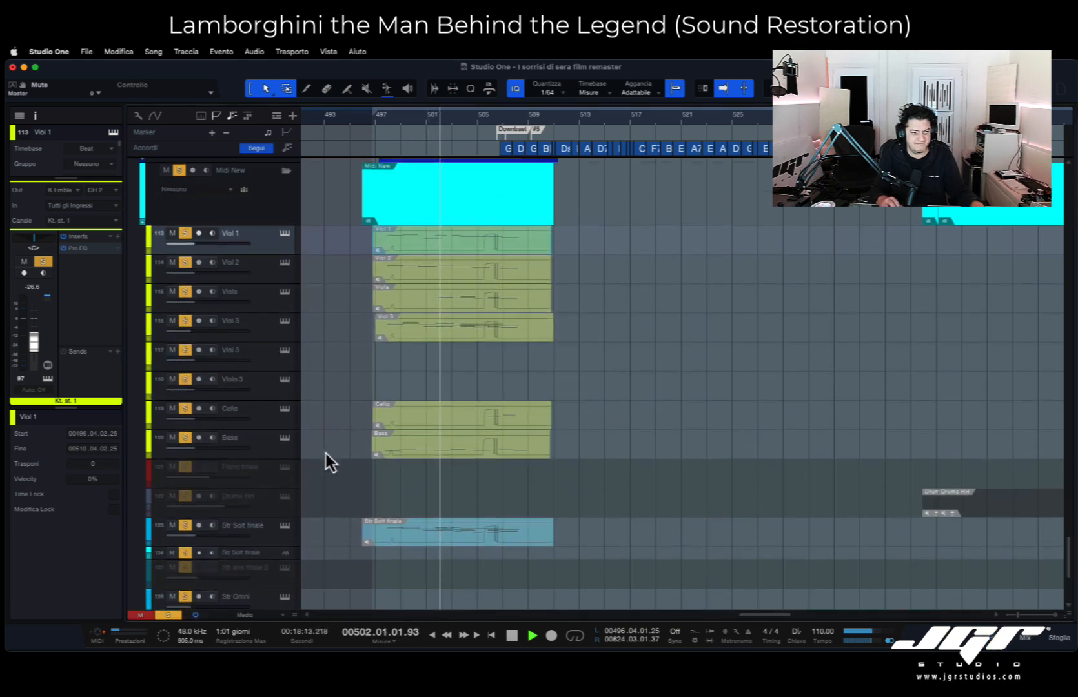
{"action": "scroll", "coordinate": [326, 454], "scroll_direction": "down", "scroll_amount": 3}
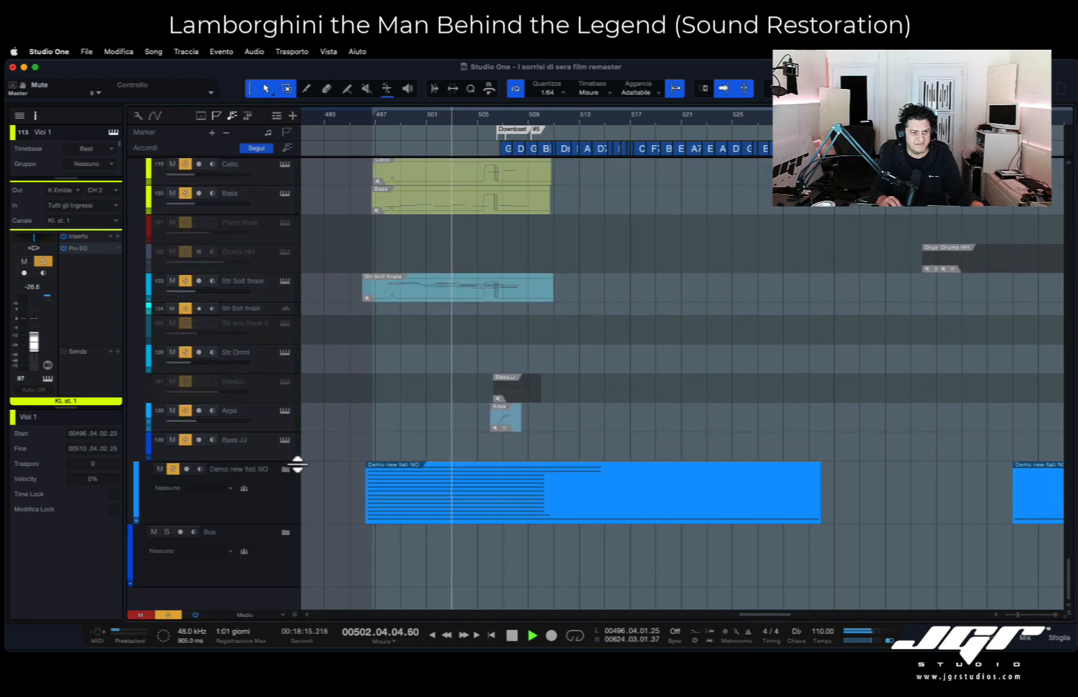
{"action": "left_click", "coordinate": [286, 470]}
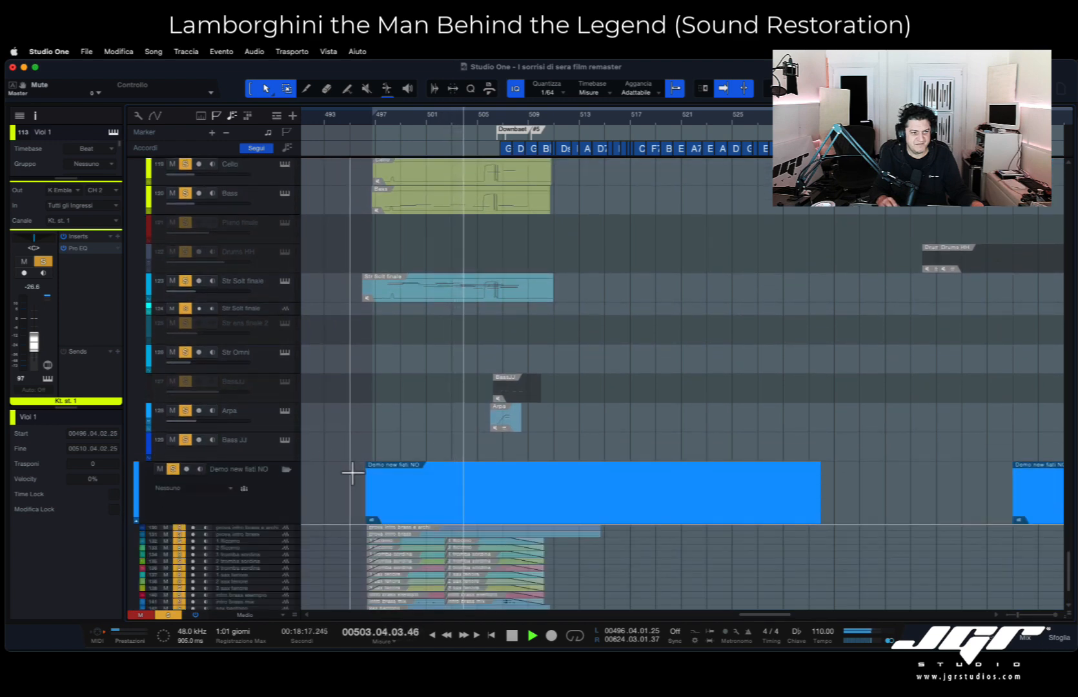
{"action": "scroll", "coordinate": [353, 472], "scroll_direction": "down", "scroll_amount": 2}
{"action": "scroll", "coordinate": [438, 463], "scroll_direction": "up", "scroll_amount": 10}
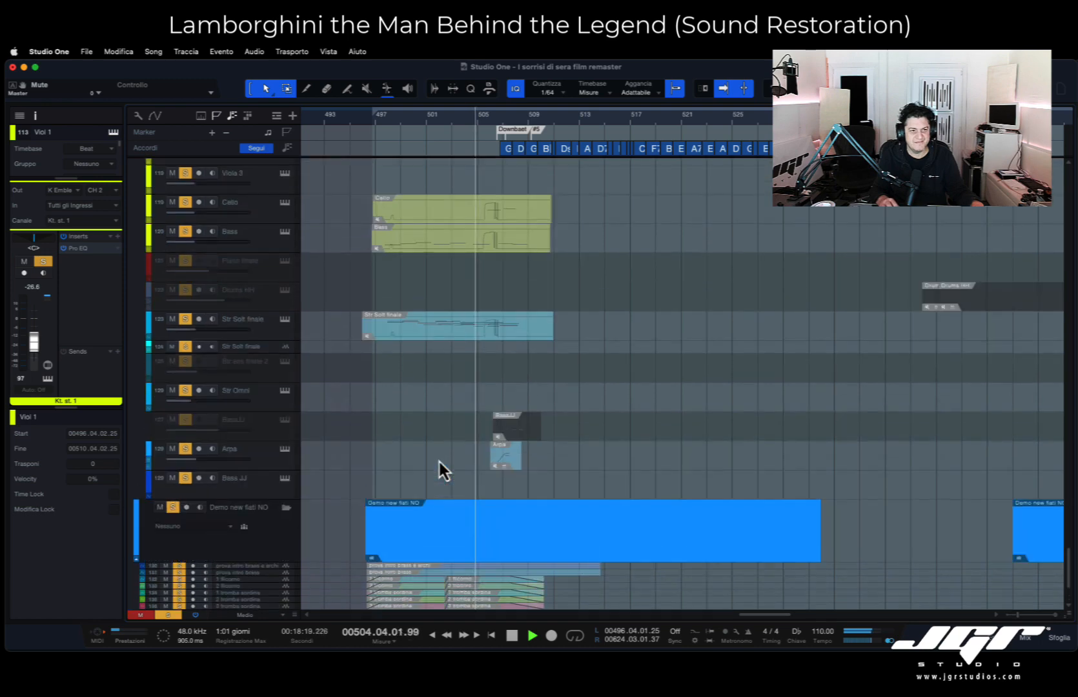
- Return to the Strings folder and its Viol1 and Viol2 audio tracks, and stop playback
{"action": "scroll", "coordinate": [439, 462], "scroll_direction": "up", "scroll_amount": 10}
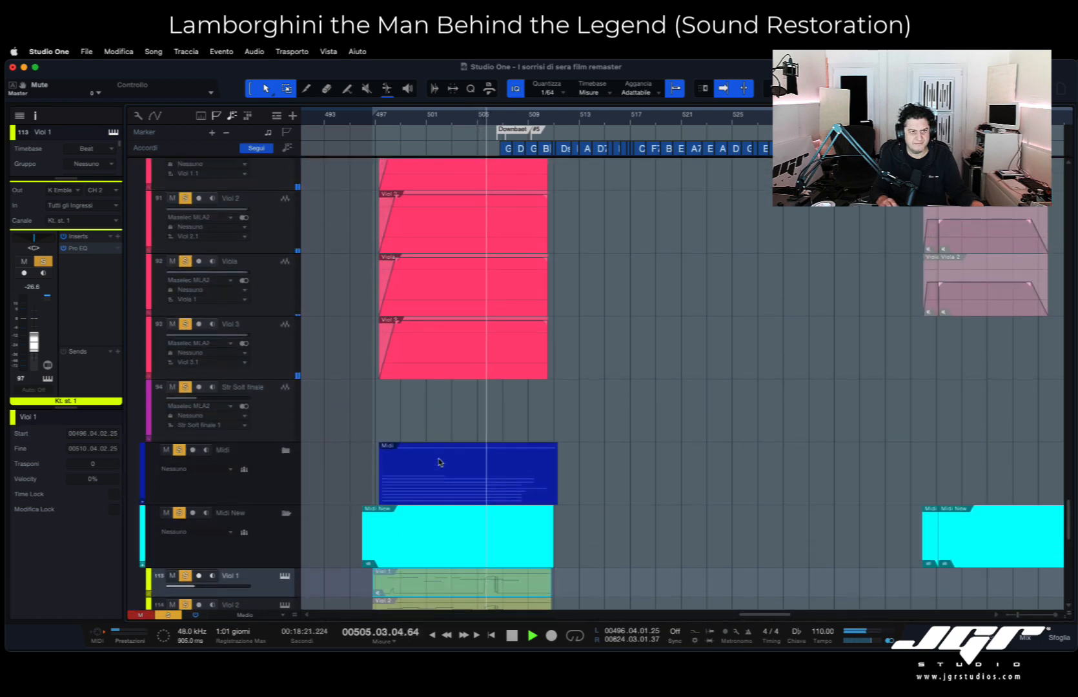
{"action": "scroll", "coordinate": [439, 461], "scroll_direction": "up", "scroll_amount": 10}
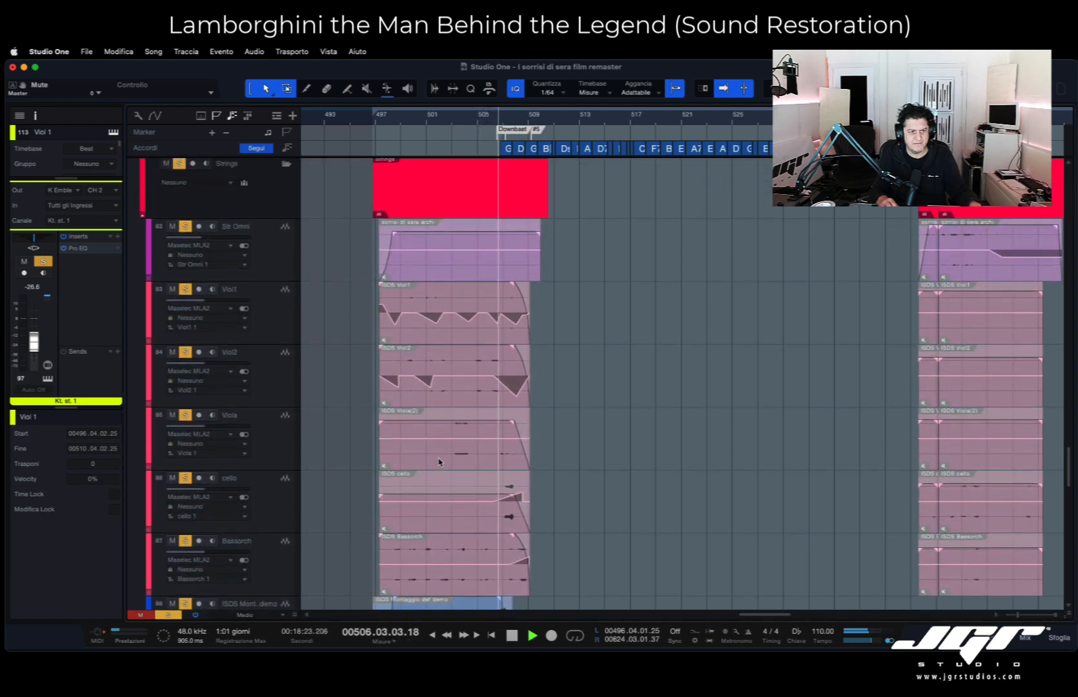
{"action": "scroll", "coordinate": [439, 461], "scroll_direction": "up", "scroll_amount": 3}
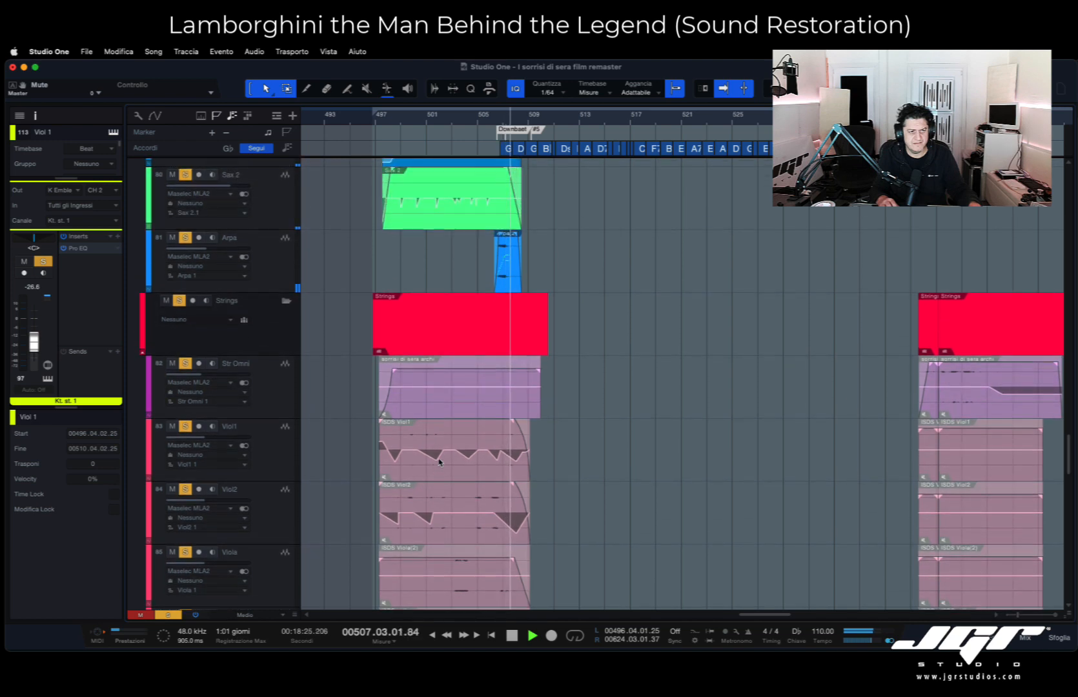
{"action": "key", "text": "space"}
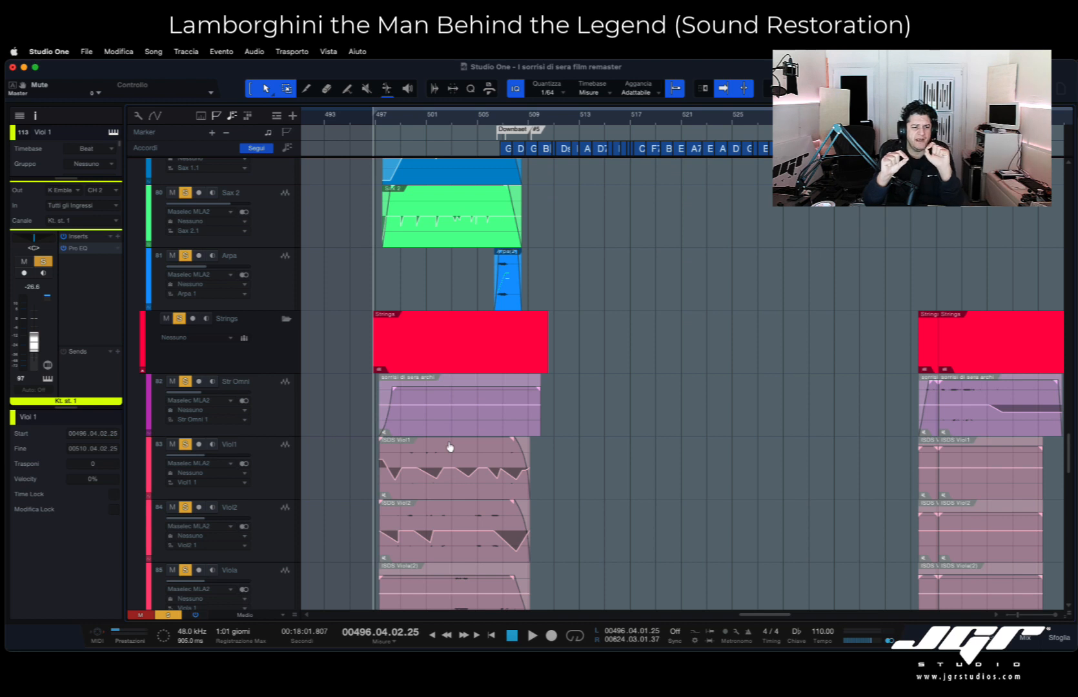
- Select the ISDS Viol1 clip, check its gain envelope settings, and play the passage again over the strings tracks
{"action": "left_click", "coordinate": [395, 483]}
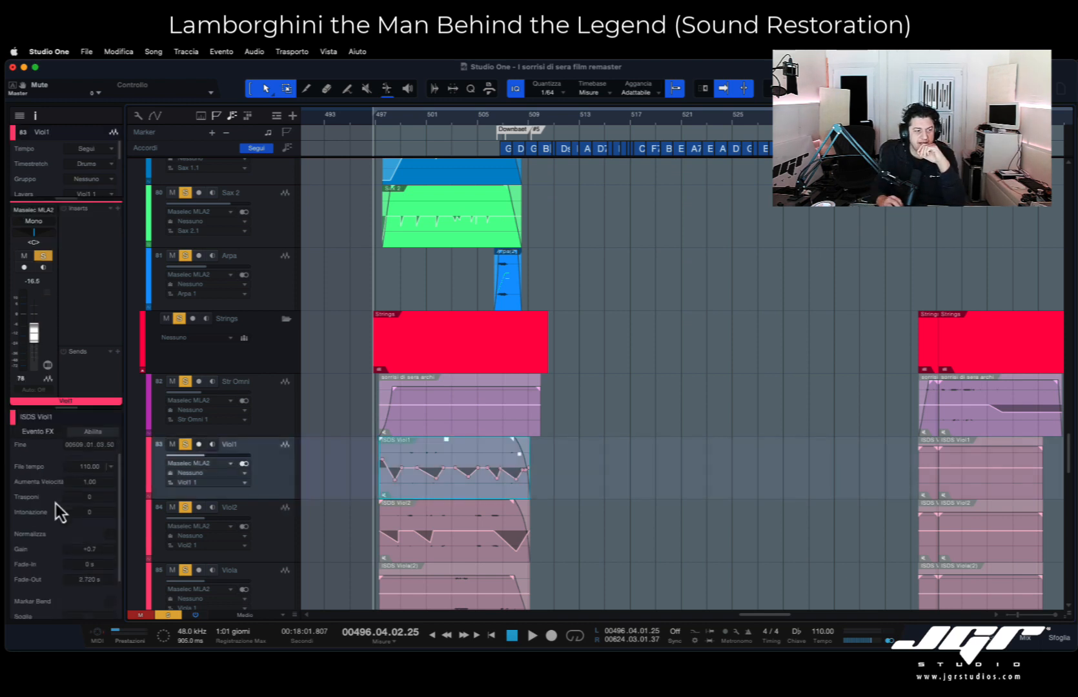
{"action": "scroll", "coordinate": [63, 507], "scroll_direction": "down", "scroll_amount": 3}
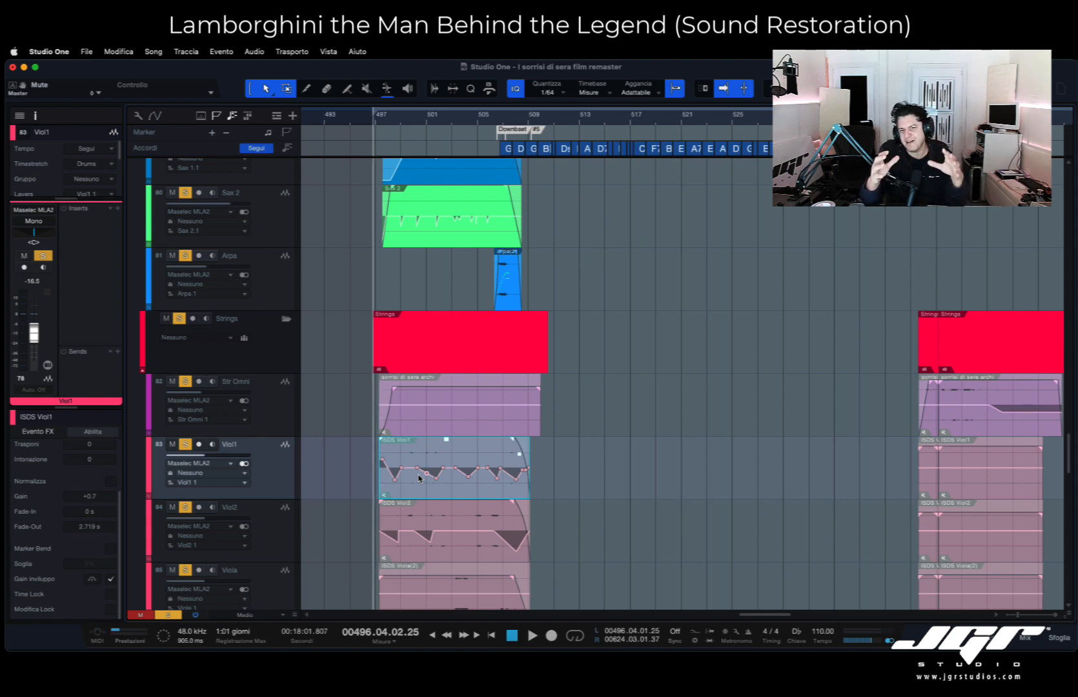
{"action": "key", "text": "space"}
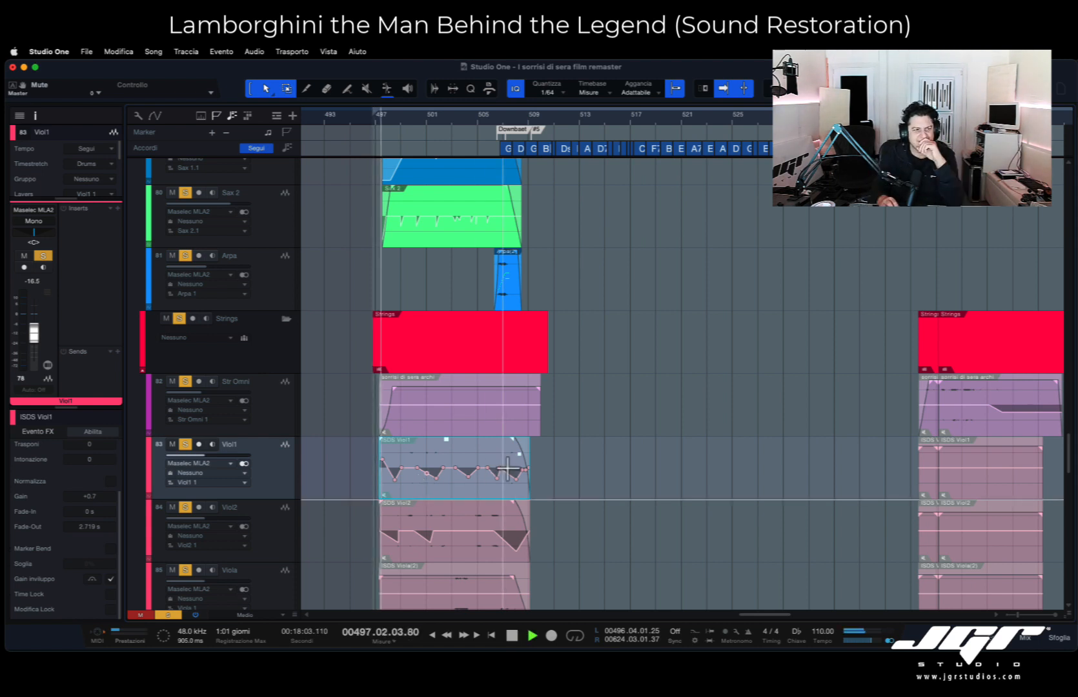
{"action": "scroll", "coordinate": [513, 458], "scroll_direction": "down", "scroll_amount": 4}
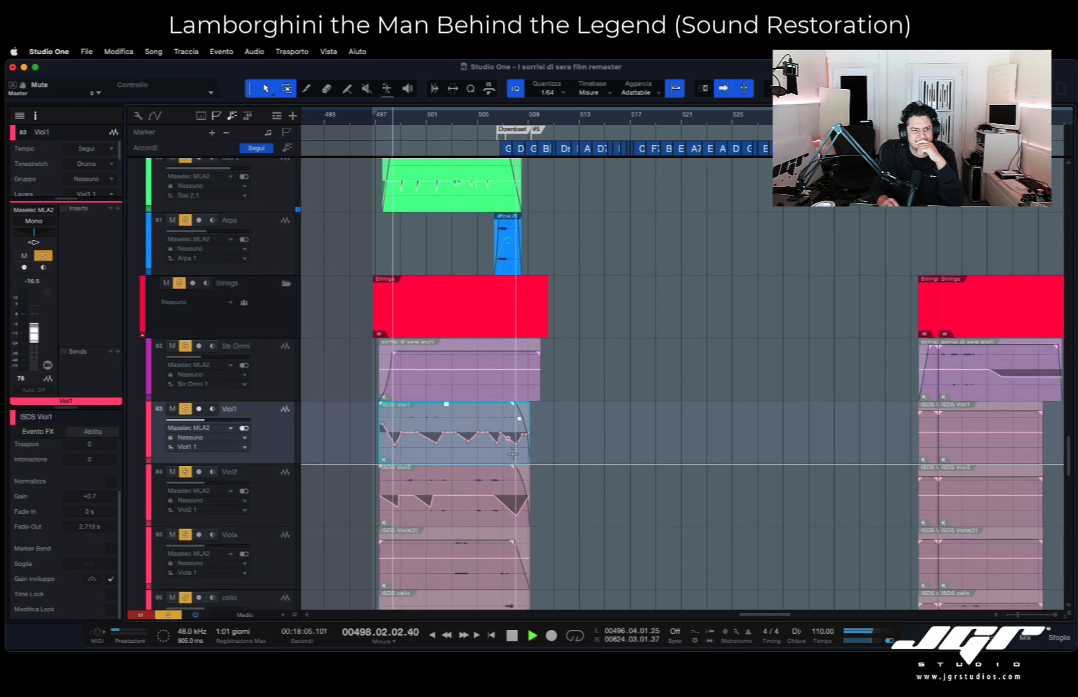
- Look over the sax, Tromb, piano 2 and bass tracks above the Strings folder during playback, and stop playback
{"action": "scroll", "coordinate": [513, 455], "scroll_direction": "up", "scroll_amount": 10}
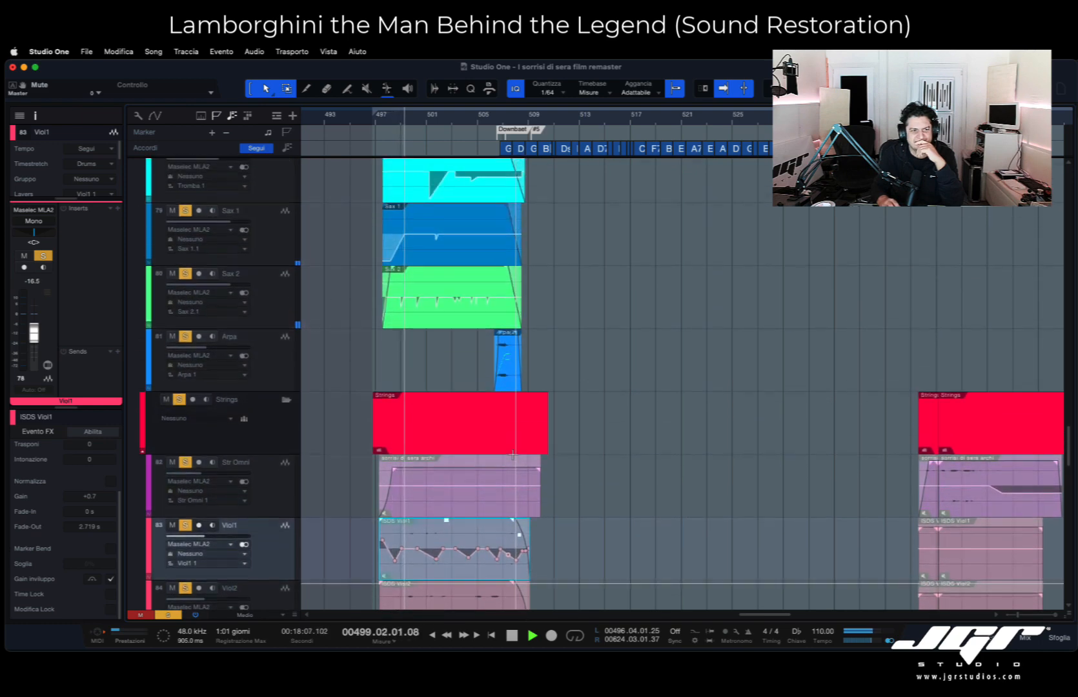
{"action": "scroll", "coordinate": [513, 455], "scroll_direction": "up", "scroll_amount": 3}
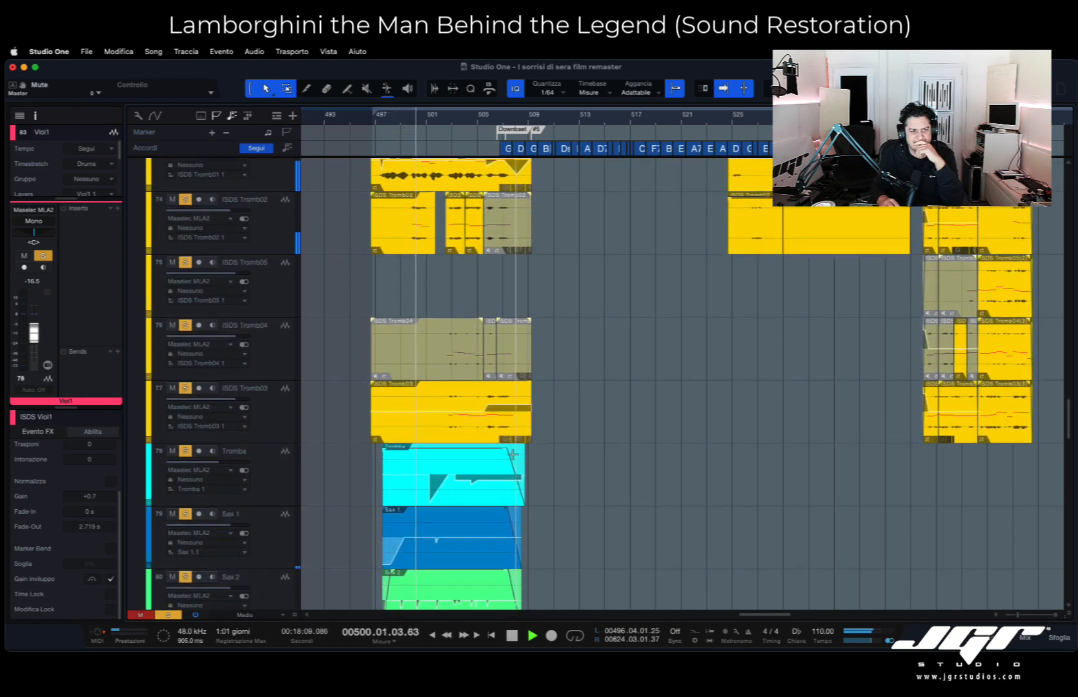
{"action": "scroll", "coordinate": [513, 455], "scroll_direction": "up", "scroll_amount": 4}
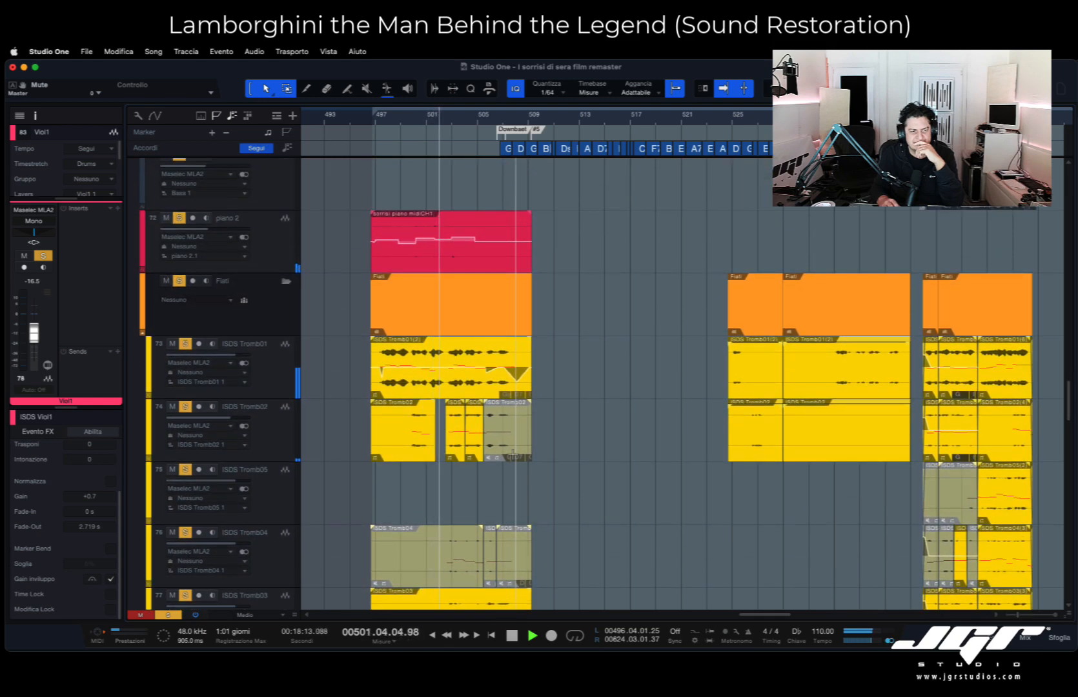
{"action": "scroll", "coordinate": [513, 452], "scroll_direction": "up", "scroll_amount": 1}
{"action": "scroll", "coordinate": [513, 455], "scroll_direction": "up", "scroll_amount": 3}
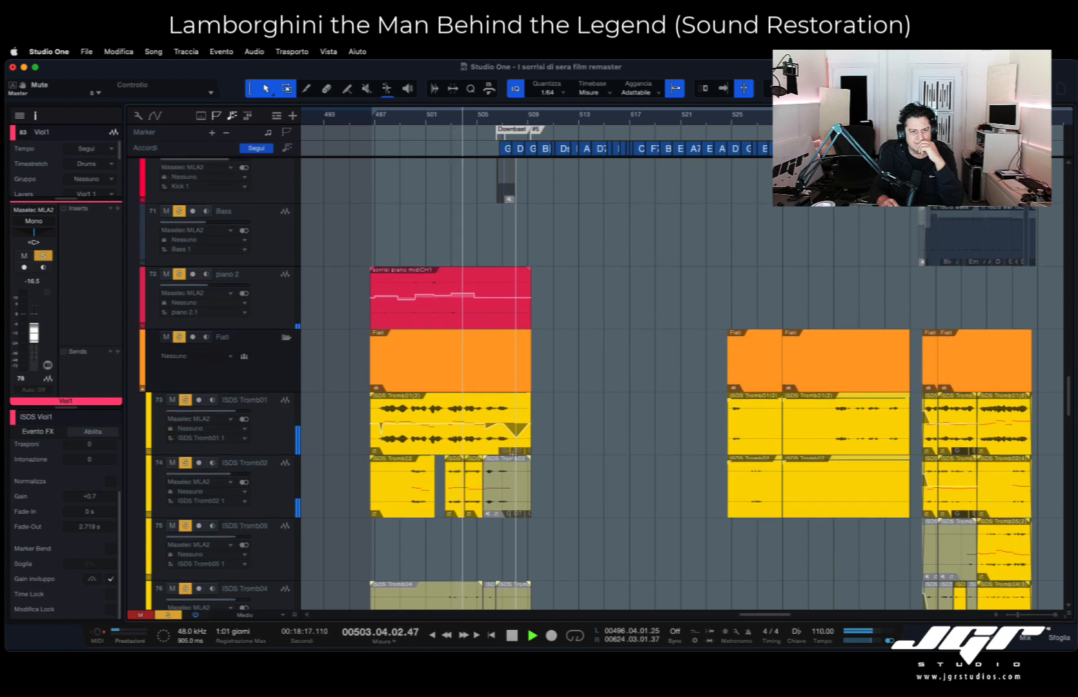
{"action": "scroll", "coordinate": [513, 455], "scroll_direction": "up", "scroll_amount": 2}
{"action": "scroll", "coordinate": [513, 455], "scroll_direction": "up", "scroll_amount": 13}
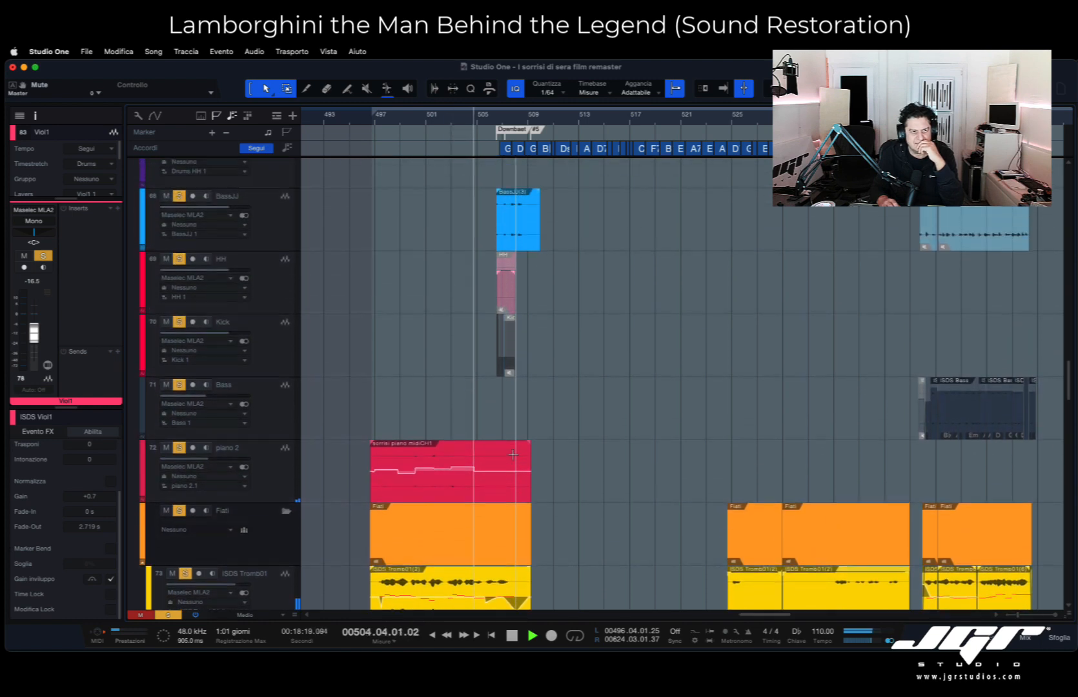
{"action": "scroll", "coordinate": [513, 456], "scroll_direction": "down", "scroll_amount": 13}
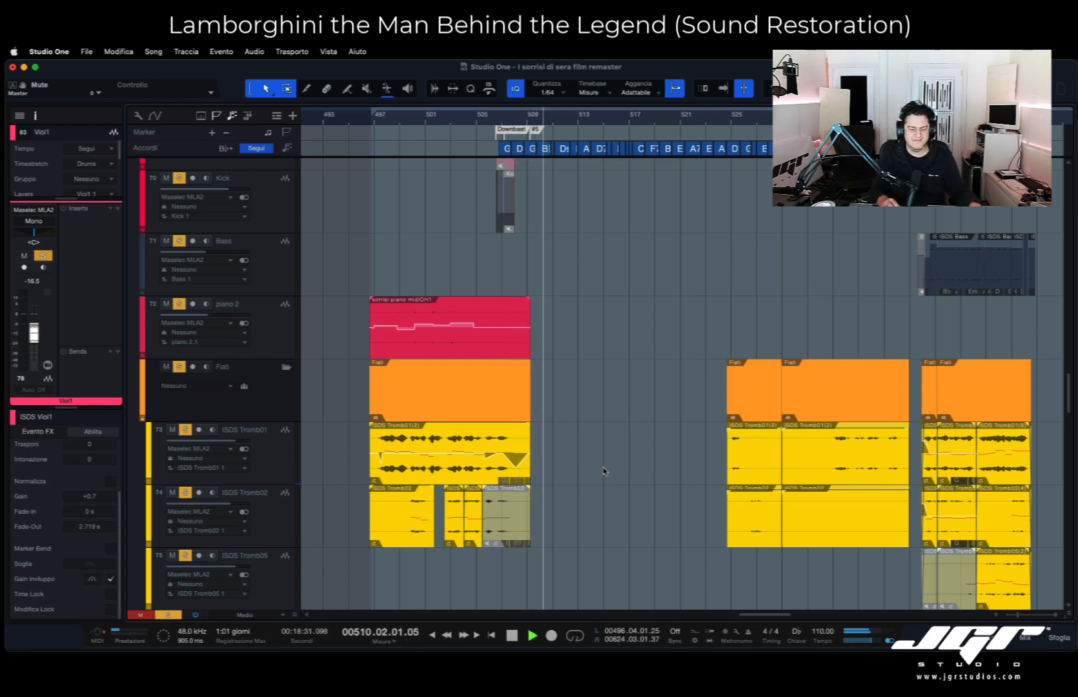
{"action": "key", "text": "space"}
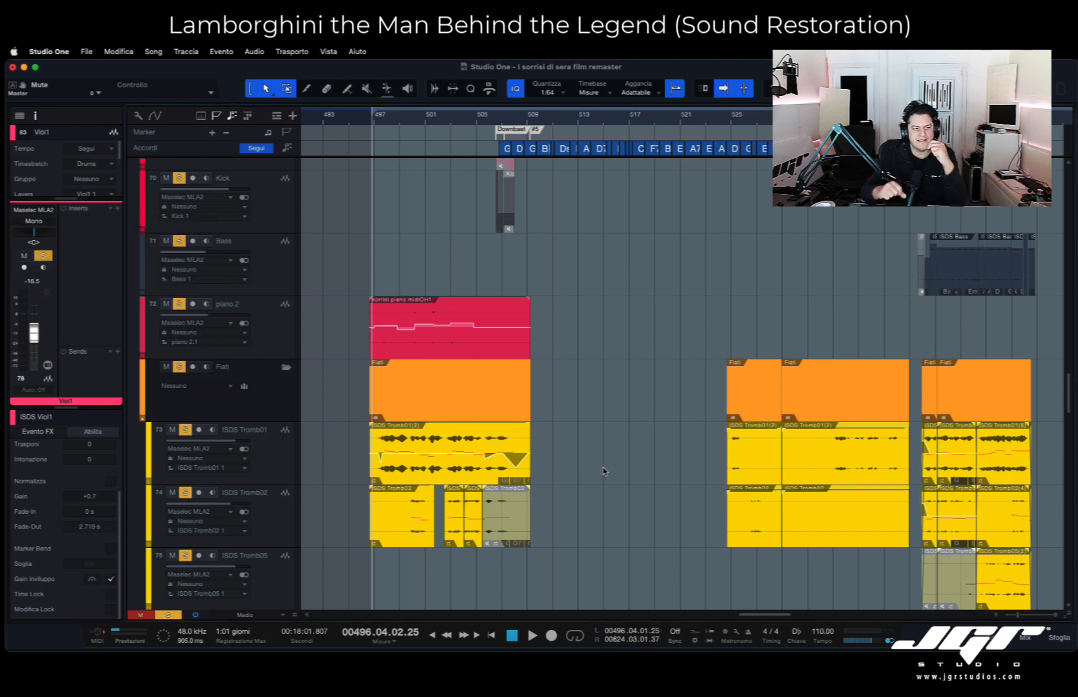
- Open the ISDS Tromb01(2) clip near bar 497 in Melodyne, examine its notes, and close the editor
{"action": "double_click", "coordinate": [476, 469]}
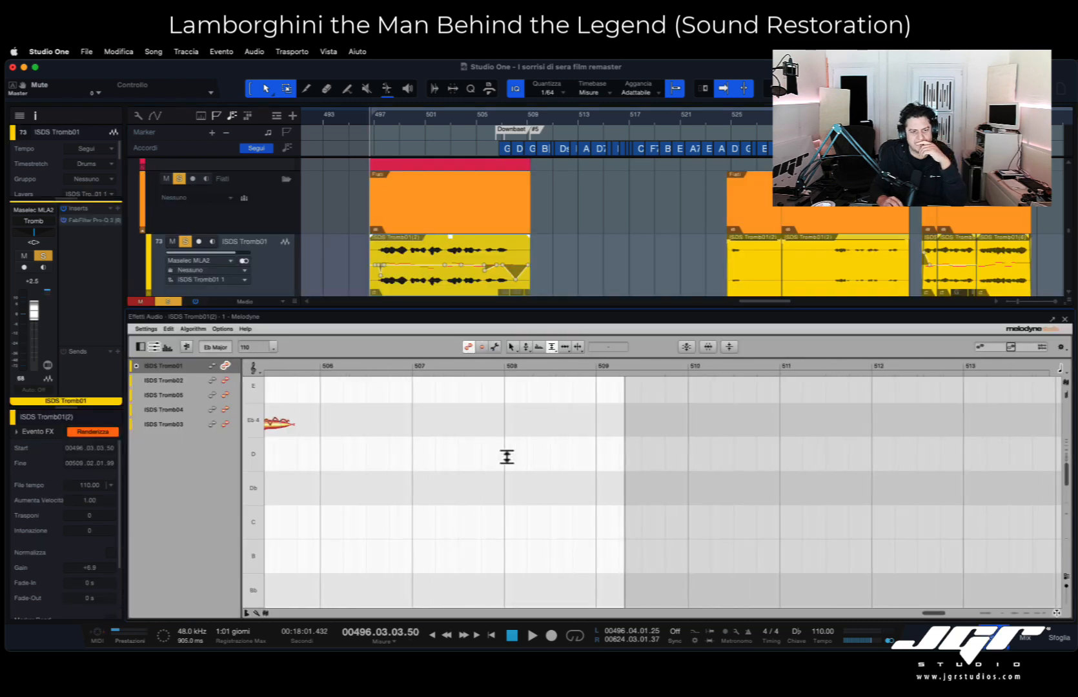
{"action": "scroll", "coordinate": [380, 420], "scroll_direction": "right", "scroll_amount": 2}
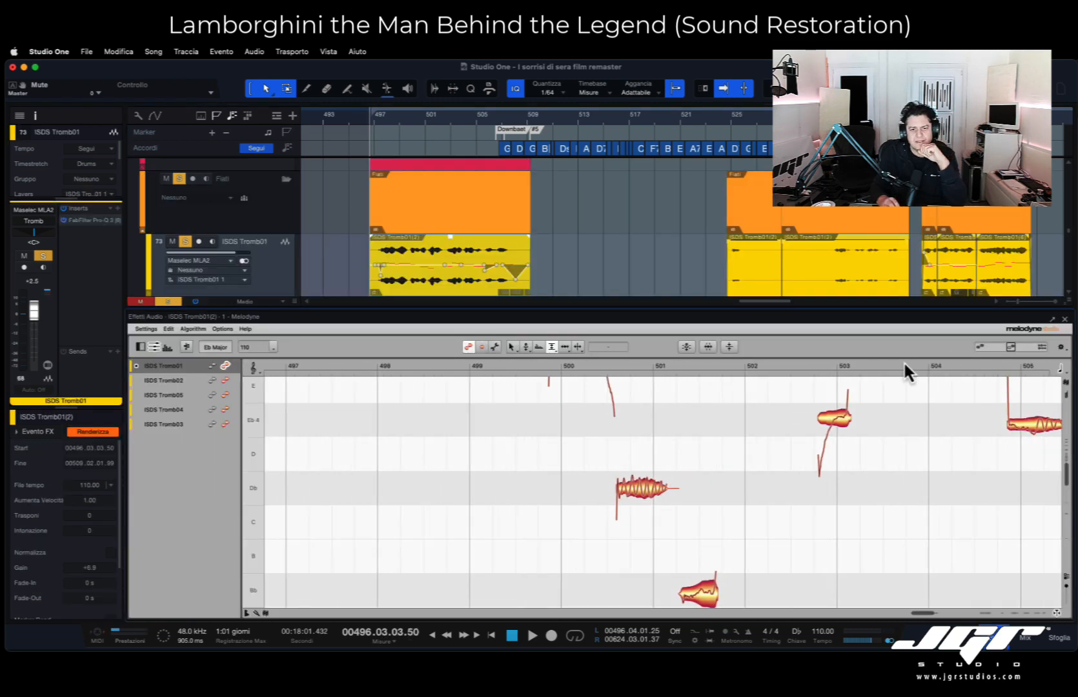
{"action": "left_click", "coordinate": [1065, 320]}
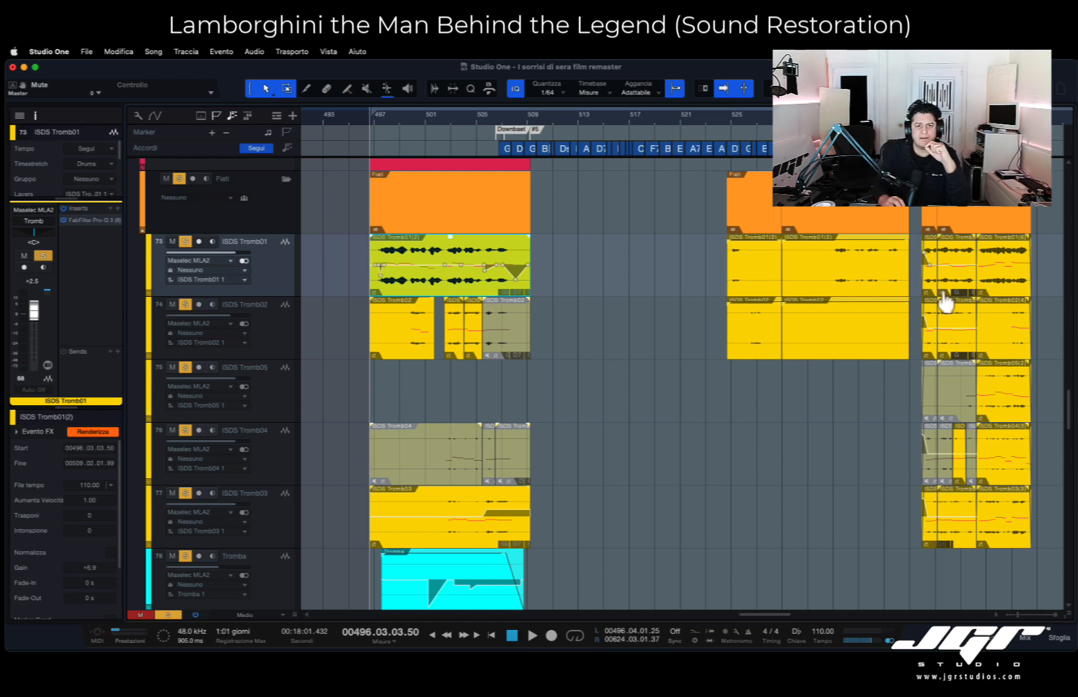
- Play from bar 525 and look over the Fiati folder's ISDS Tromb, Tromba and Sax tracks
{"action": "scroll", "coordinate": [849, 248], "scroll_direction": "up", "scroll_amount": 1}
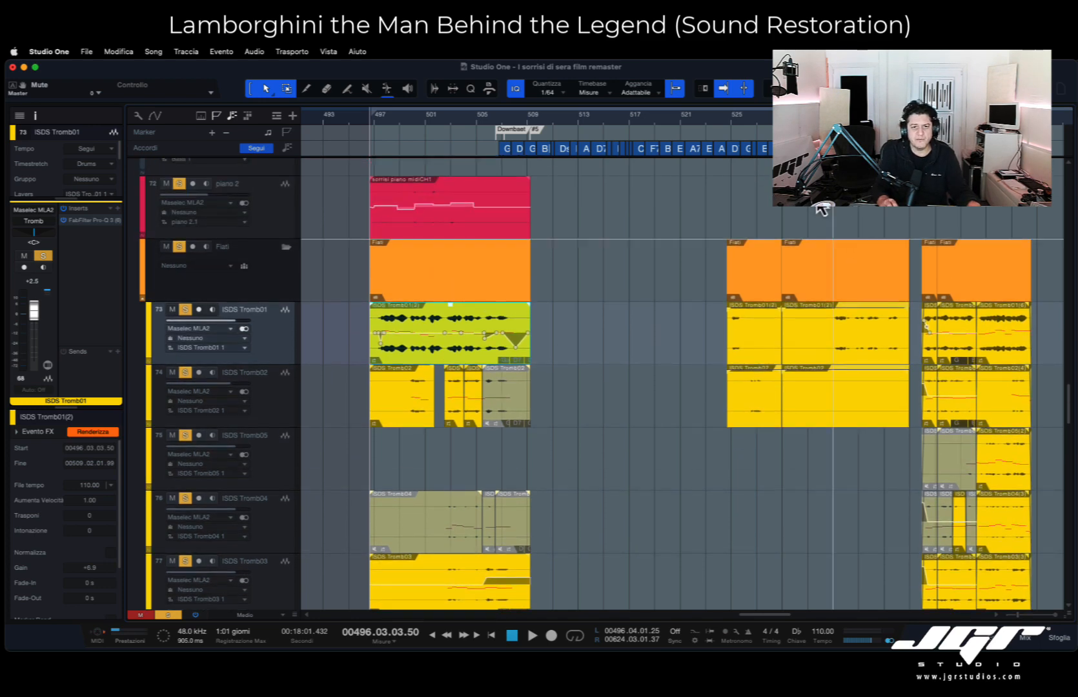
{"action": "left_click", "coordinate": [728, 127]}
{"action": "scroll", "coordinate": [790, 241], "scroll_direction": "up", "scroll_amount": 2}
{"action": "scroll", "coordinate": [789, 241], "scroll_direction": "right", "scroll_amount": 3}
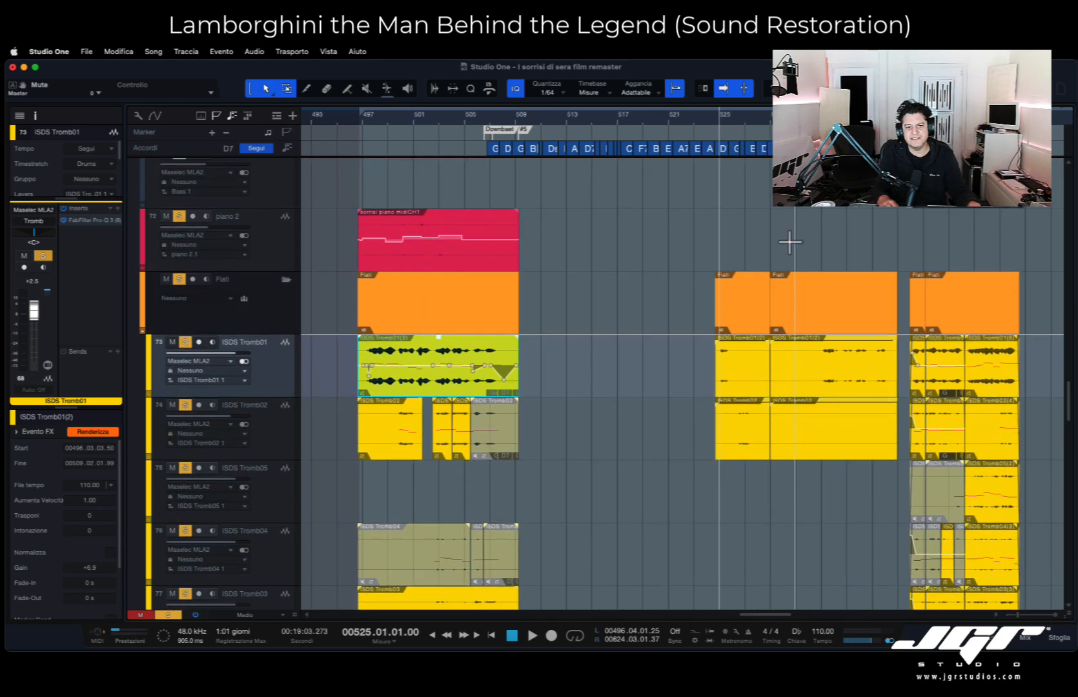
{"action": "scroll", "coordinate": [793, 240], "scroll_direction": "up", "scroll_amount": 2}
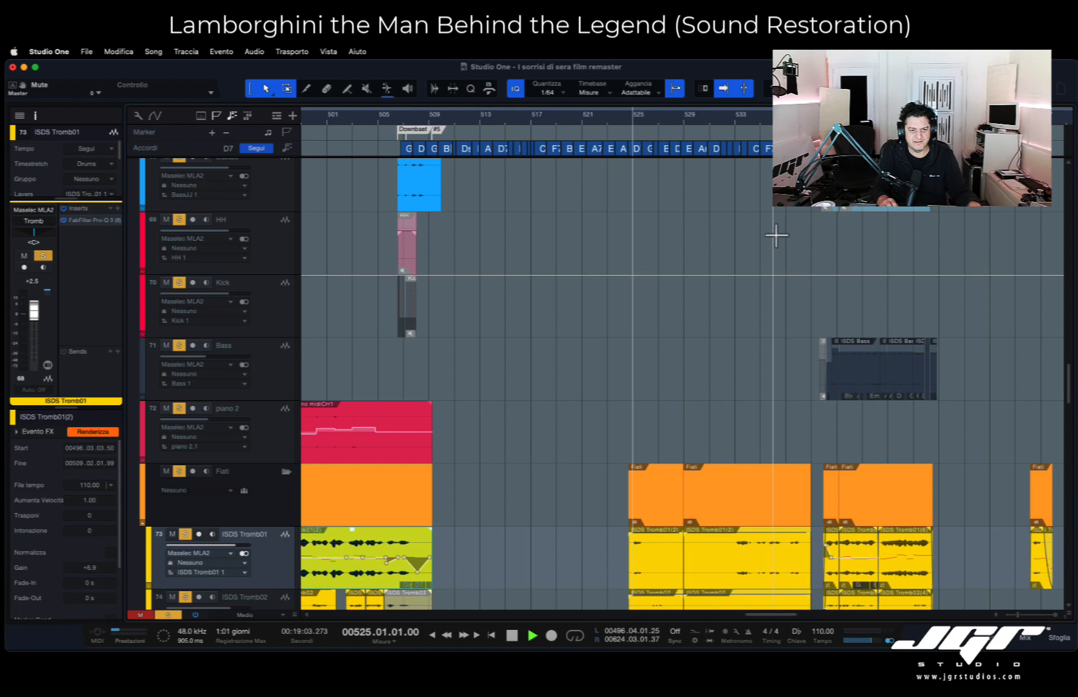
{"action": "scroll", "coordinate": [775, 234], "scroll_direction": "down", "scroll_amount": 2}
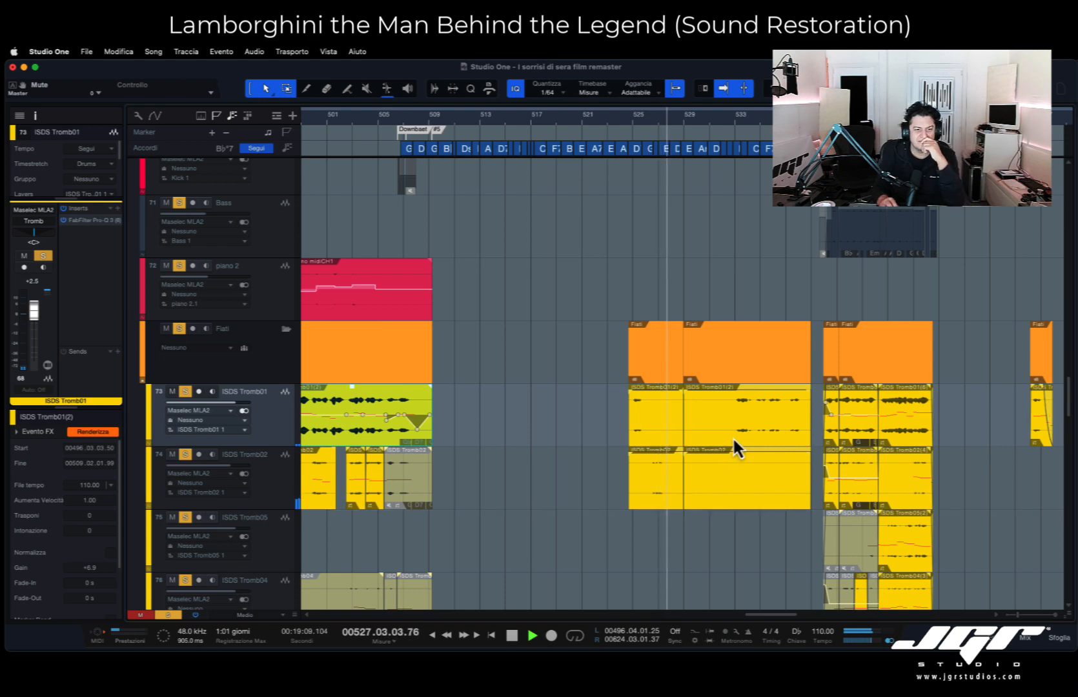
{"action": "scroll", "coordinate": [733, 439], "scroll_direction": "right", "scroll_amount": 3}
{"action": "scroll", "coordinate": [734, 440], "scroll_direction": "down", "scroll_amount": 10}
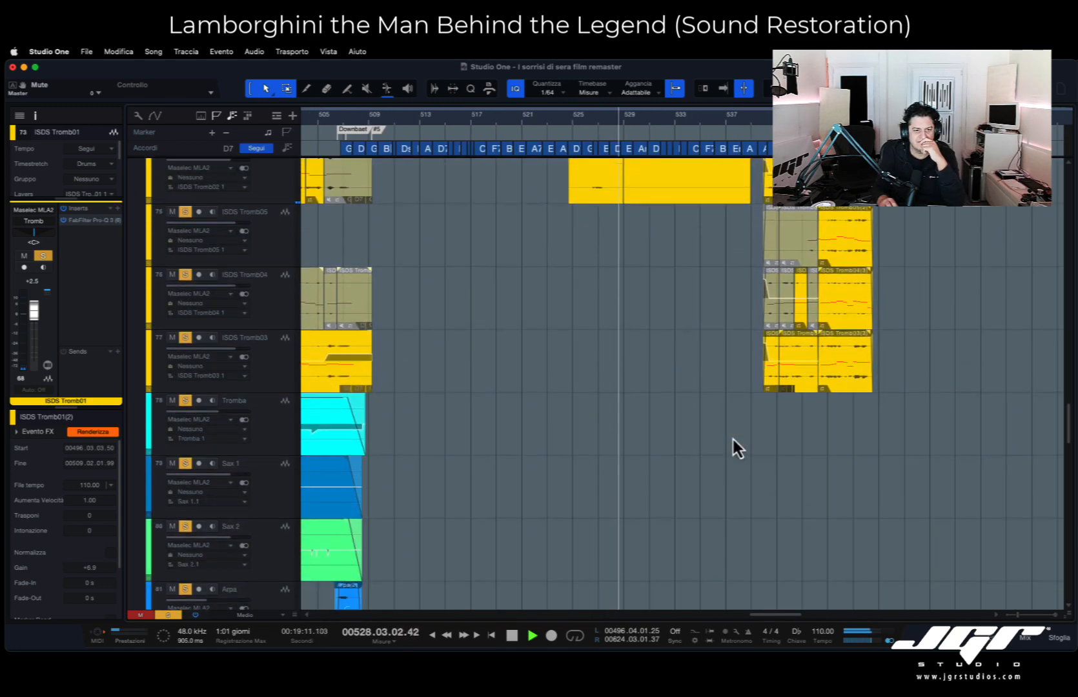
- Look through the Instr, Agg and Archi demo tracks during playback, and return to the ISDS Tromb tracks
{"action": "scroll", "coordinate": [733, 440], "scroll_direction": "up", "scroll_amount": 5}
{"action": "scroll", "coordinate": [733, 440], "scroll_direction": "up", "scroll_amount": 10}
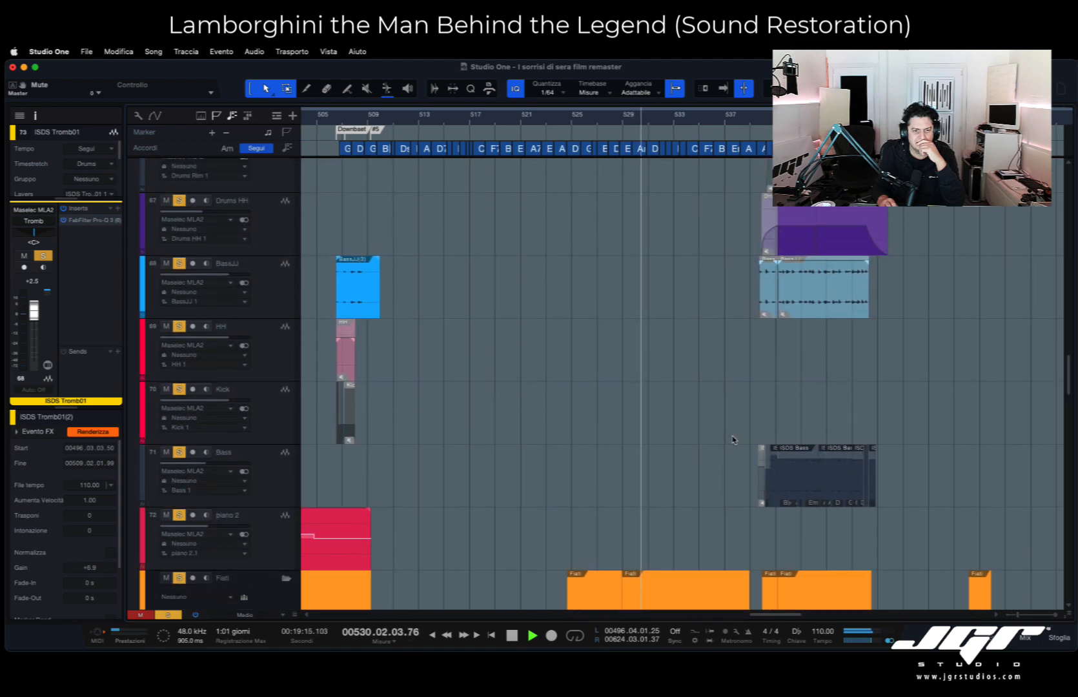
{"action": "scroll", "coordinate": [733, 440], "scroll_direction": "up", "scroll_amount": 8}
{"action": "scroll", "coordinate": [733, 439], "scroll_direction": "up", "scroll_amount": 8}
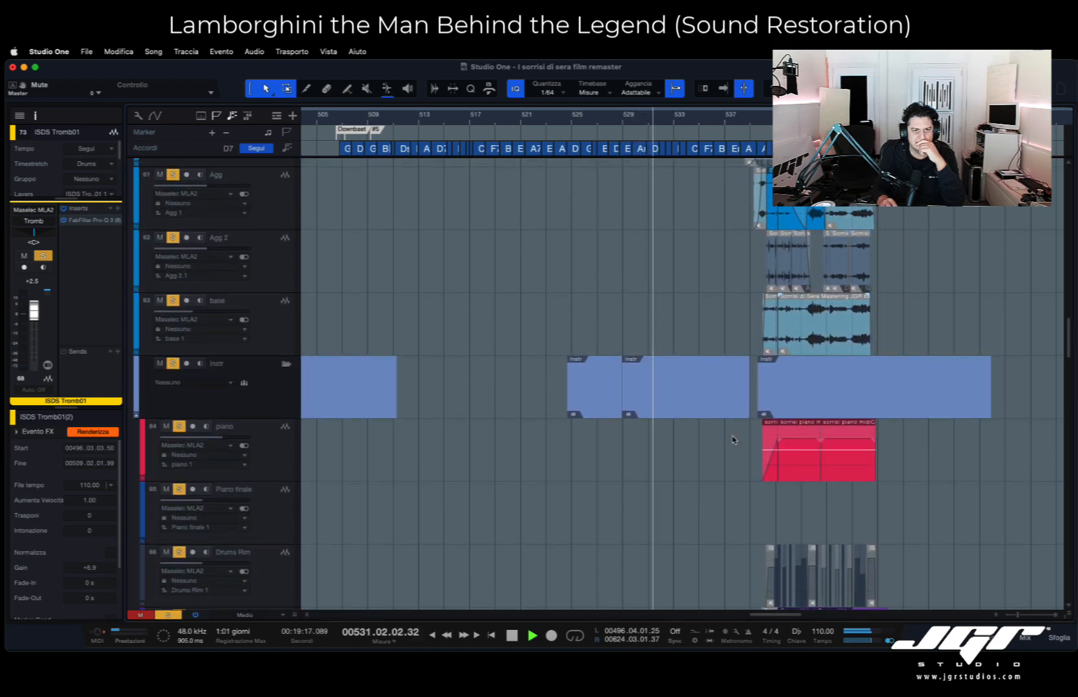
{"action": "scroll", "coordinate": [732, 439], "scroll_direction": "down", "scroll_amount": 9}
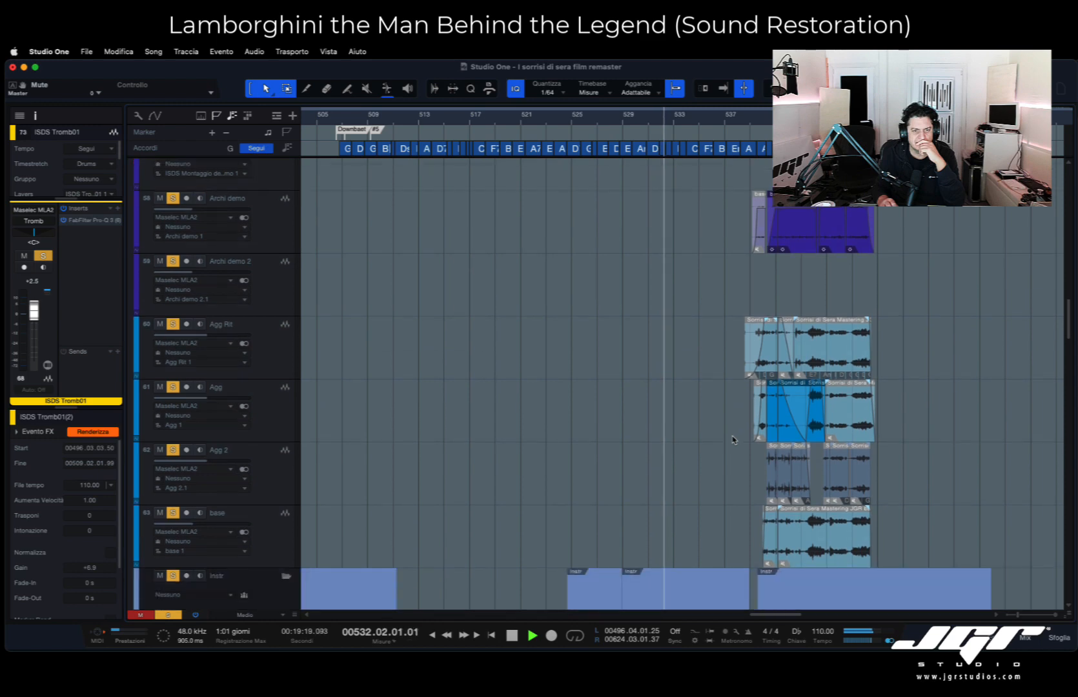
{"action": "scroll", "coordinate": [733, 439], "scroll_direction": "down", "scroll_amount": 10}
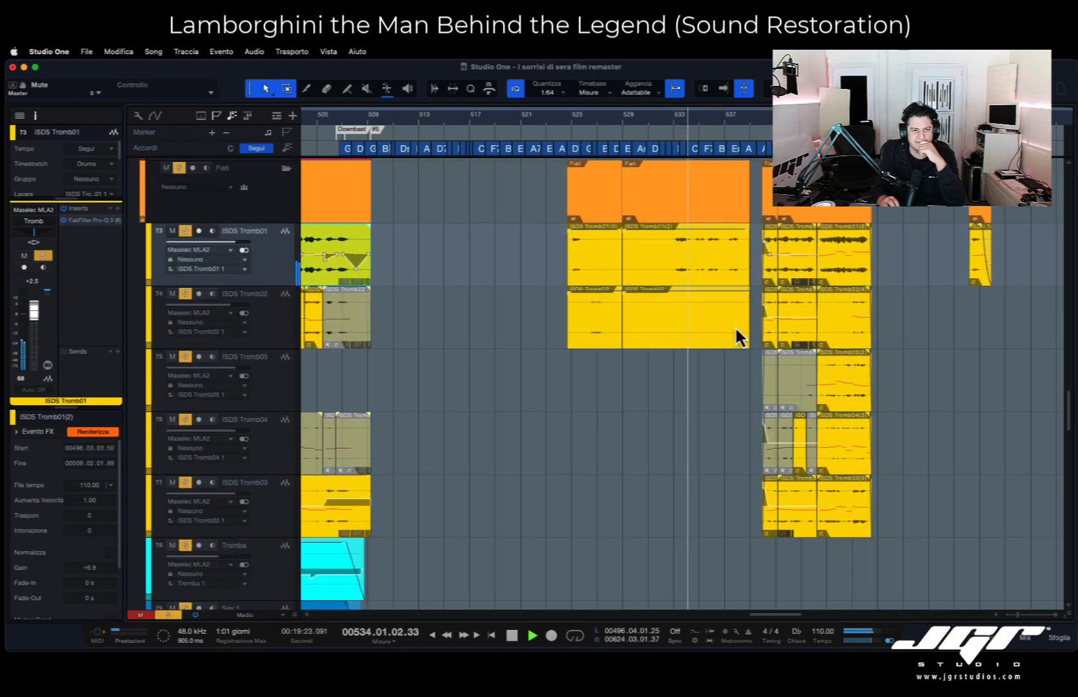
- Select the ISDS Tromb01 clip starting at bar 529, and look over the strings, bass and drums tracks during playback
{"action": "left_click", "coordinate": [725, 275]}
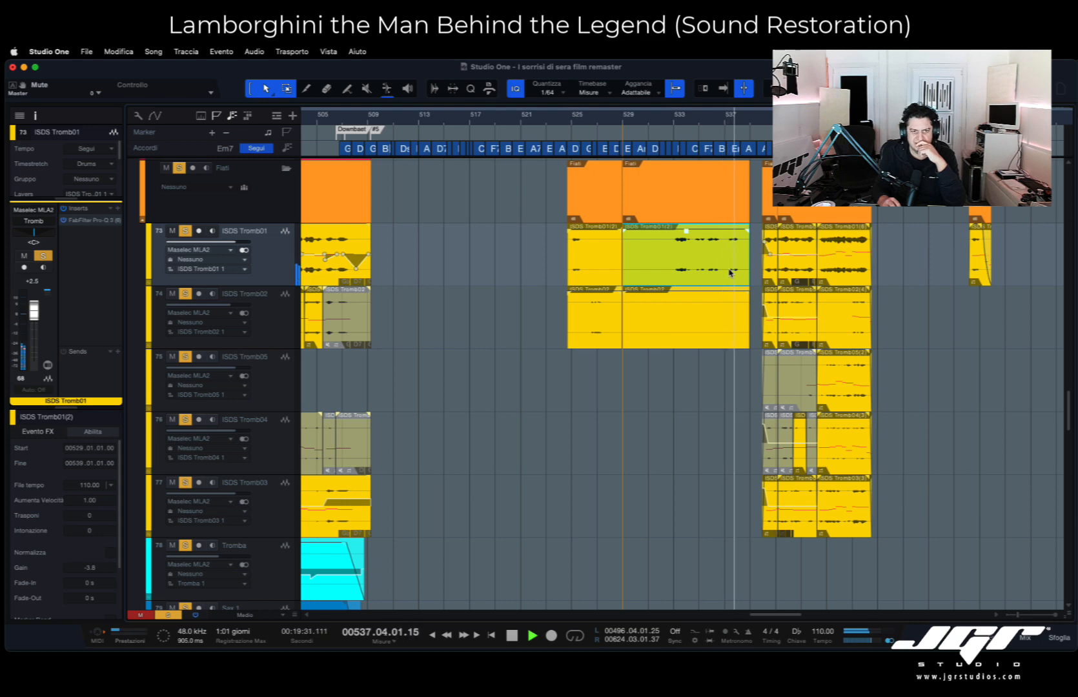
{"action": "scroll", "coordinate": [730, 272], "scroll_direction": "down", "scroll_amount": 10}
{"action": "scroll", "coordinate": [729, 272], "scroll_direction": "down", "scroll_amount": 10}
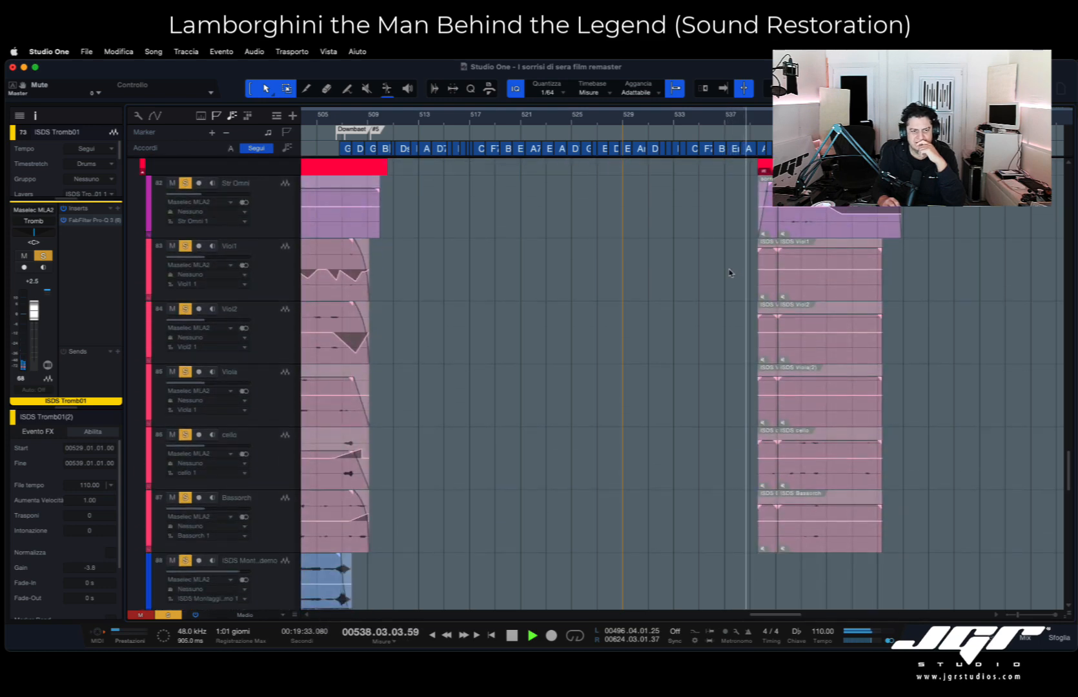
{"action": "scroll", "coordinate": [730, 273], "scroll_direction": "up", "scroll_amount": 20}
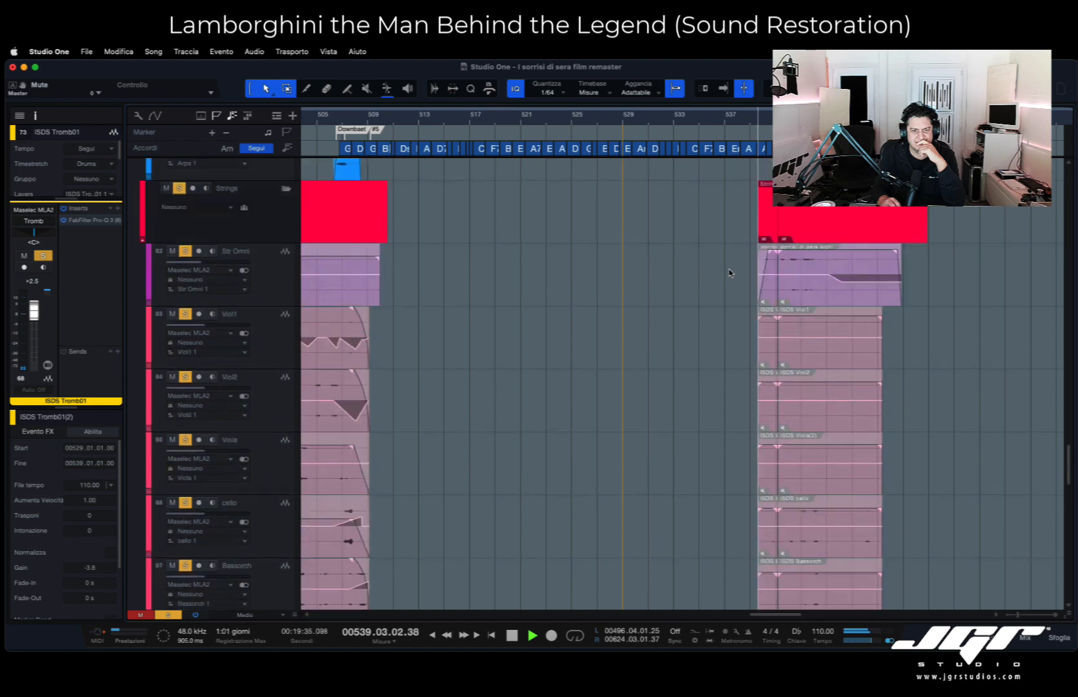
{"action": "scroll", "coordinate": [729, 272], "scroll_direction": "up", "scroll_amount": 2}
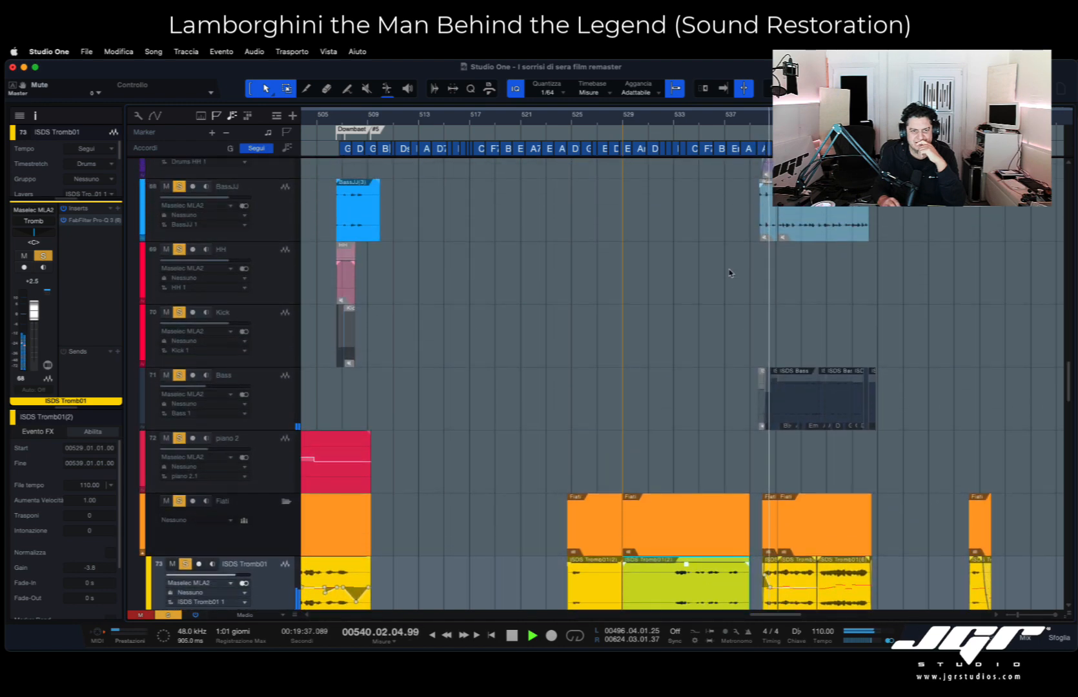
{"action": "scroll", "coordinate": [729, 272], "scroll_direction": "up", "scroll_amount": 5}
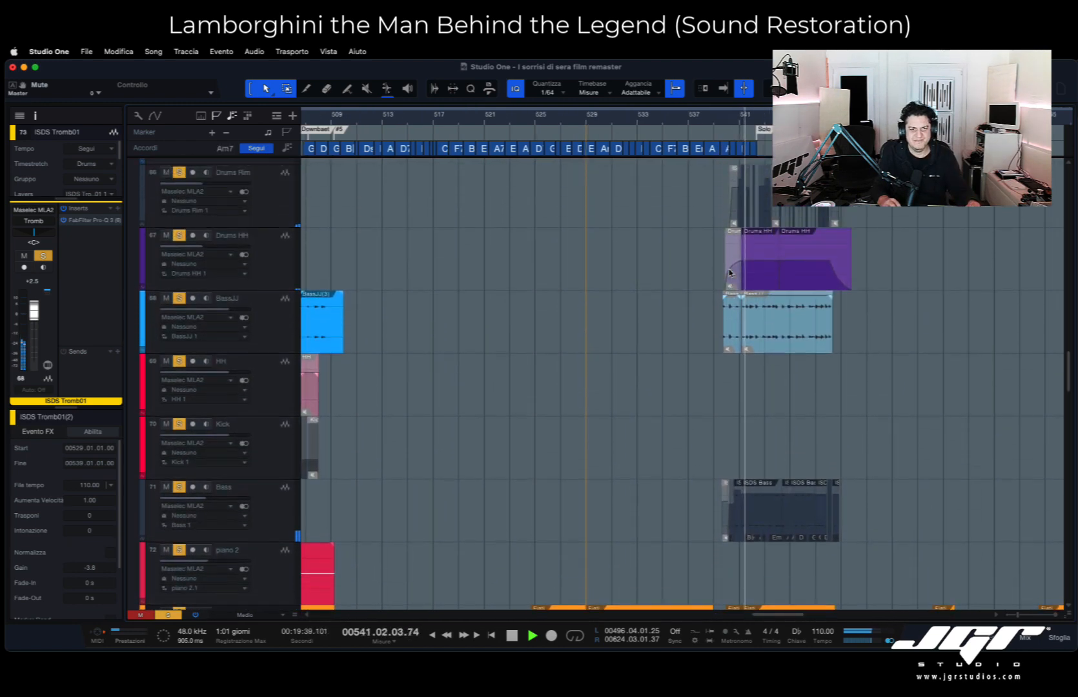
- Stop playback, place the playhead at bar 540 beat 4, and examine the Agg, Archi demo and Master tracks around it
{"action": "key", "text": "space"}
{"action": "scroll", "coordinate": [738, 117], "scroll_direction": "up", "scroll_amount": 3}
{"action": "left_click", "coordinate": [738, 118]}
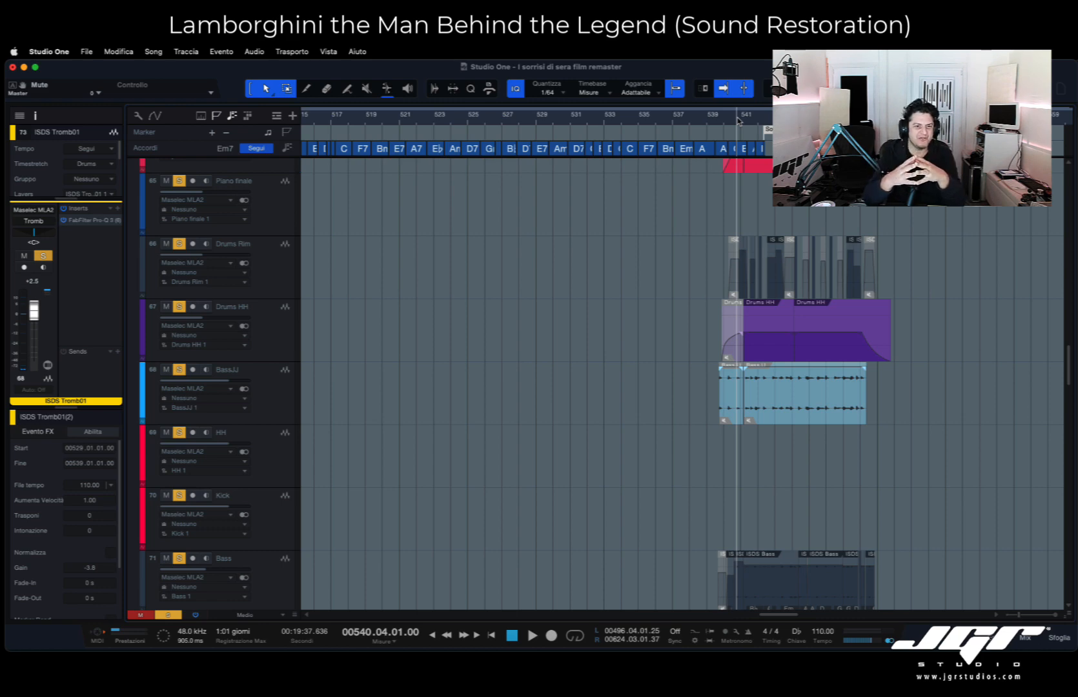
{"action": "scroll", "coordinate": [738, 118], "scroll_direction": "up", "scroll_amount": 2}
{"action": "scroll", "coordinate": [832, 219], "scroll_direction": "up", "scroll_amount": 6}
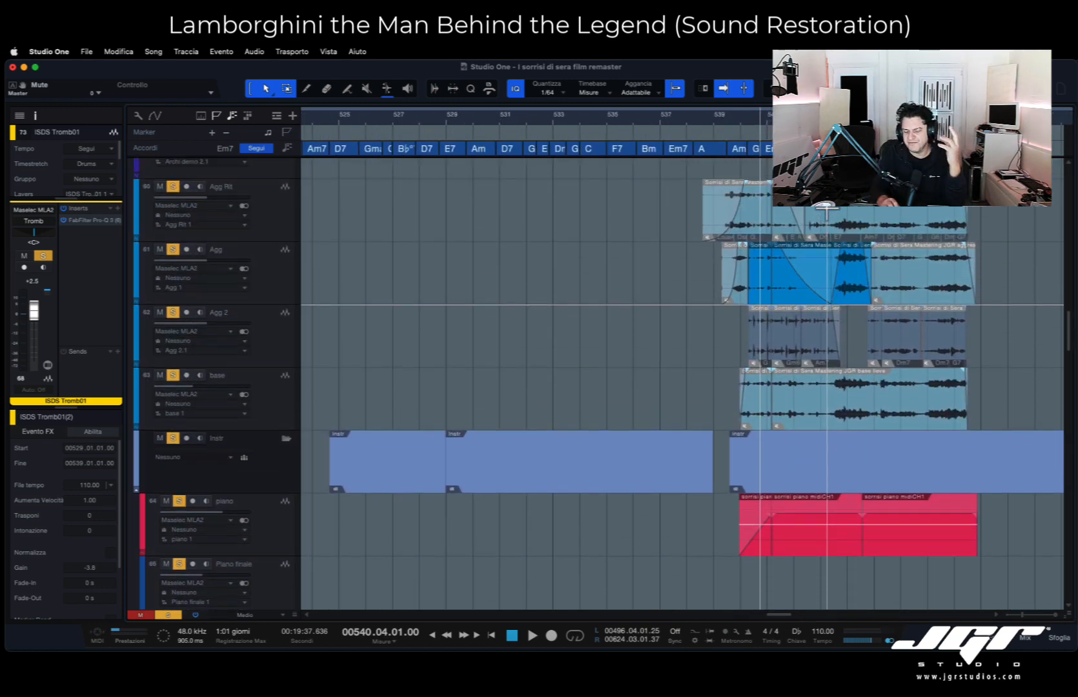
{"action": "scroll", "coordinate": [683, 384], "scroll_direction": "up", "scroll_amount": 4}
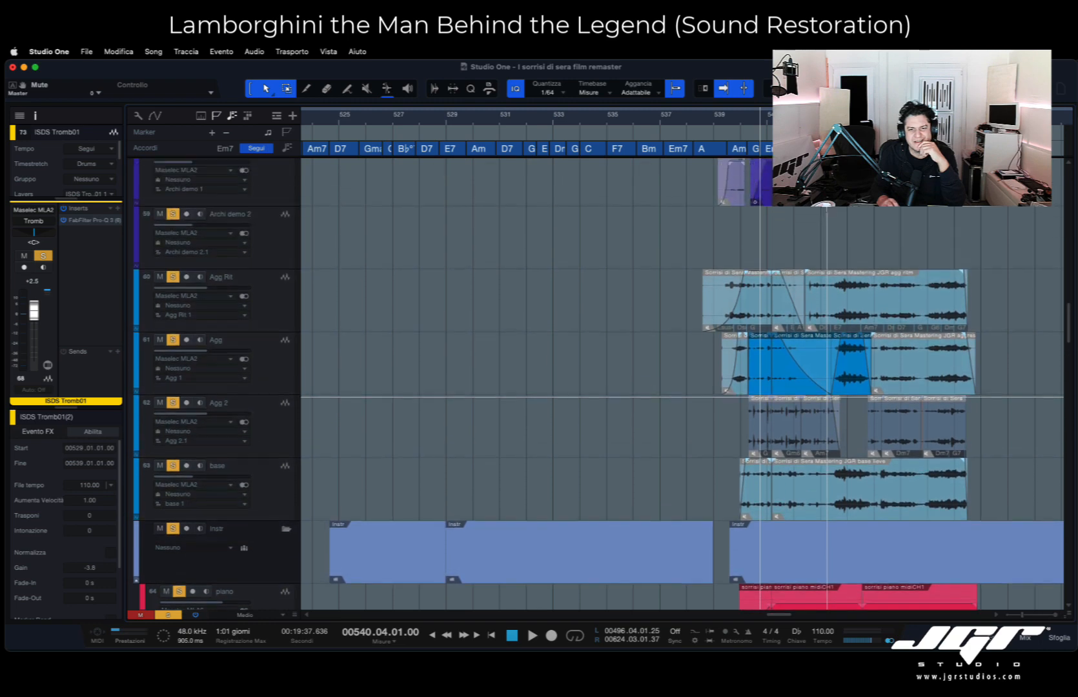
{"action": "scroll", "coordinate": [828, 301], "scroll_direction": "down", "scroll_amount": 1}
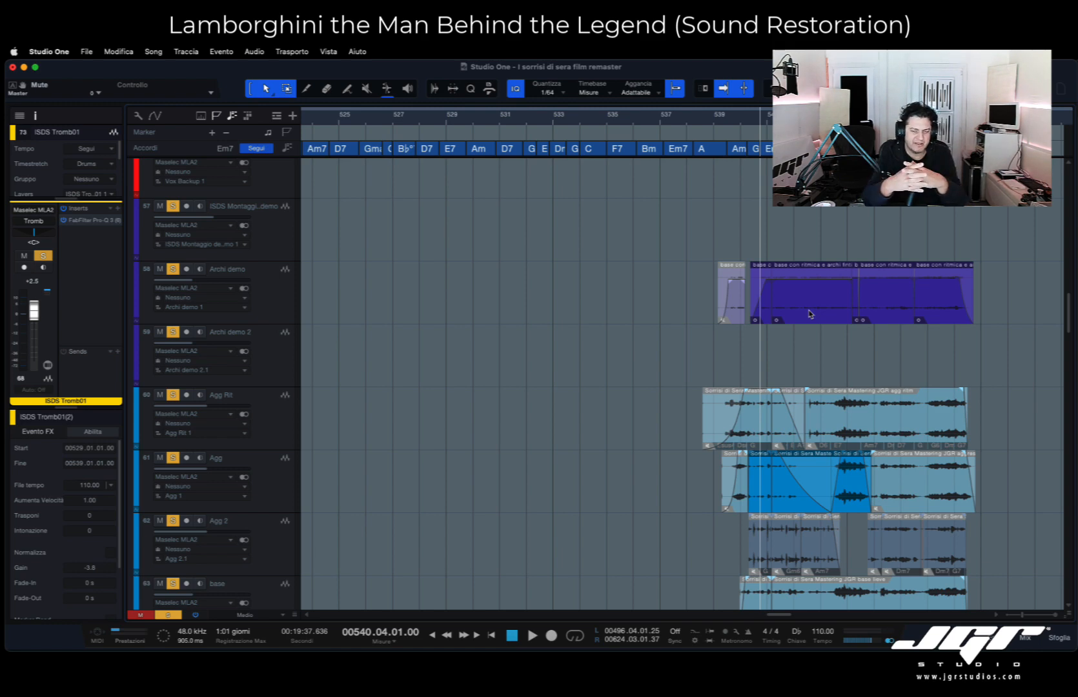
{"action": "scroll", "coordinate": [810, 315], "scroll_direction": "up", "scroll_amount": 4}
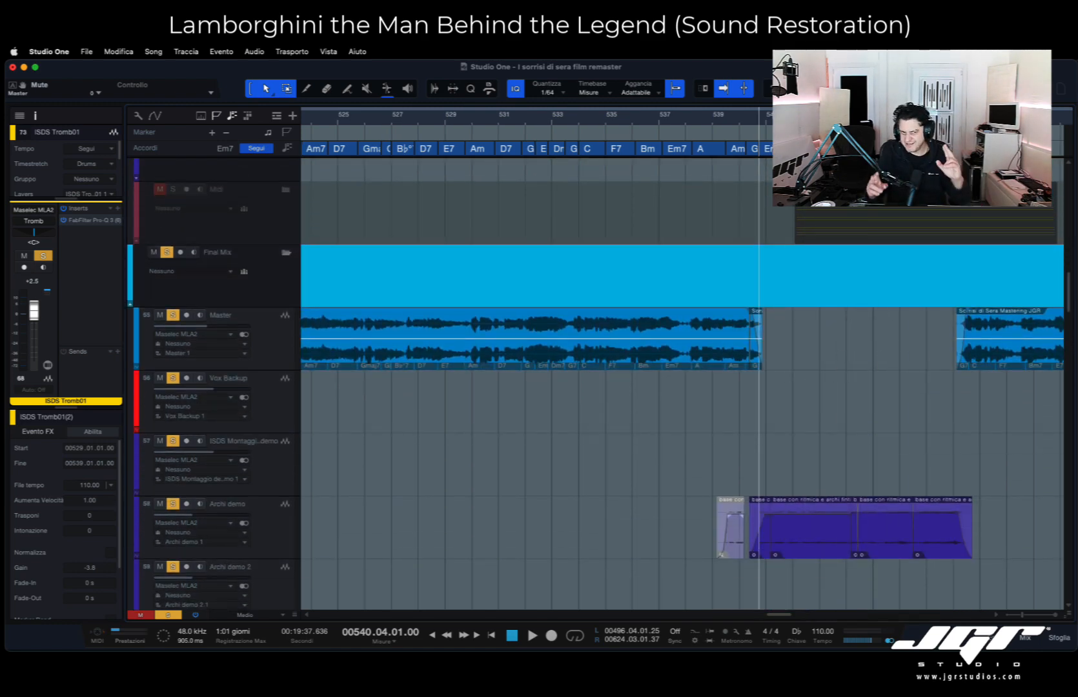
- Play from bar 540 beat 4 and look over the drums, BassJJ, Bass and ISDS Tromb tracks
{"action": "scroll", "coordinate": [795, 392], "scroll_direction": "down", "scroll_amount": 10}
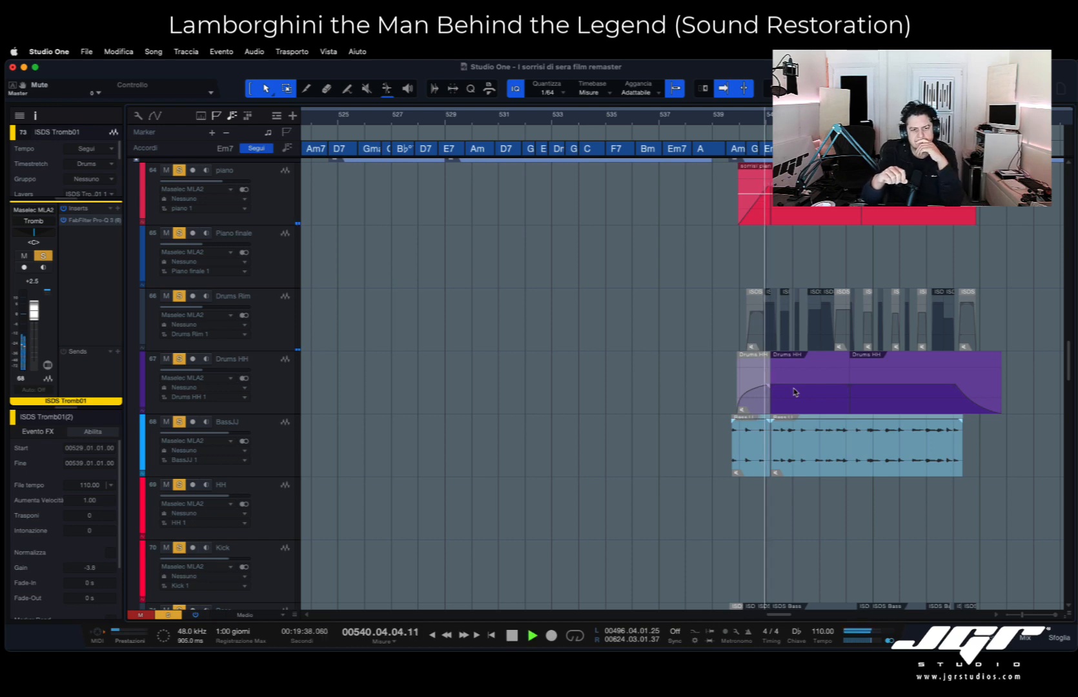
{"action": "scroll", "coordinate": [795, 392], "scroll_direction": "down", "scroll_amount": 5}
{"action": "scroll", "coordinate": [794, 392], "scroll_direction": "down", "scroll_amount": 3}
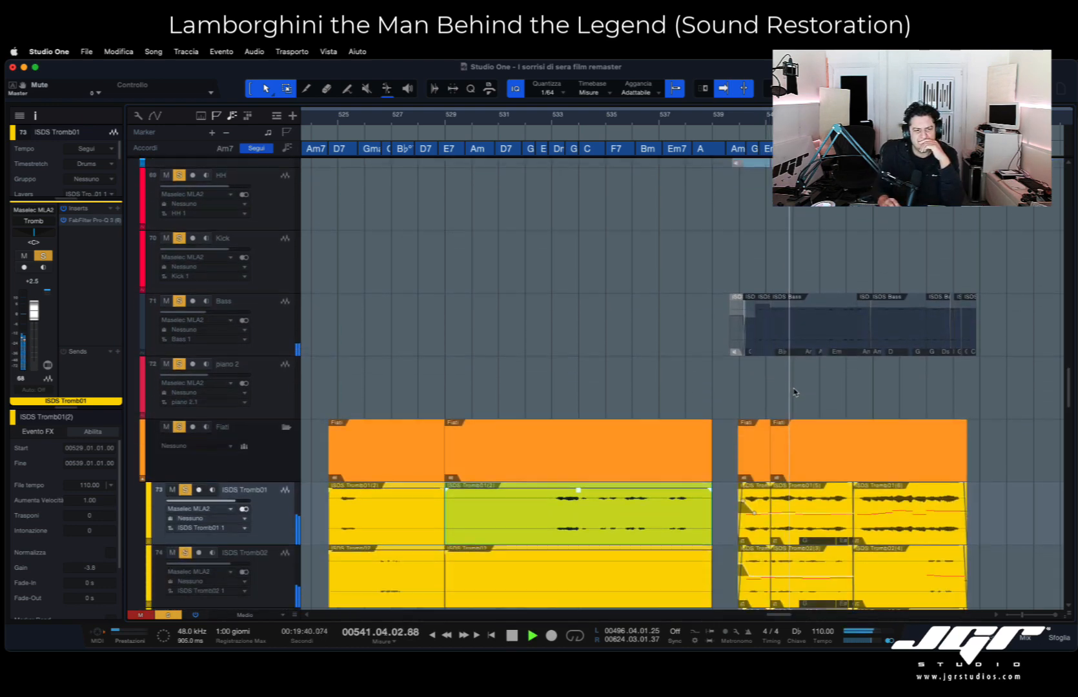
{"action": "scroll", "coordinate": [794, 392], "scroll_direction": "up", "scroll_amount": 6}
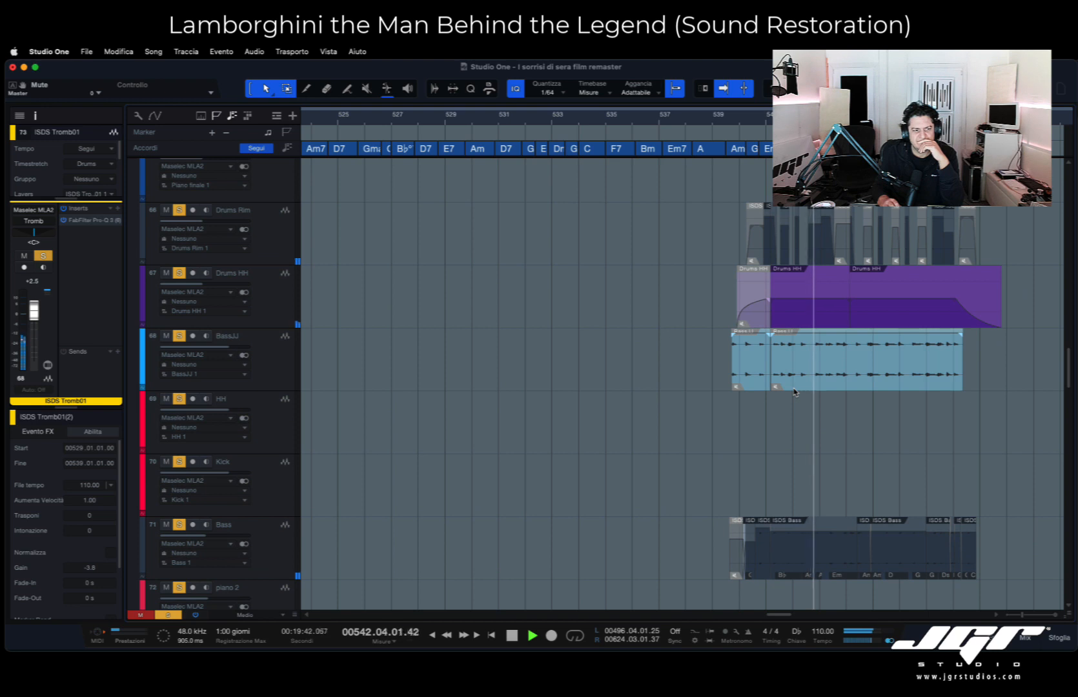
- Select the Bass track above piano 2 and follow its ISDS Bass clips through playback to bar 549
{"action": "scroll", "coordinate": [794, 392], "scroll_direction": "up", "scroll_amount": 2}
{"action": "scroll", "coordinate": [794, 392], "scroll_direction": "right", "scroll_amount": 2}
{"action": "scroll", "coordinate": [794, 392], "scroll_direction": "down", "scroll_amount": 6}
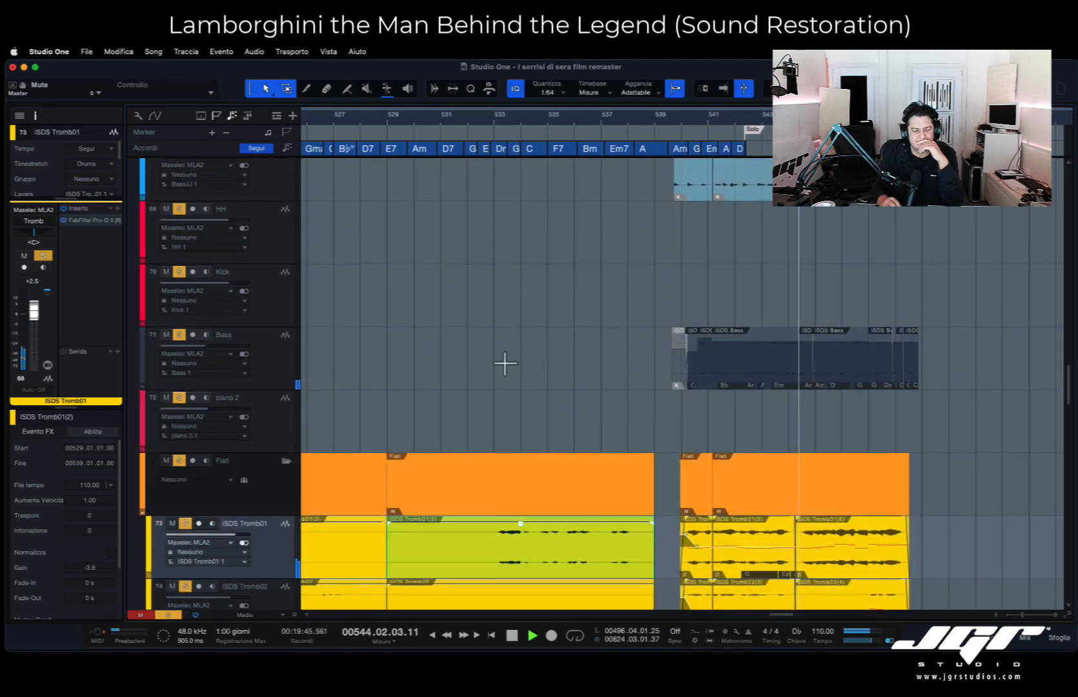
{"action": "left_click", "coordinate": [279, 353]}
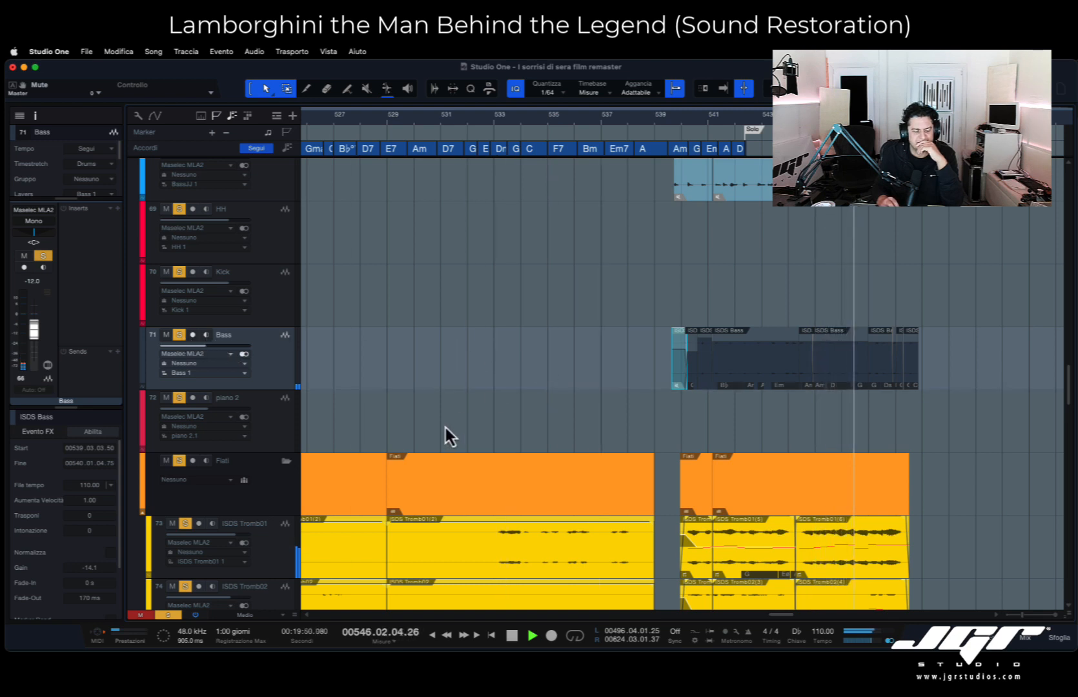
{"action": "scroll", "coordinate": [703, 397], "scroll_direction": "right", "scroll_amount": 10}
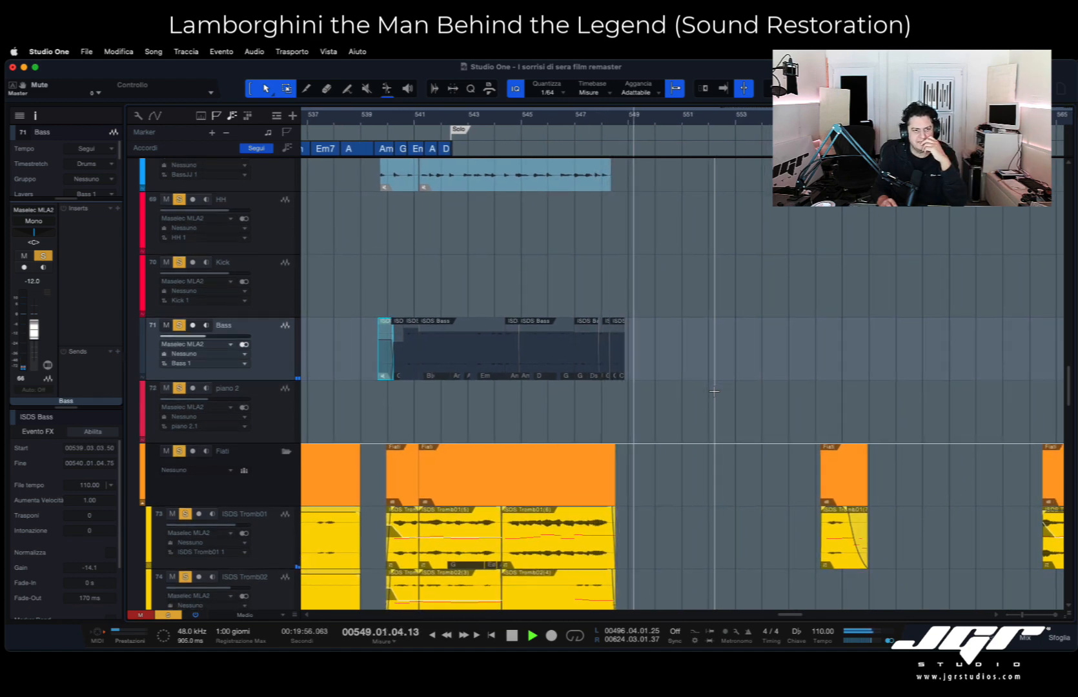
- Look over the Fiati and ISDS Tromb tracks and the Master track past bar 549 during playback
{"action": "scroll", "coordinate": [714, 391], "scroll_direction": "down", "scroll_amount": 4}
{"action": "scroll", "coordinate": [714, 391], "scroll_direction": "right", "scroll_amount": 10}
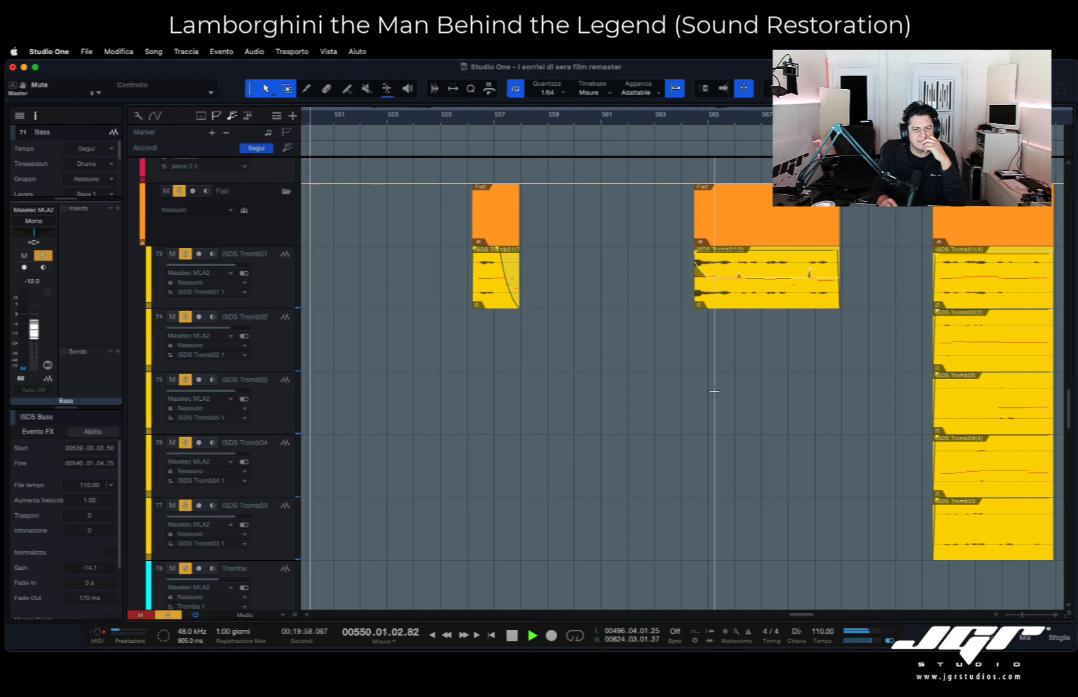
{"action": "scroll", "coordinate": [714, 391], "scroll_direction": "up", "scroll_amount": 3}
{"action": "scroll", "coordinate": [714, 391], "scroll_direction": "left", "scroll_amount": 2}
{"action": "scroll", "coordinate": [714, 391], "scroll_direction": "left", "scroll_amount": 2}
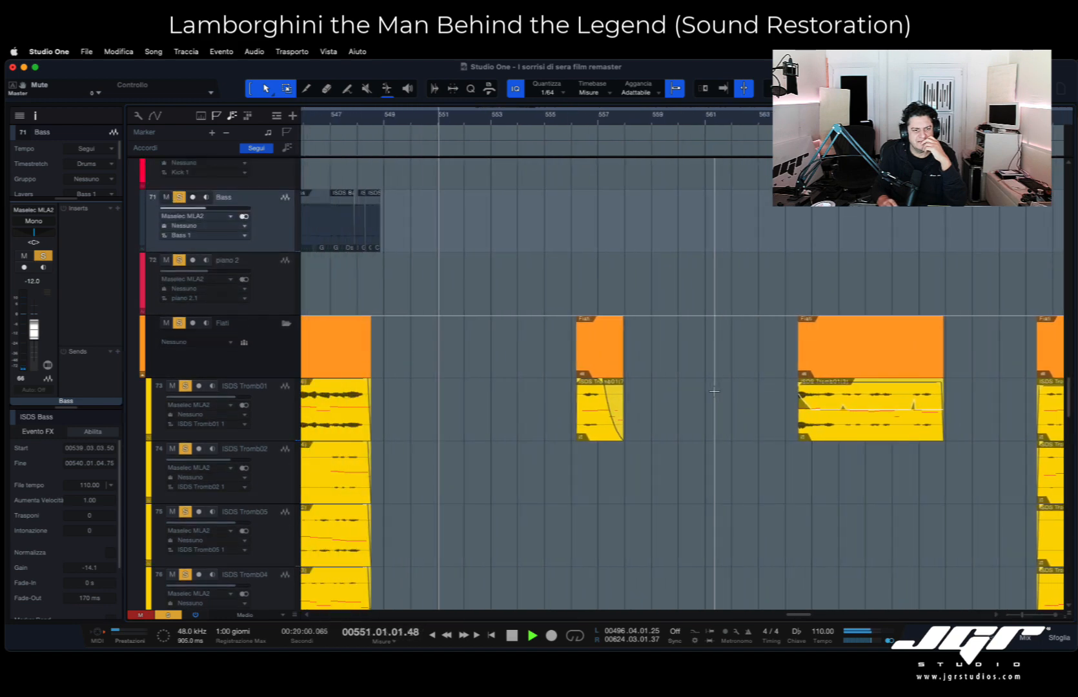
{"action": "scroll", "coordinate": [714, 391], "scroll_direction": "up", "scroll_amount": 10}
{"action": "scroll", "coordinate": [714, 392], "scroll_direction": "up", "scroll_amount": 8}
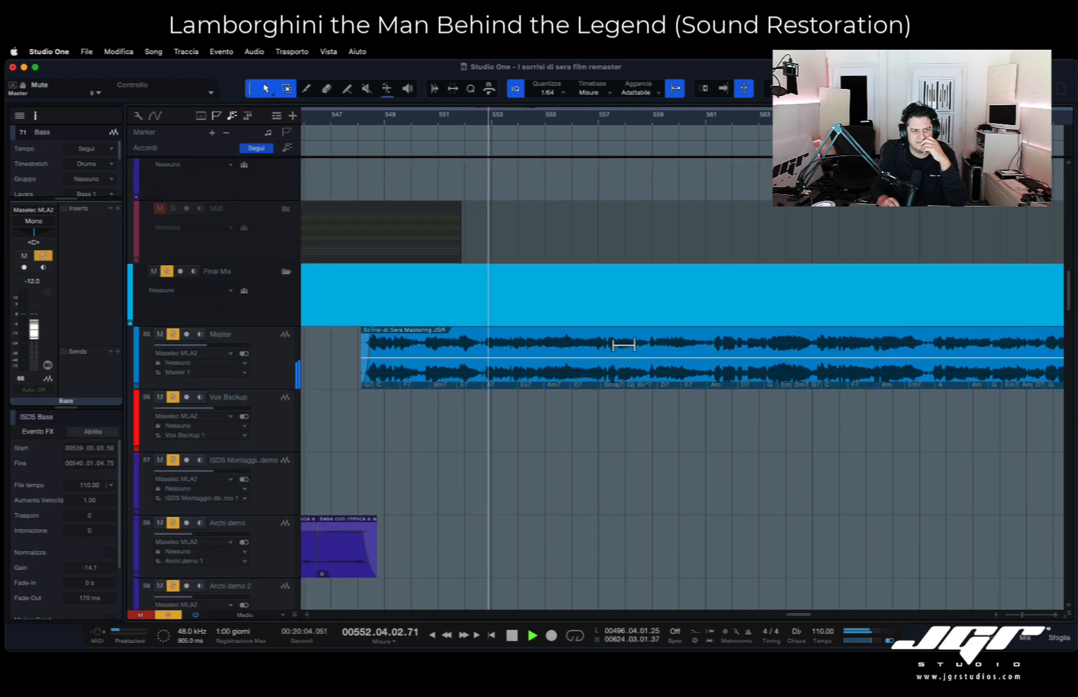
- Examine the instrument tracks down to the ISDS Tromb01 clip around bar 557 as playback passes it
{"action": "scroll", "coordinate": [615, 373], "scroll_direction": "down", "scroll_amount": 15}
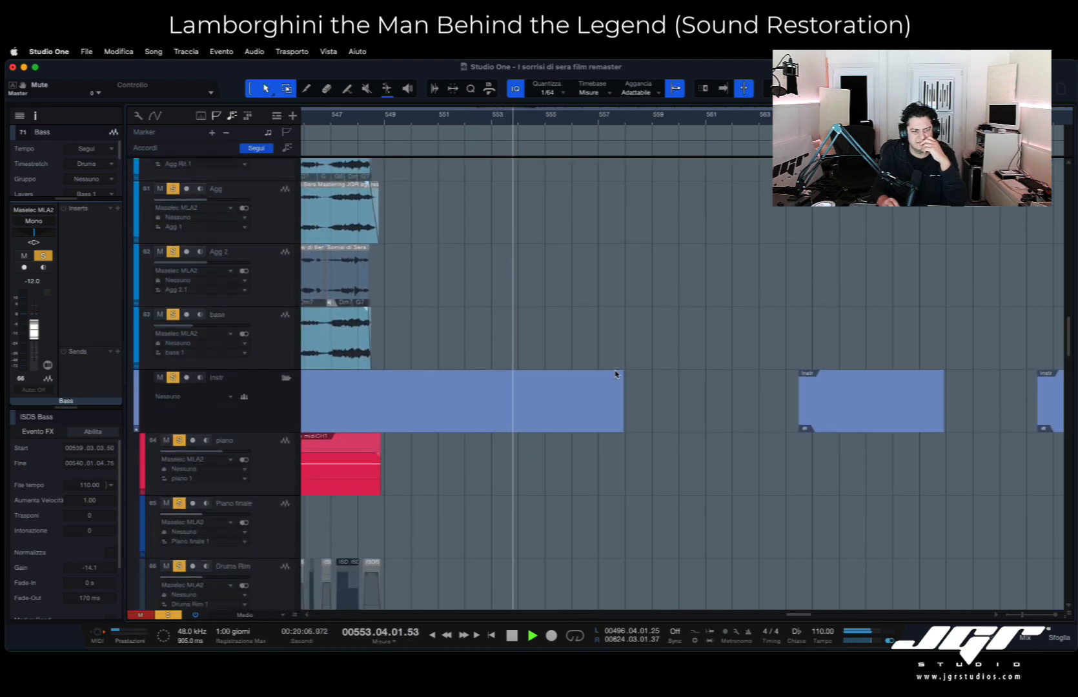
{"action": "scroll", "coordinate": [614, 374], "scroll_direction": "down", "scroll_amount": 5}
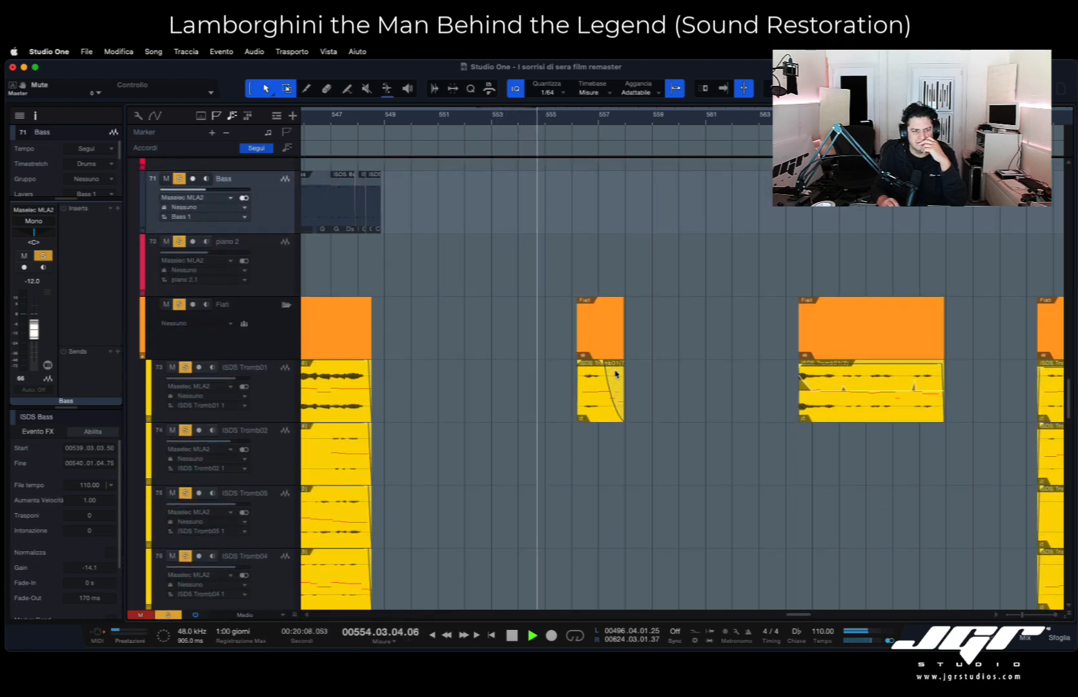
{"action": "scroll", "coordinate": [615, 375], "scroll_direction": "down", "scroll_amount": 1}
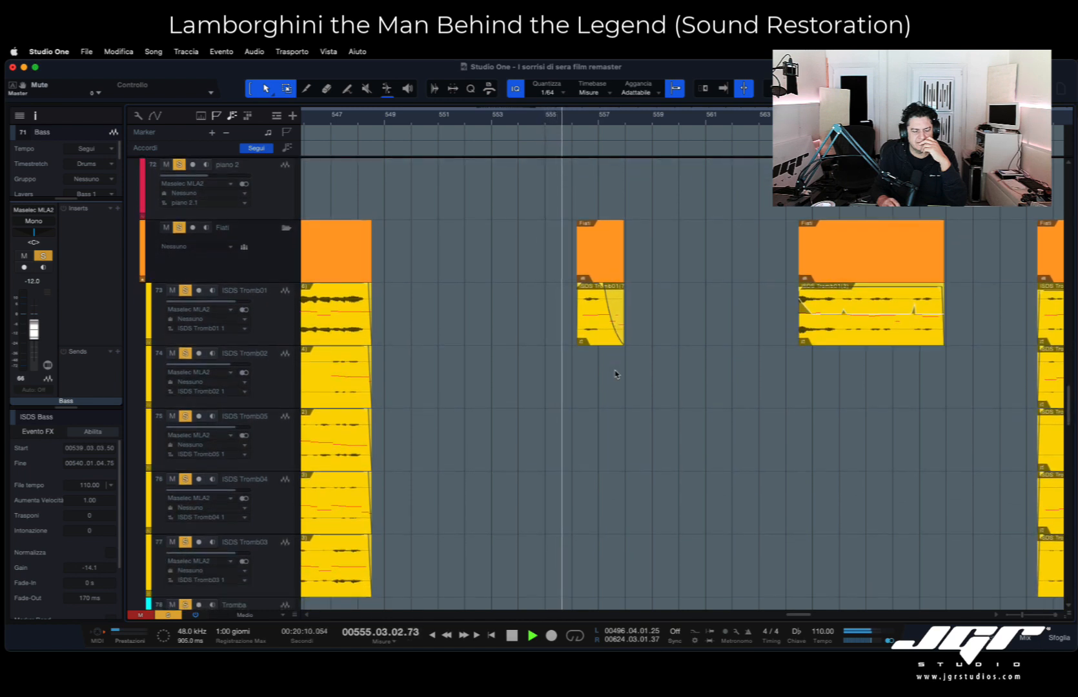
{"action": "scroll", "coordinate": [615, 374], "scroll_direction": "right", "scroll_amount": 2}
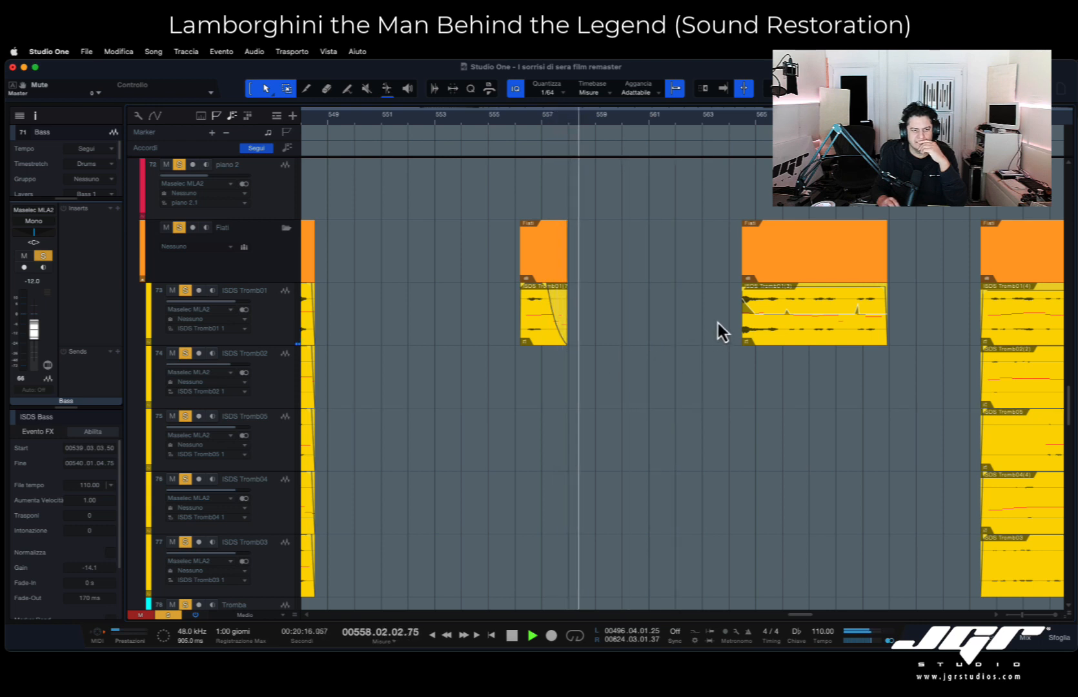
- Jump playback to about bar 564 and look over the trombone, sax and strings tracks
{"action": "left_click", "coordinate": [738, 121]}
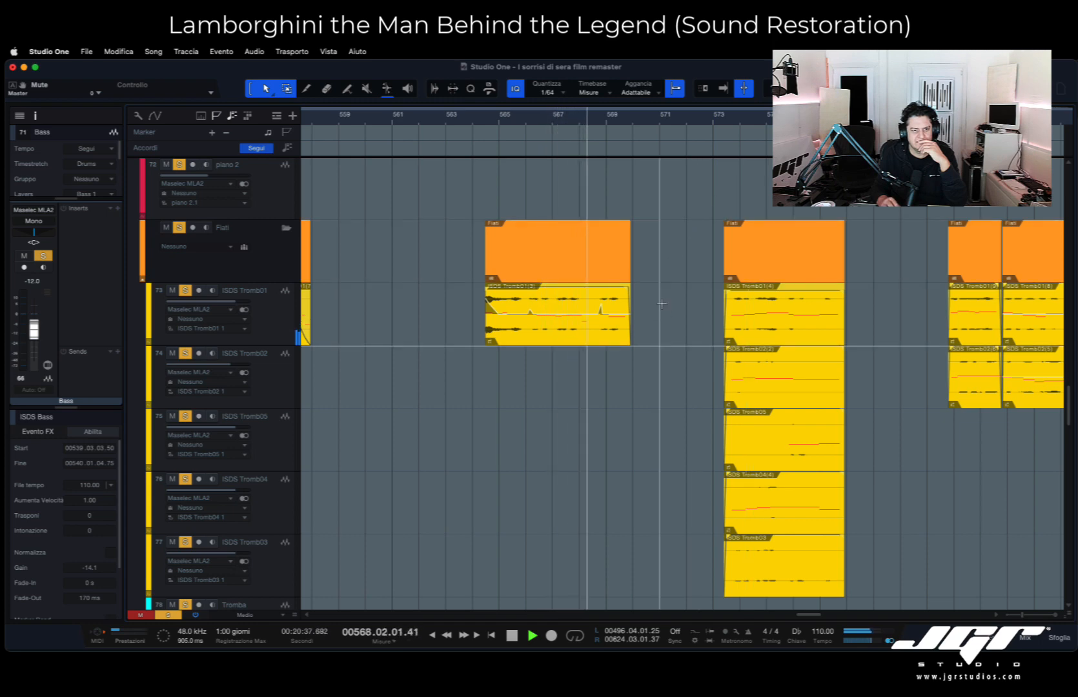
{"action": "scroll", "coordinate": [663, 306], "scroll_direction": "down", "scroll_amount": 3}
{"action": "scroll", "coordinate": [662, 305], "scroll_direction": "up", "scroll_amount": 3}
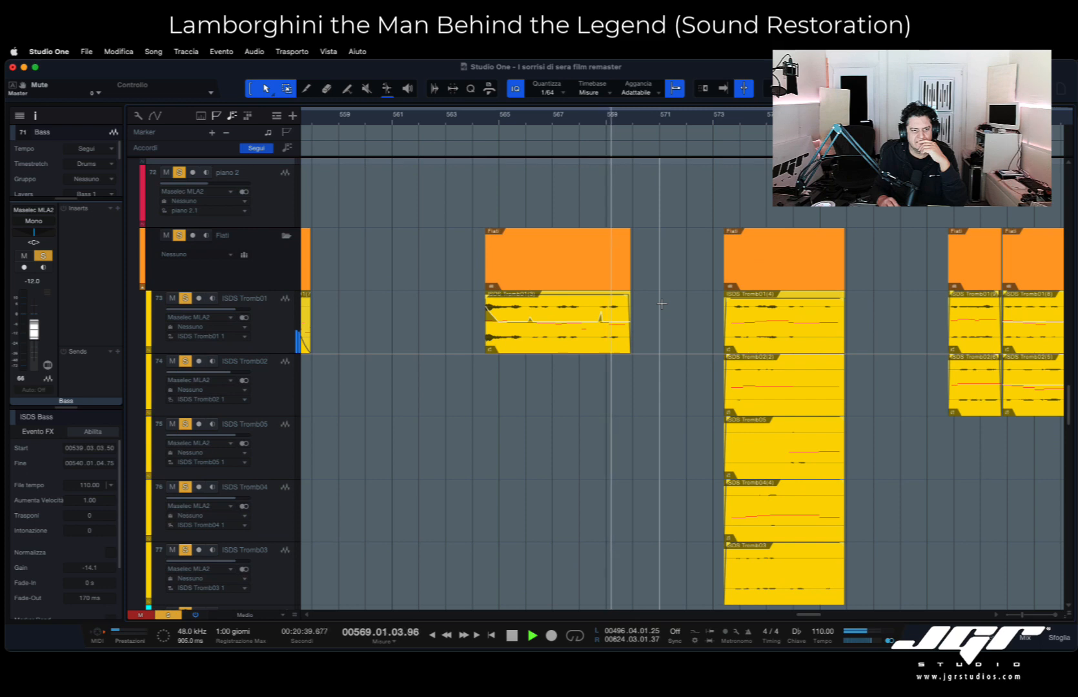
{"action": "scroll", "coordinate": [662, 305], "scroll_direction": "down", "scroll_amount": 10}
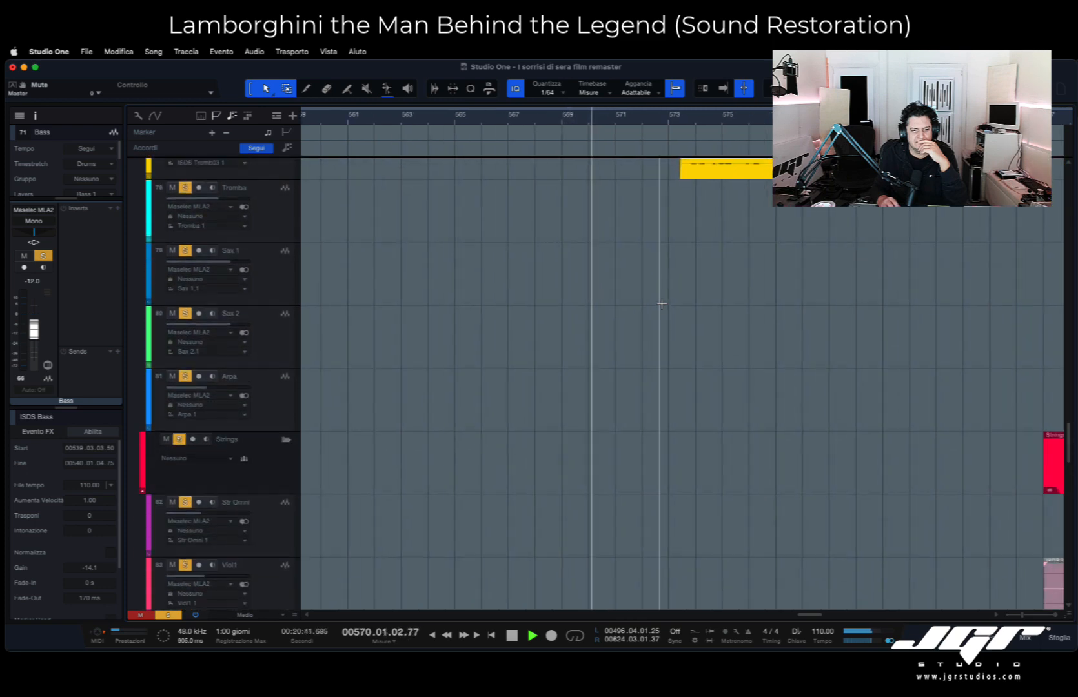
{"action": "scroll", "coordinate": [661, 304], "scroll_direction": "up", "scroll_amount": 10}
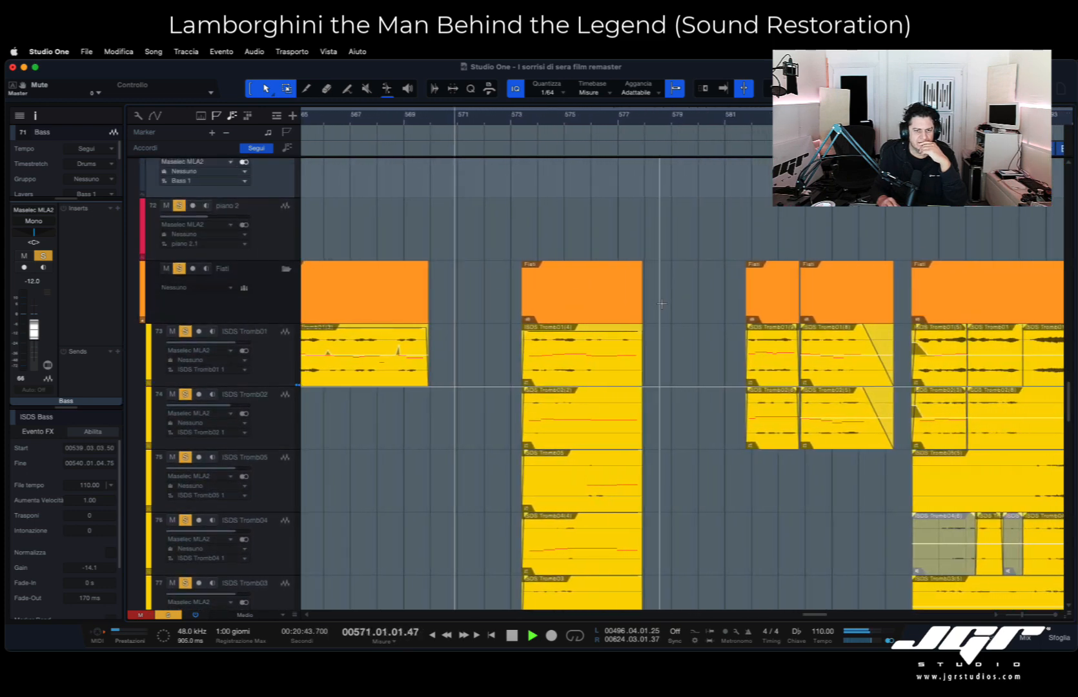
- Follow the five ISDS Tromb clips starting at bar 573 and widen the view to the surrounding sections
{"action": "scroll", "coordinate": [662, 304], "scroll_direction": "down", "scroll_amount": 3}
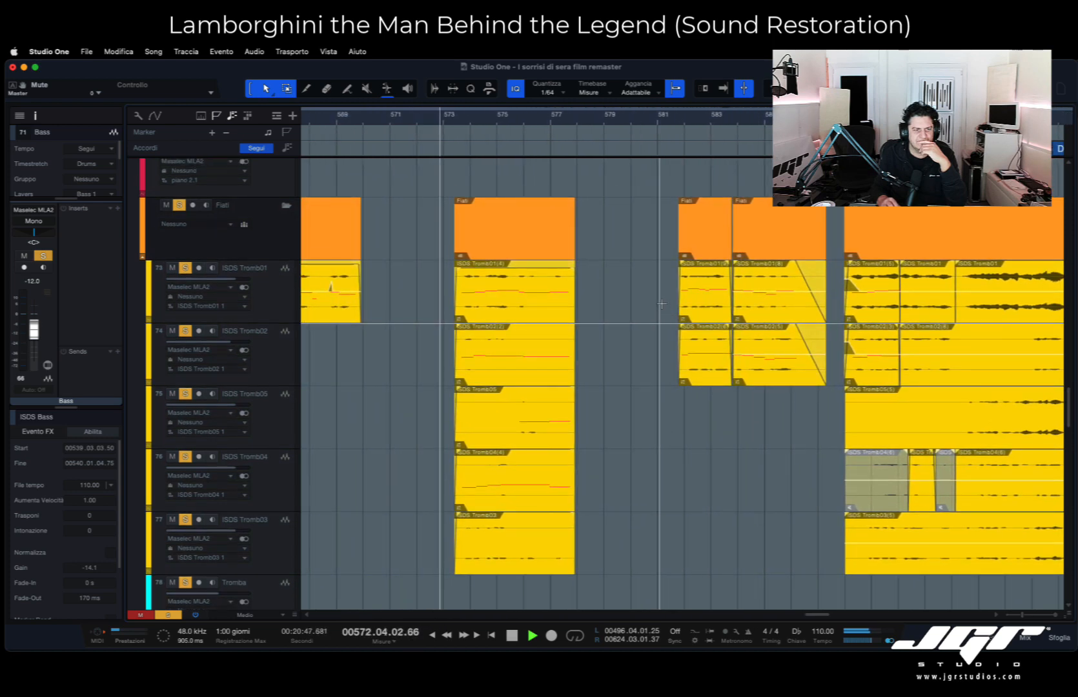
{"action": "scroll", "coordinate": [662, 304], "scroll_direction": "up", "scroll_amount": 7}
{"action": "scroll", "coordinate": [662, 304], "scroll_direction": "down", "scroll_amount": 5}
{"action": "scroll", "coordinate": [662, 304], "scroll_direction": "down", "scroll_amount": 2}
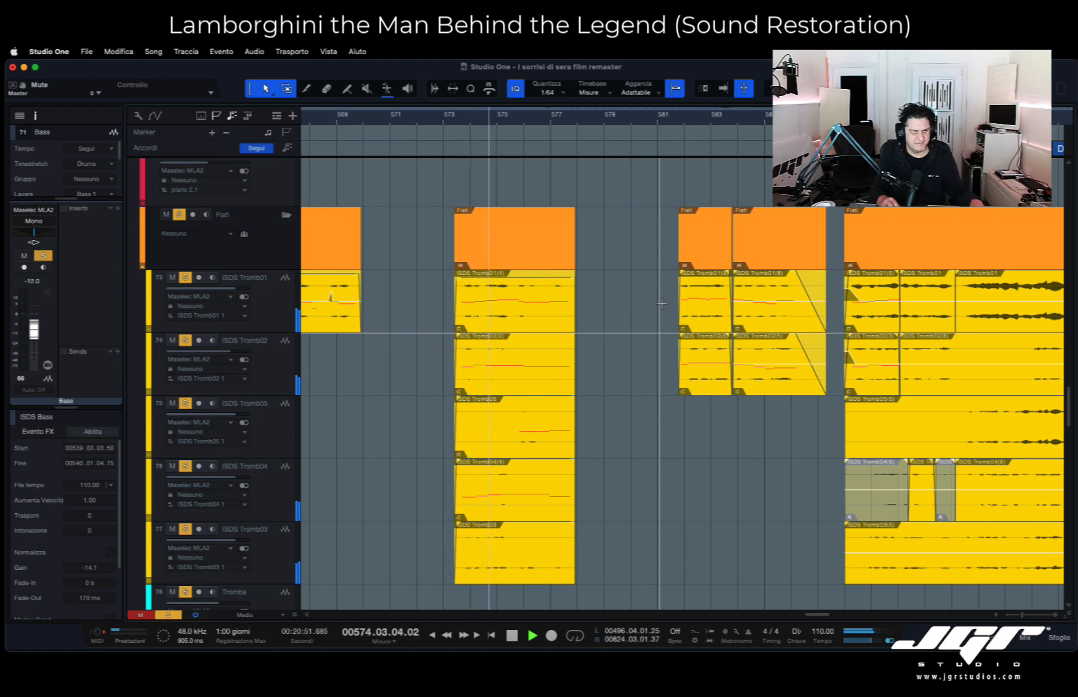
{"action": "scroll", "coordinate": [632, 304], "scroll_direction": "down", "scroll_amount": 5}
{"action": "scroll", "coordinate": [632, 302], "scroll_direction": "up", "scroll_amount": 4}
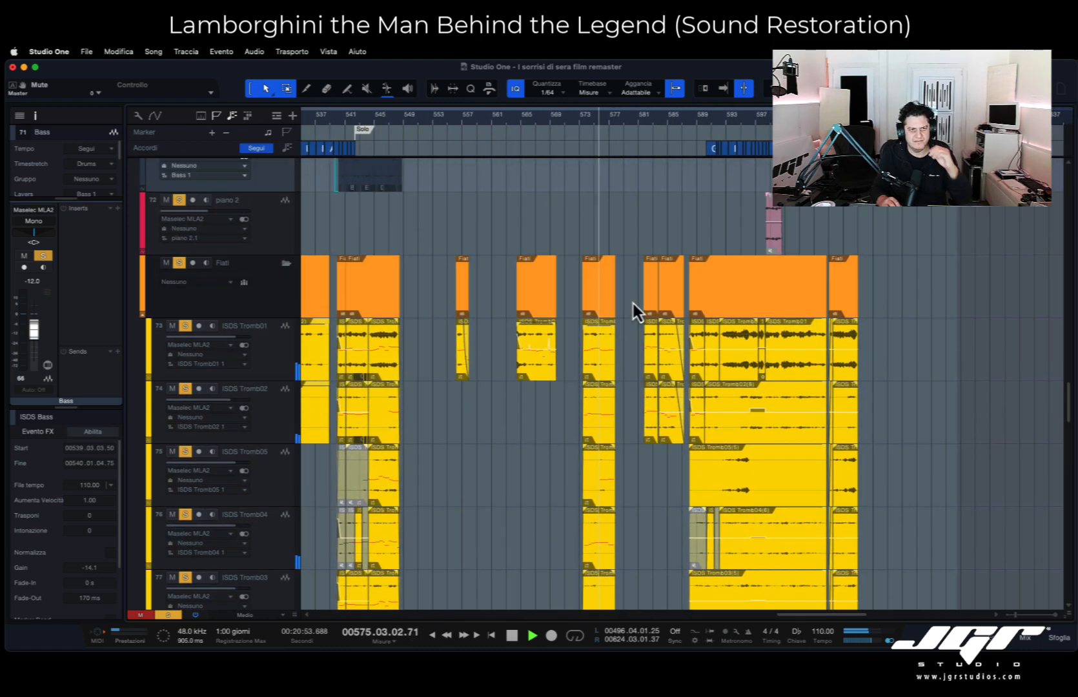
- Look over the bass, drums, piano, Agg and Archi demo tracks up to the Master track during playback
{"action": "scroll", "coordinate": [634, 302], "scroll_direction": "up", "scroll_amount": 8}
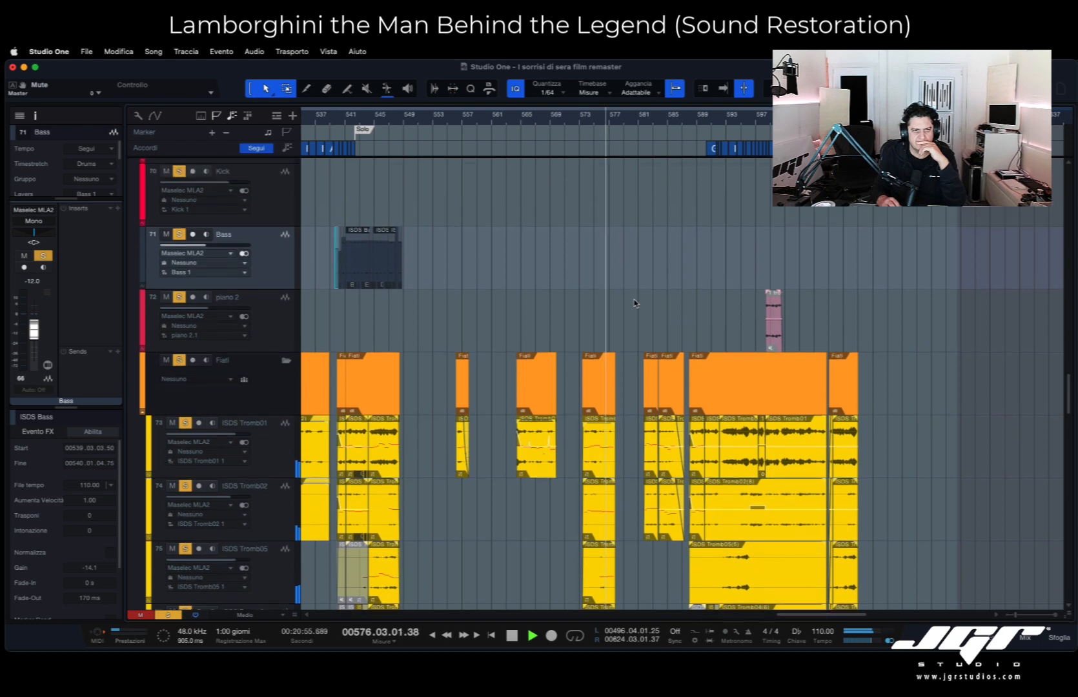
{"action": "scroll", "coordinate": [634, 302], "scroll_direction": "up", "scroll_amount": 8}
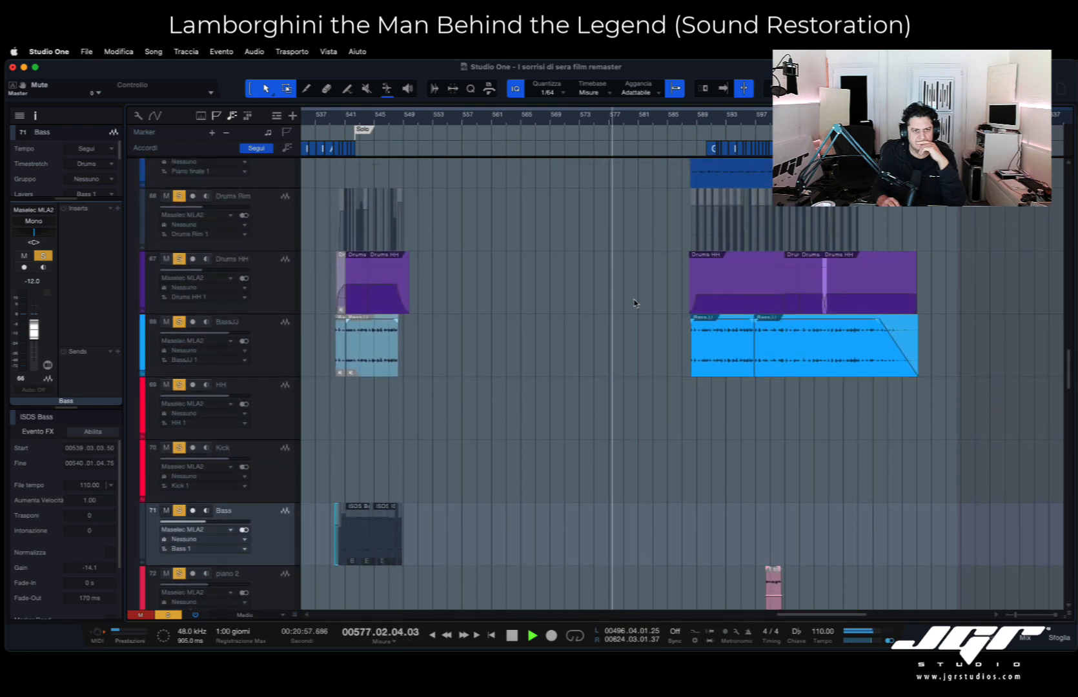
{"action": "scroll", "coordinate": [634, 302], "scroll_direction": "up", "scroll_amount": 12}
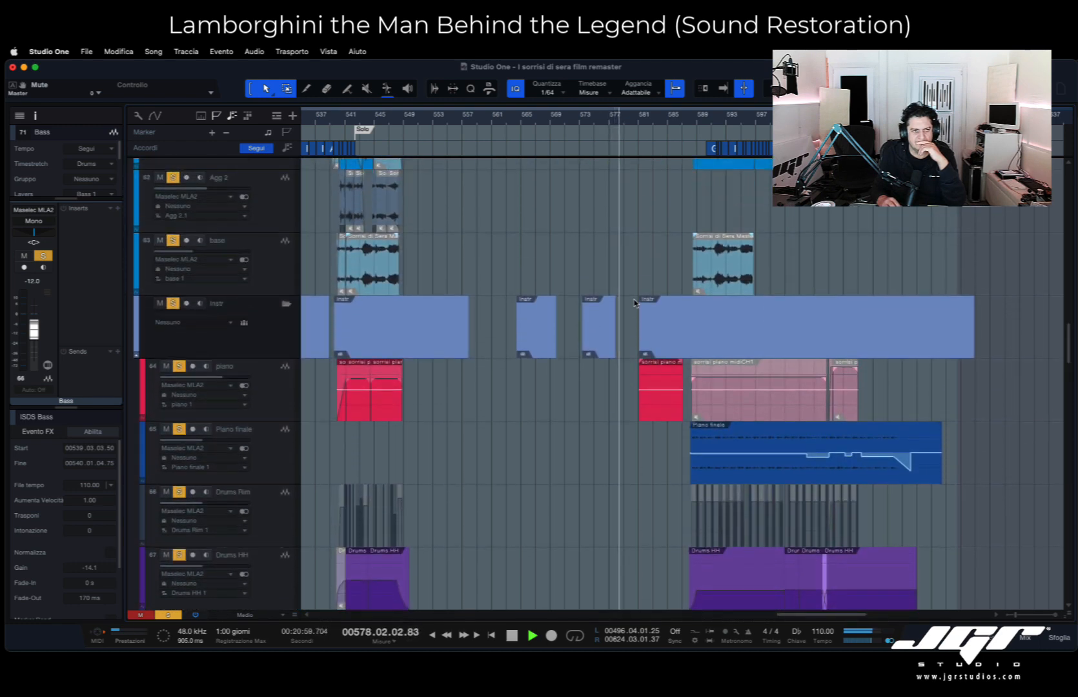
{"action": "scroll", "coordinate": [634, 302], "scroll_direction": "up", "scroll_amount": 5}
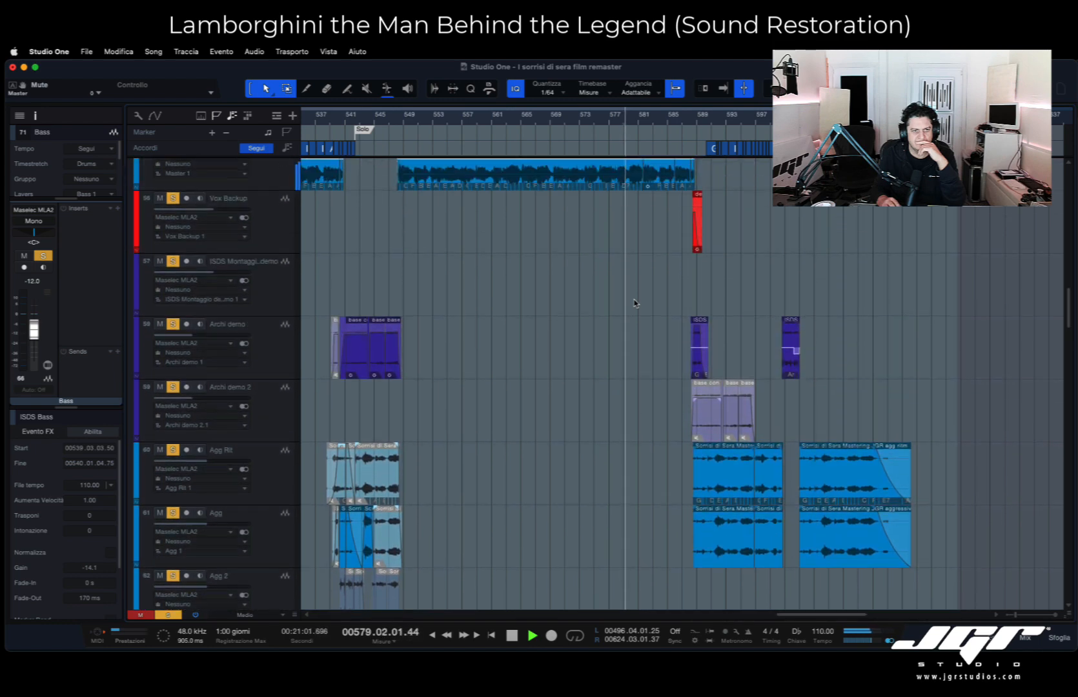
{"action": "scroll", "coordinate": [634, 302], "scroll_direction": "down", "scroll_amount": 2}
{"action": "scroll", "coordinate": [635, 302], "scroll_direction": "right", "scroll_amount": 3}
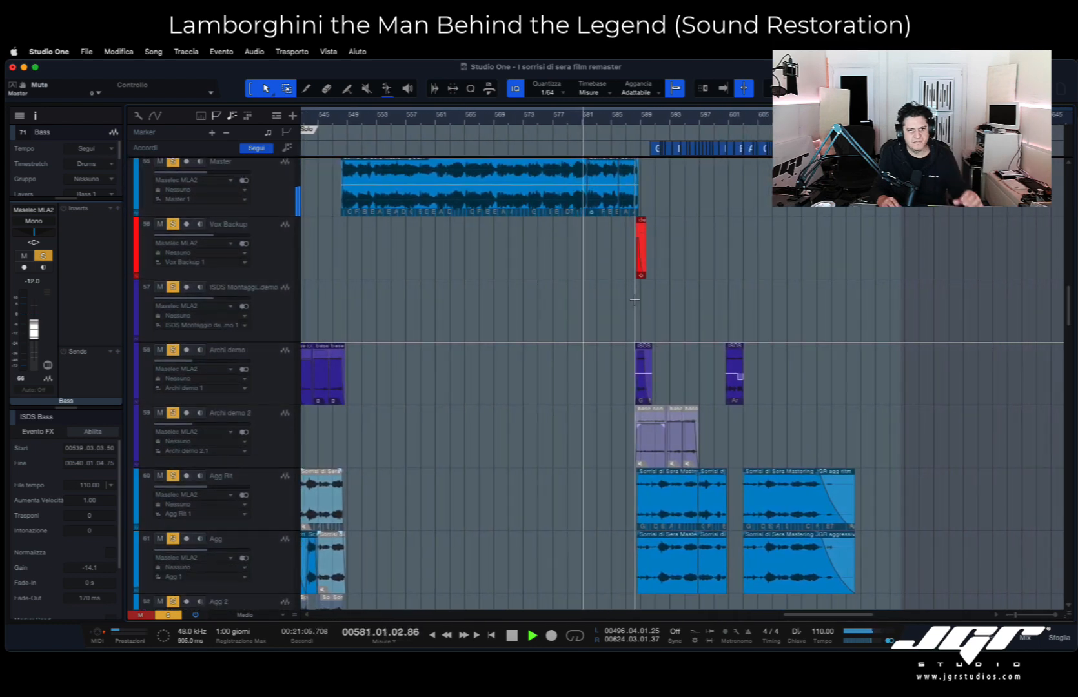
- Play from bar 585 and examine the Vox Backup, Archi demo, Agg Rit, Agg and base clips
{"action": "left_click", "coordinate": [610, 117]}
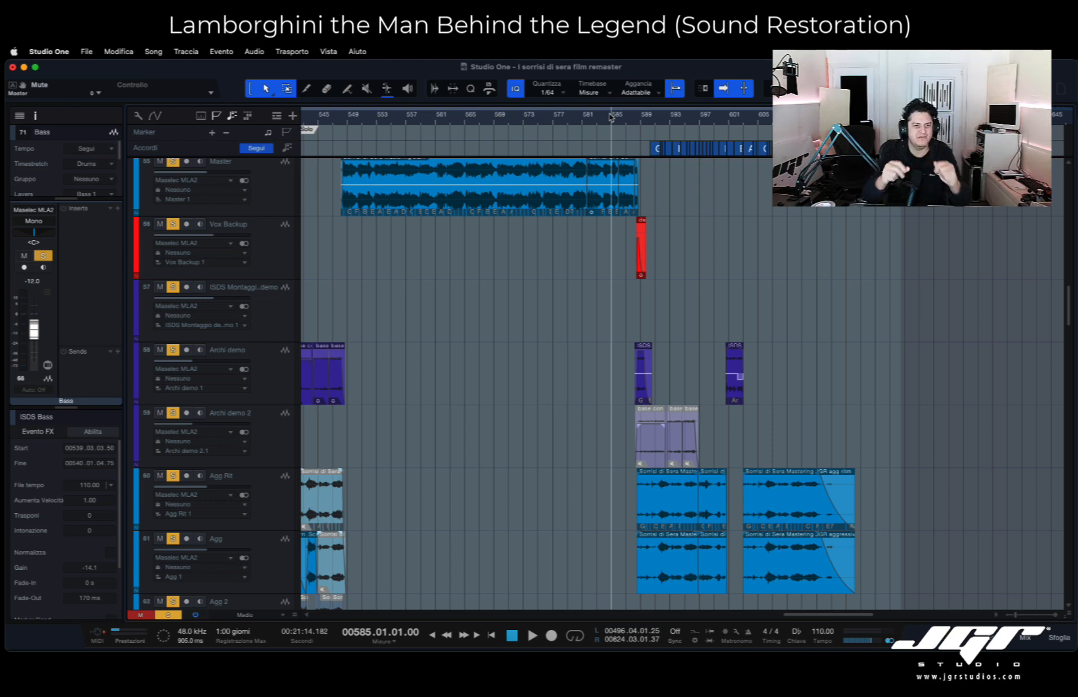
{"action": "key", "text": "space"}
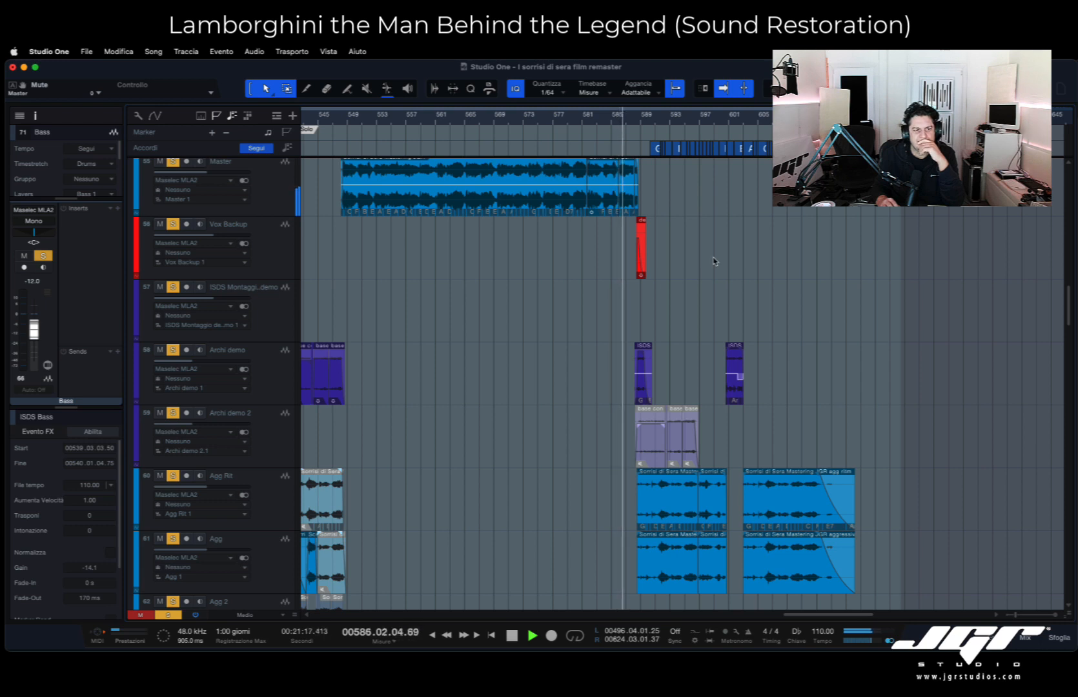
{"action": "scroll", "coordinate": [714, 260], "scroll_direction": "down", "scroll_amount": 1}
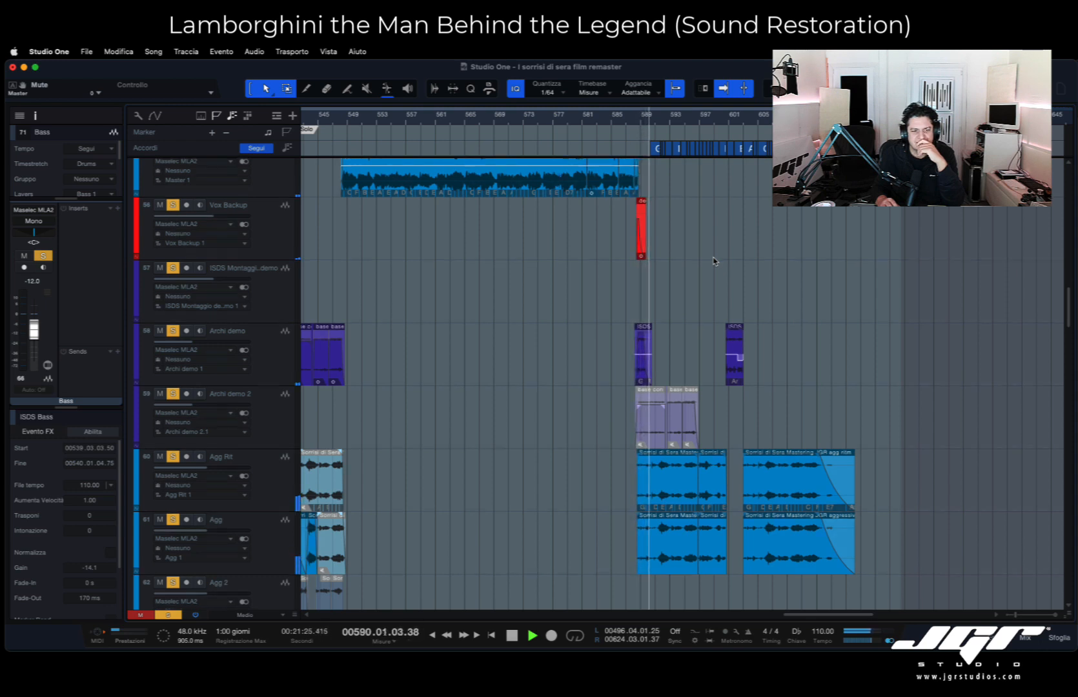
{"action": "scroll", "coordinate": [713, 261], "scroll_direction": "down", "scroll_amount": 1}
{"action": "scroll", "coordinate": [713, 261], "scroll_direction": "down", "scroll_amount": 4}
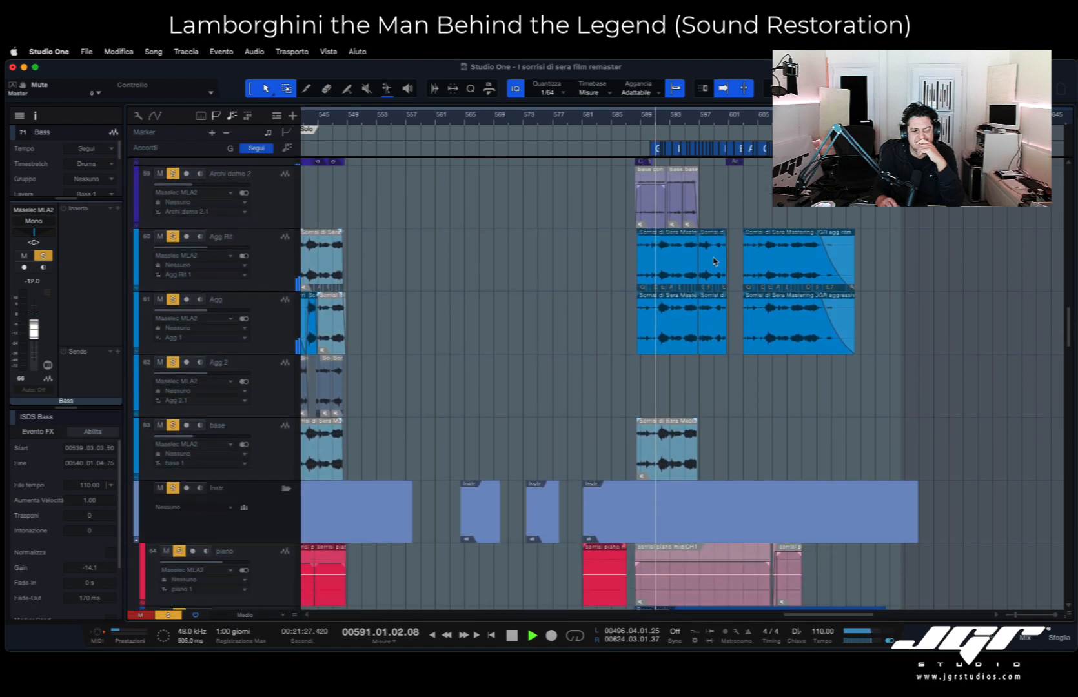
- Examine the Piano finale, Drums Rim, Drums HH and BassJJ clips of the closing section during playback
{"action": "scroll", "coordinate": [714, 261], "scroll_direction": "down", "scroll_amount": 5}
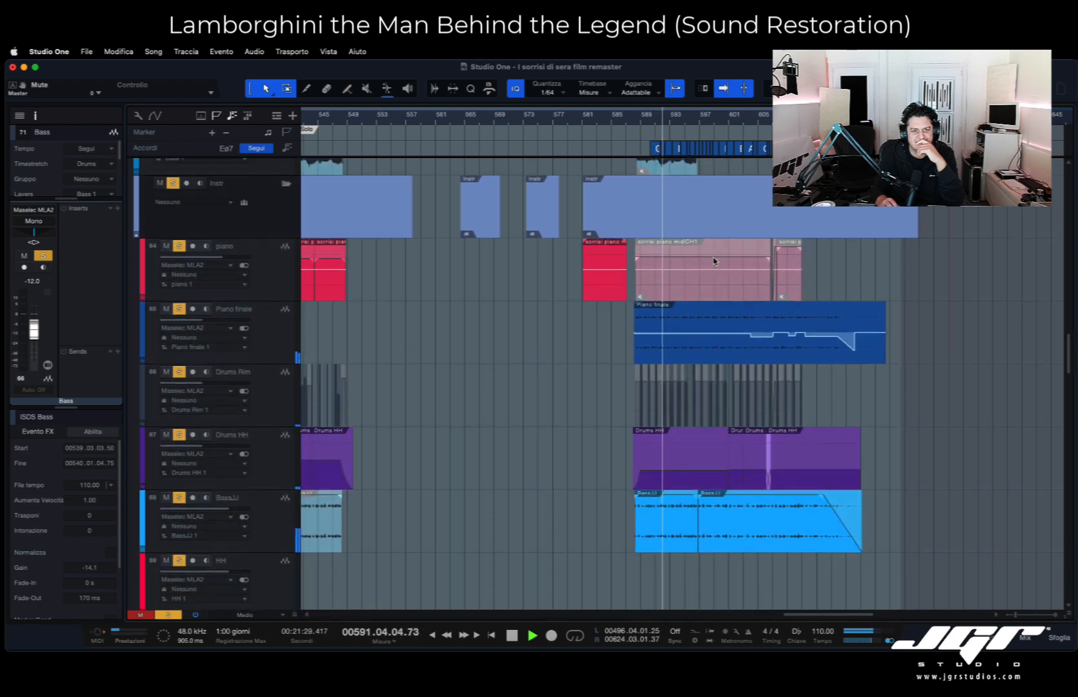
{"action": "scroll", "coordinate": [714, 261], "scroll_direction": "down", "scroll_amount": 1}
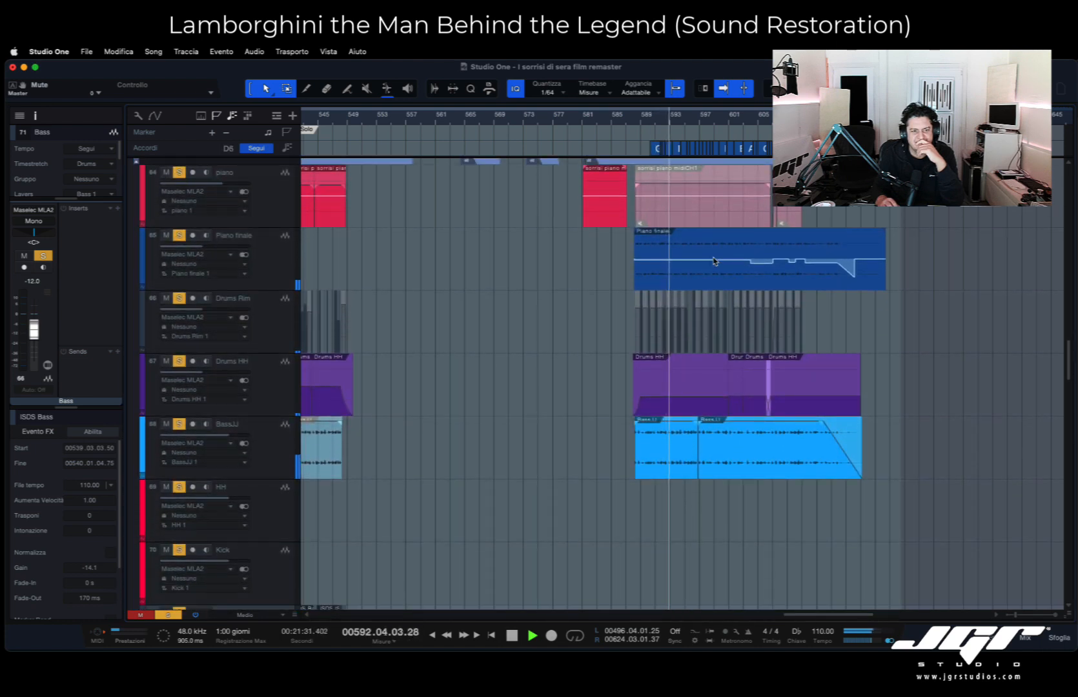
{"action": "scroll", "coordinate": [714, 261], "scroll_direction": "down", "scroll_amount": 1}
{"action": "scroll", "coordinate": [714, 261], "scroll_direction": "down", "scroll_amount": 5}
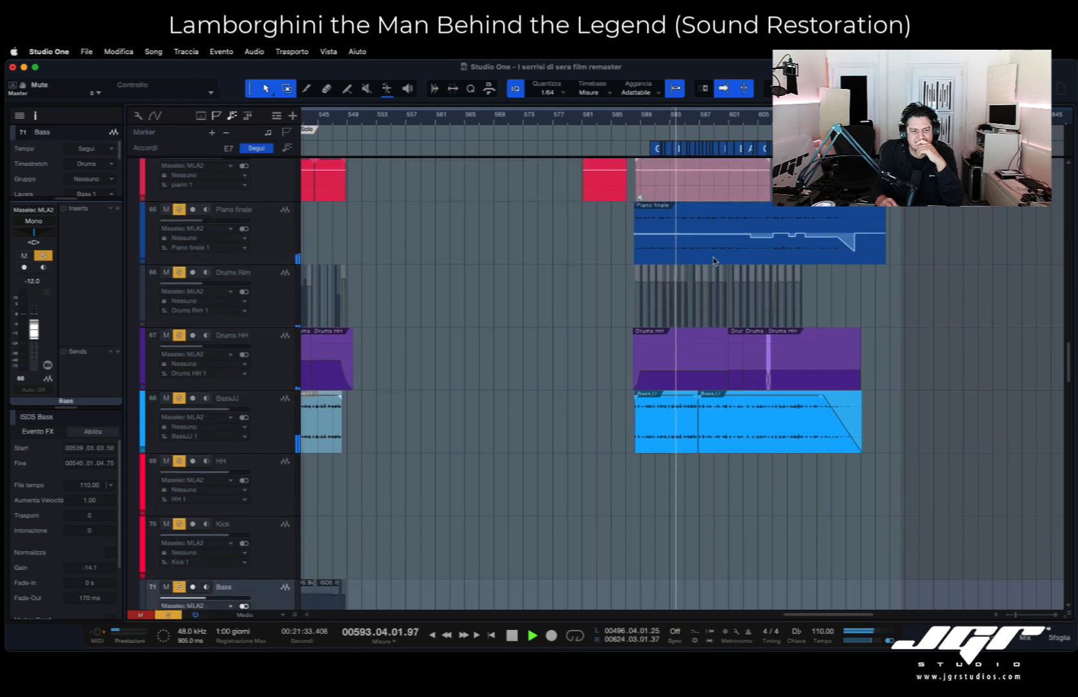
- Look over the final section's ISDS Tromb, Strings and piano 2 clips while playback continues to bar 600
{"action": "scroll", "coordinate": [713, 261], "scroll_direction": "down", "scroll_amount": 12}
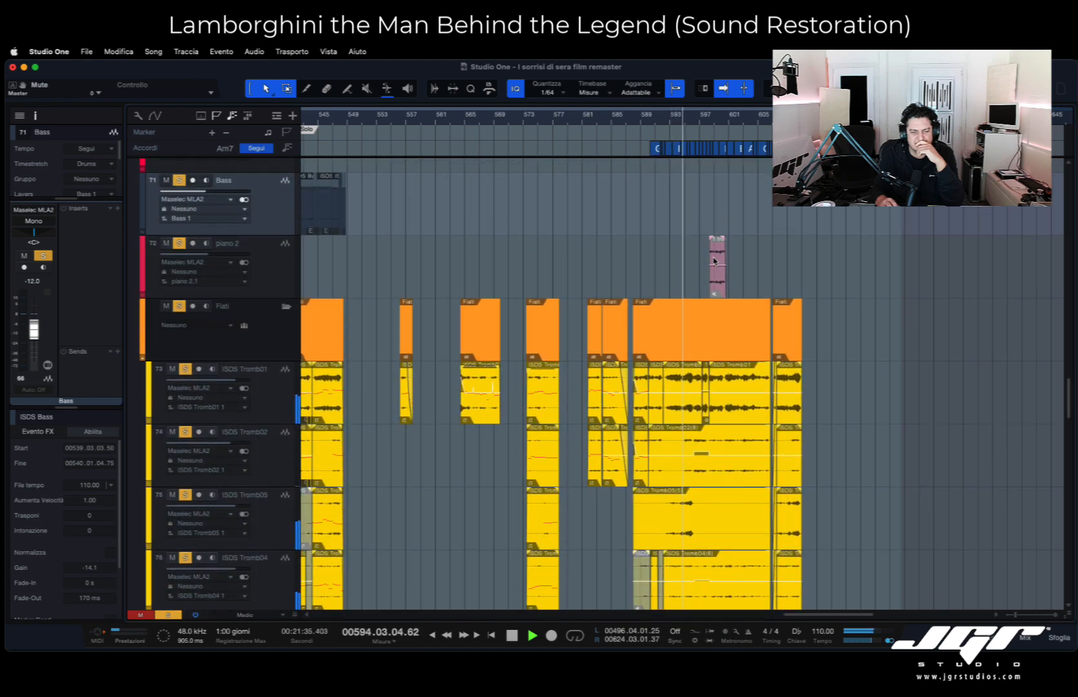
{"action": "scroll", "coordinate": [714, 261], "scroll_direction": "down", "scroll_amount": 10}
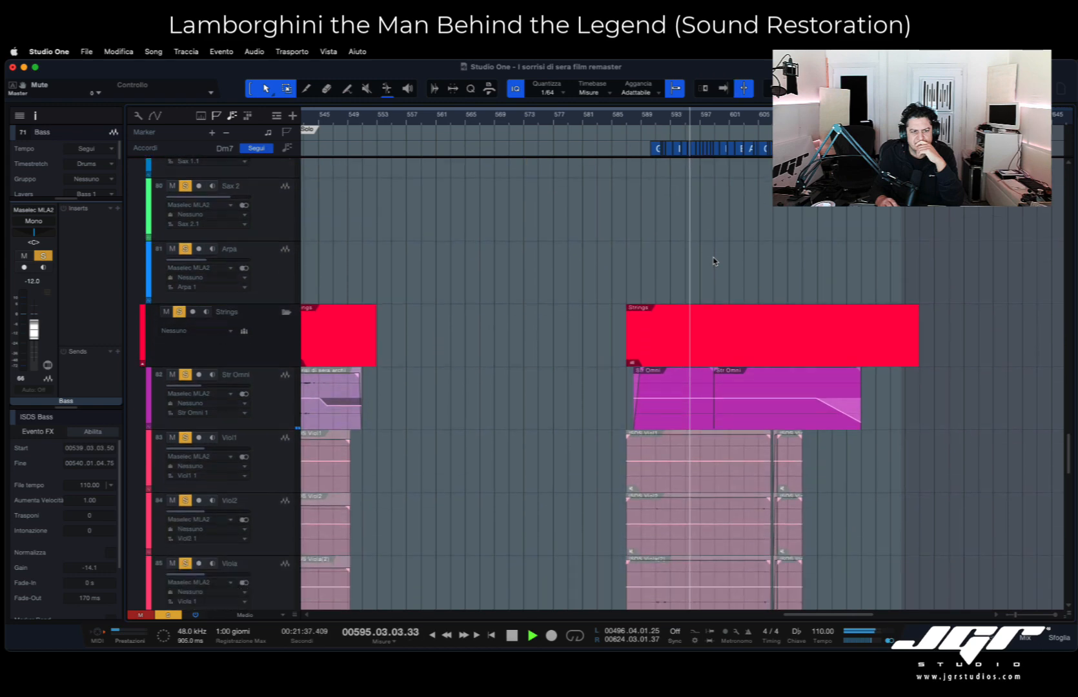
{"action": "scroll", "coordinate": [713, 261], "scroll_direction": "up", "scroll_amount": 5}
{"action": "scroll", "coordinate": [714, 261], "scroll_direction": "up", "scroll_amount": 15}
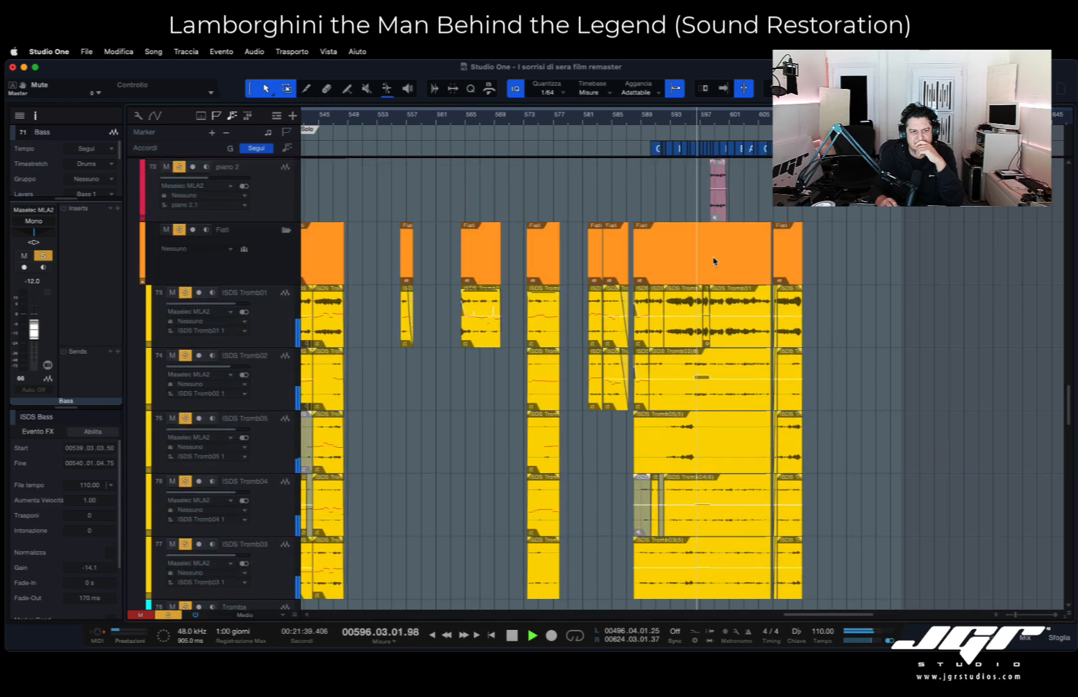
{"action": "scroll", "coordinate": [714, 261], "scroll_direction": "right", "scroll_amount": 3}
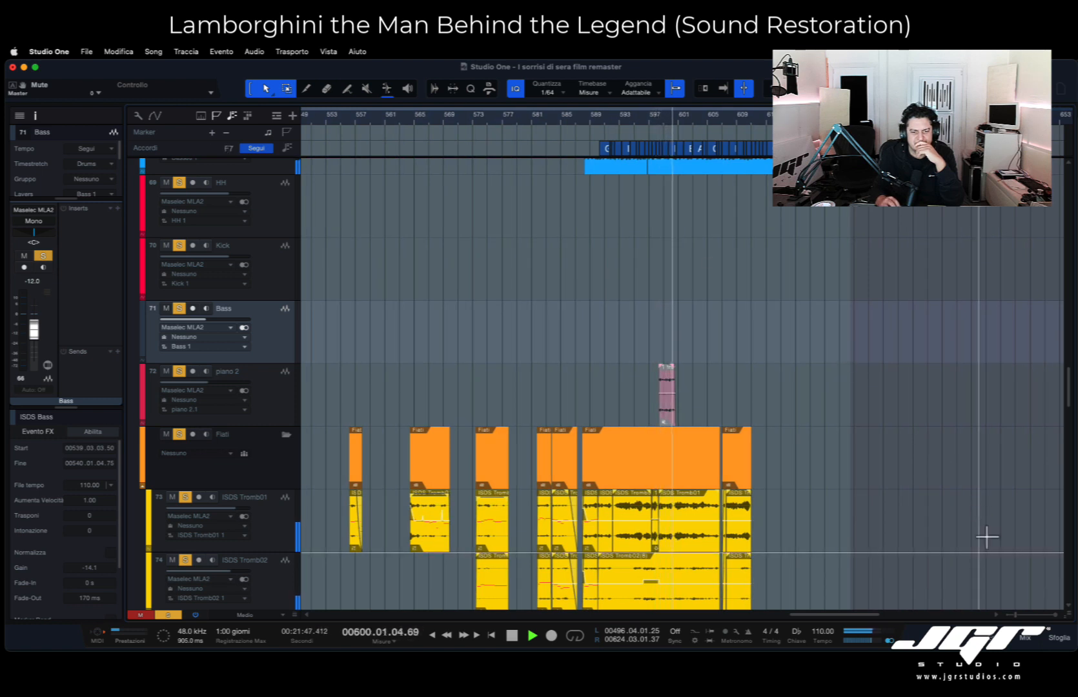
- Show the mixing console to review the channel levels during playback, hide it again, and stop playback
{"action": "left_click", "coordinate": [1026, 638]}
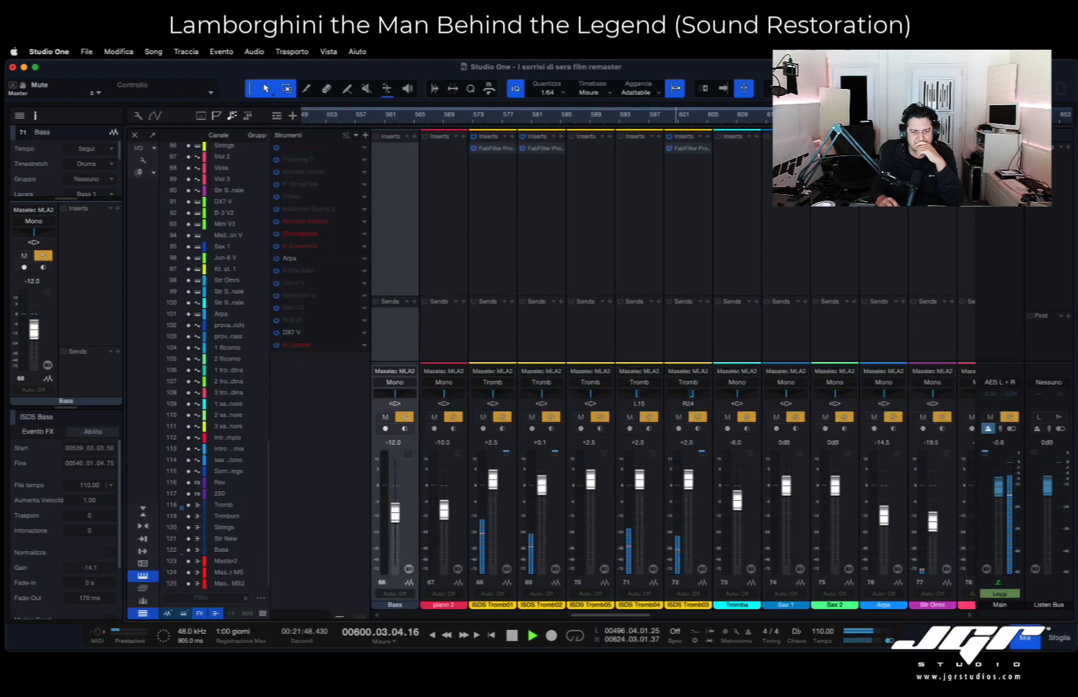
{"action": "left_click", "coordinate": [1031, 639]}
{"action": "key", "text": "space"}
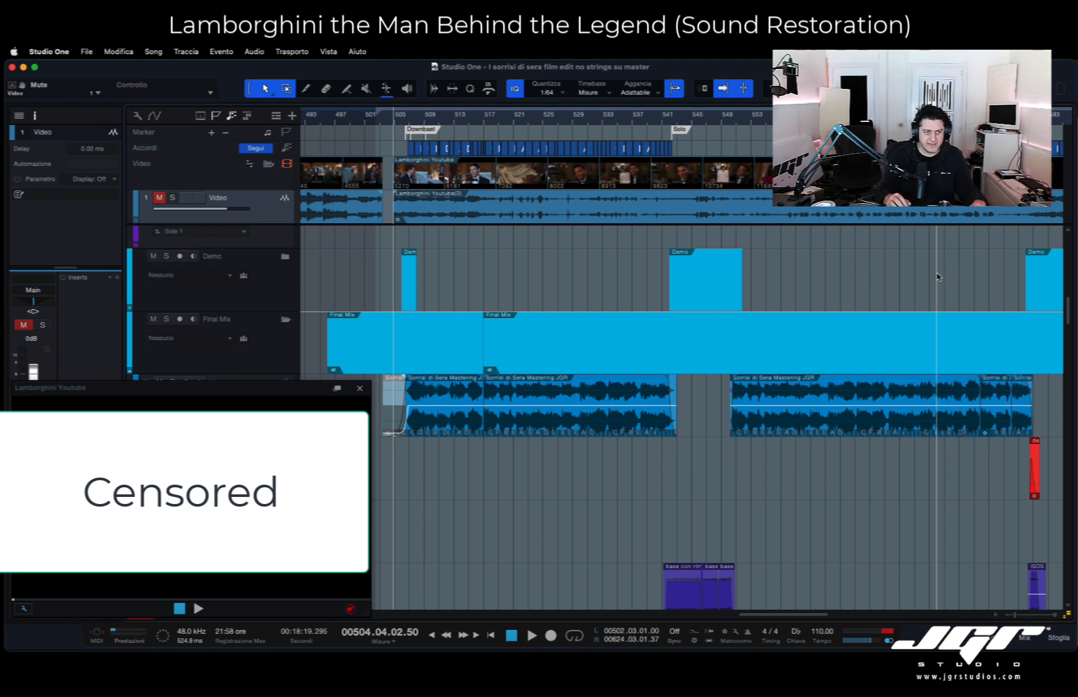
- Play the film edit from bar 504 and examine the Archi demo and ISDS Tromb clips further down the arrangement
{"action": "key", "text": "space"}
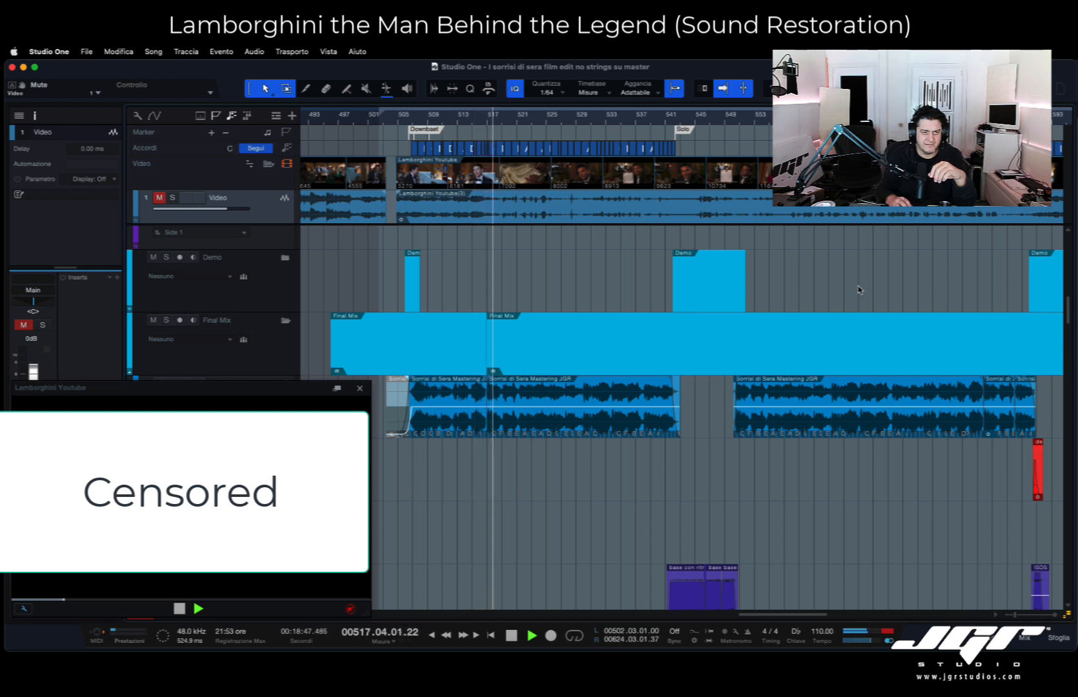
{"action": "scroll", "coordinate": [802, 320], "scroll_direction": "down", "scroll_amount": 5}
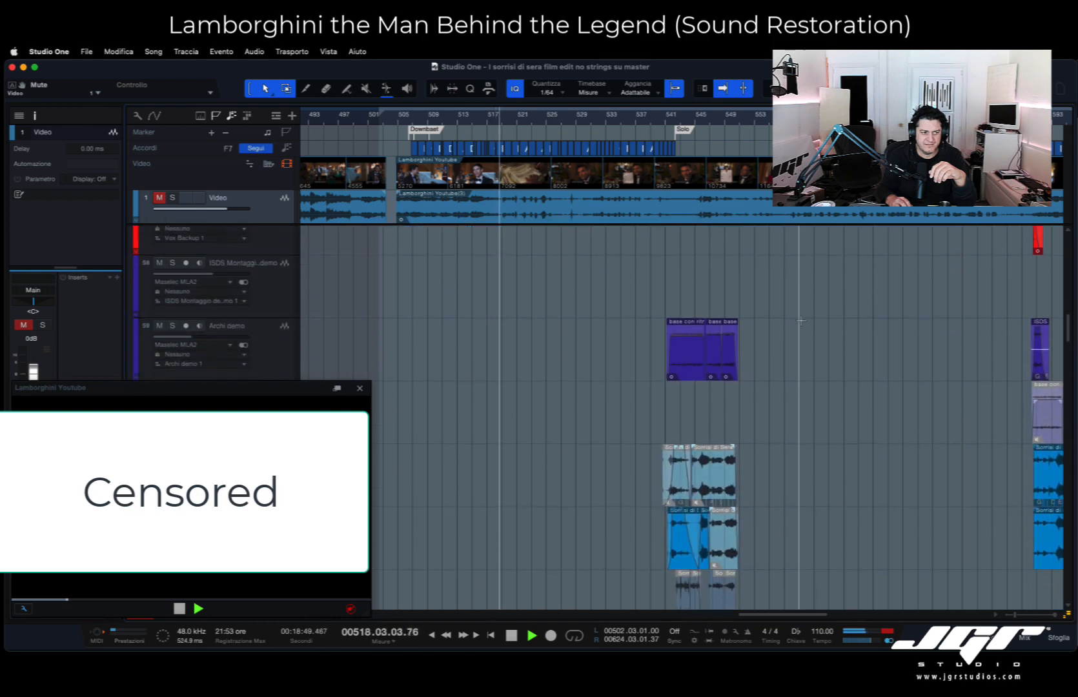
{"action": "scroll", "coordinate": [801, 321], "scroll_direction": "down", "scroll_amount": 10}
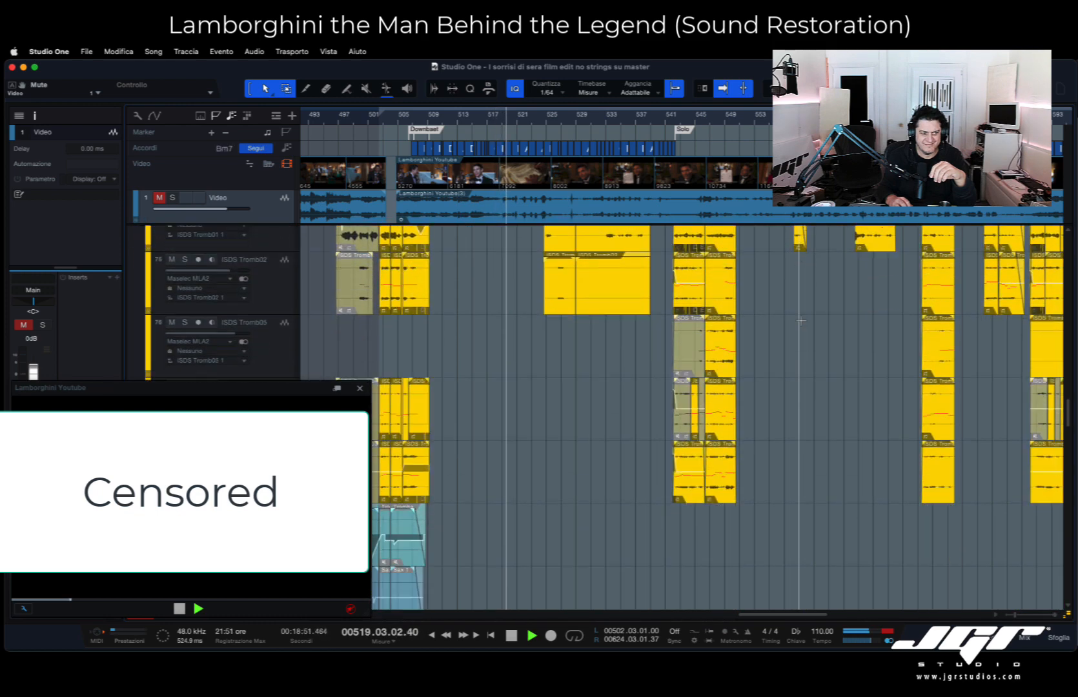
{"action": "scroll", "coordinate": [801, 320], "scroll_direction": "down", "scroll_amount": 5}
{"action": "scroll", "coordinate": [801, 321], "scroll_direction": "up", "scroll_amount": 5}
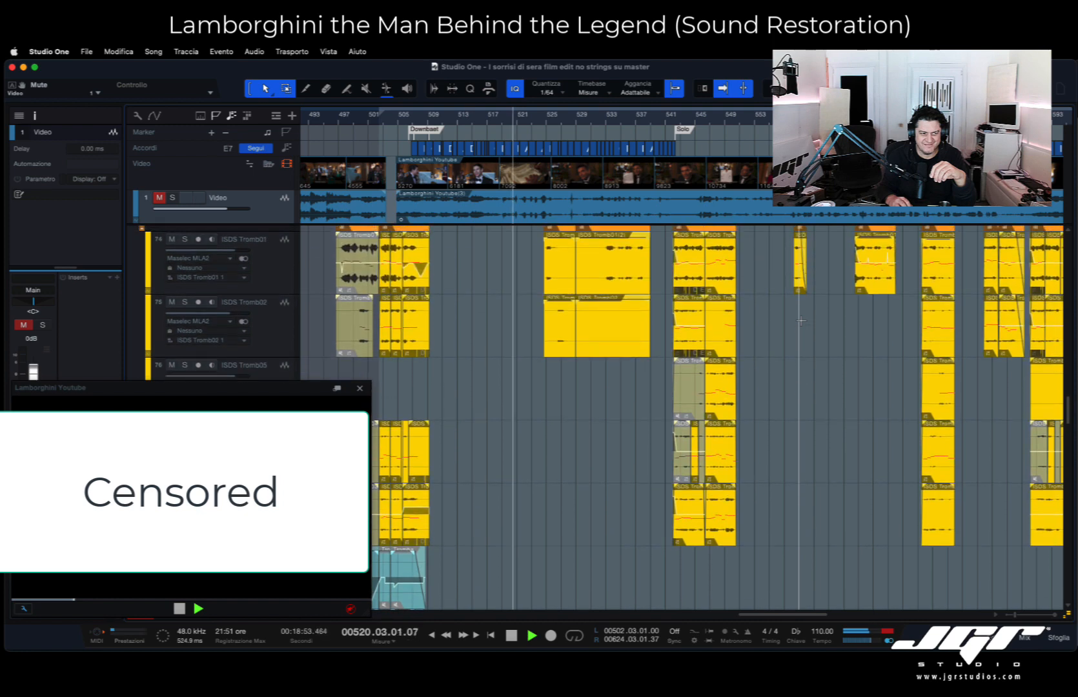
{"action": "scroll", "coordinate": [801, 321], "scroll_direction": "down", "scroll_amount": 1}
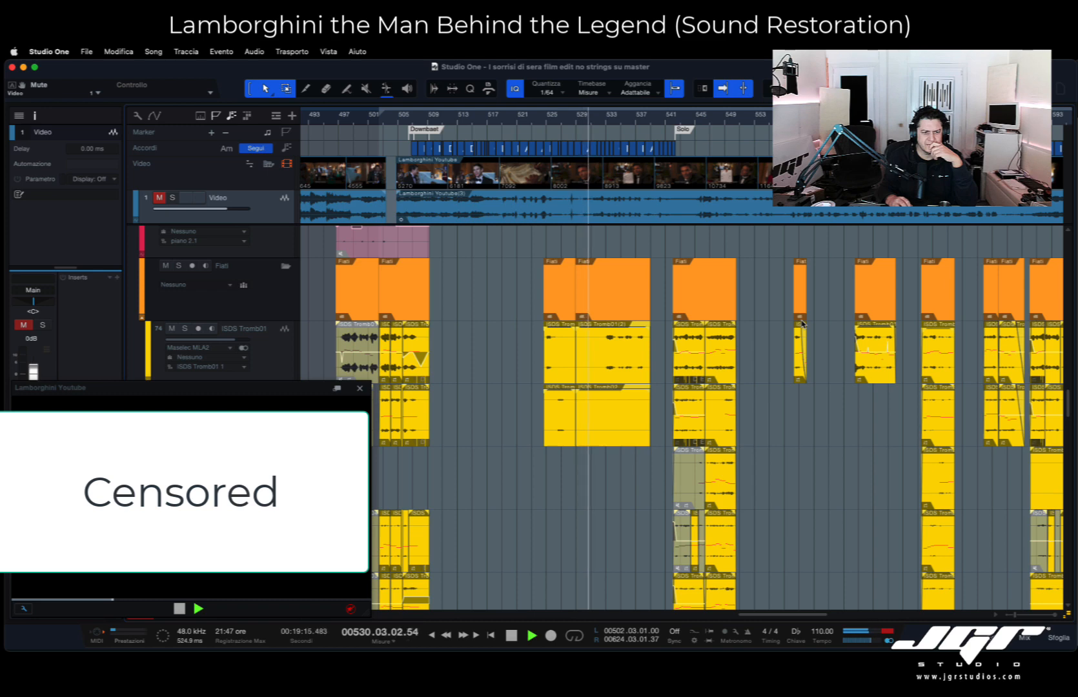
- Look over the Fiati, Tromba, Sax, Strings, Midi New and Demo new fiati NO tracks during playback
{"action": "scroll", "coordinate": [802, 323], "scroll_direction": "down", "scroll_amount": 3}
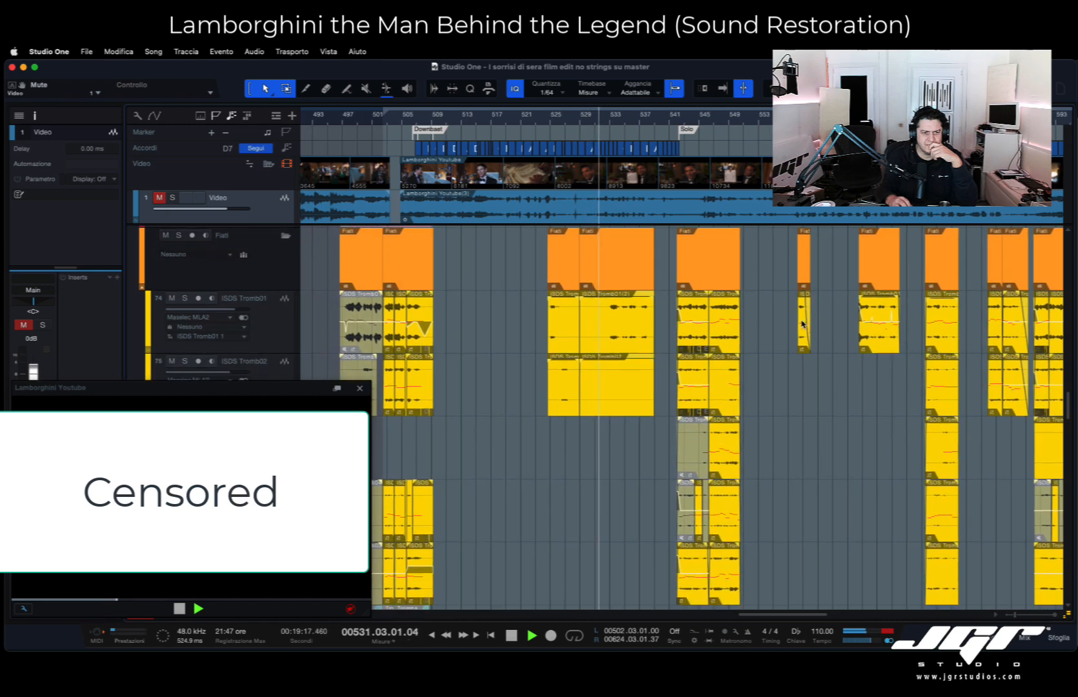
{"action": "scroll", "coordinate": [802, 323], "scroll_direction": "down", "scroll_amount": 5}
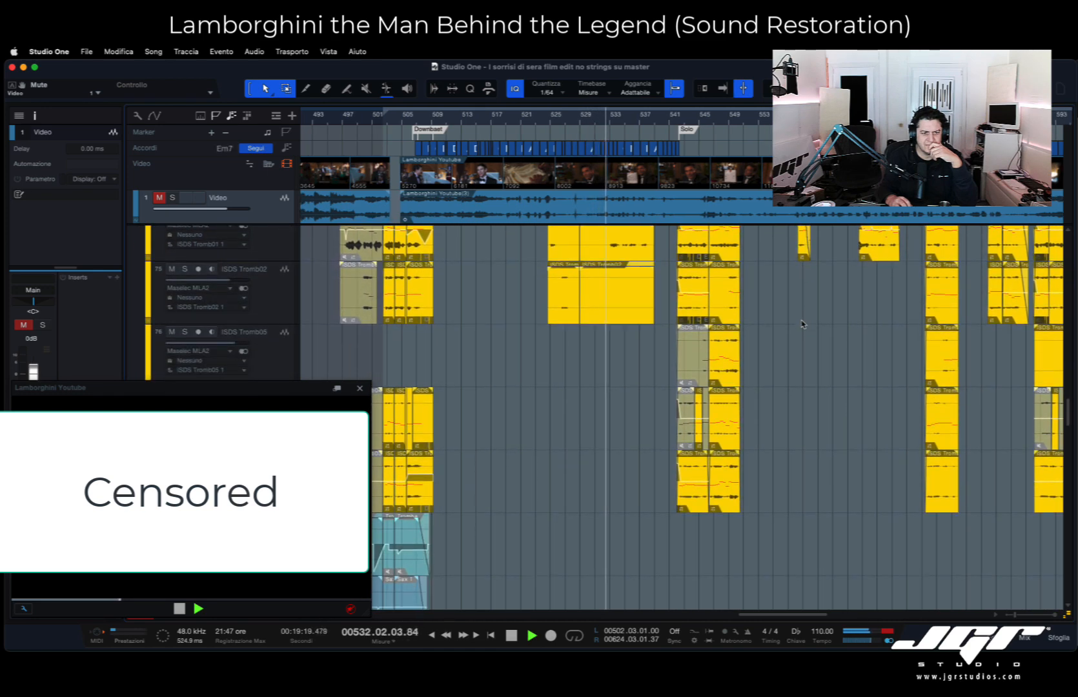
{"action": "scroll", "coordinate": [803, 324], "scroll_direction": "down", "scroll_amount": 3}
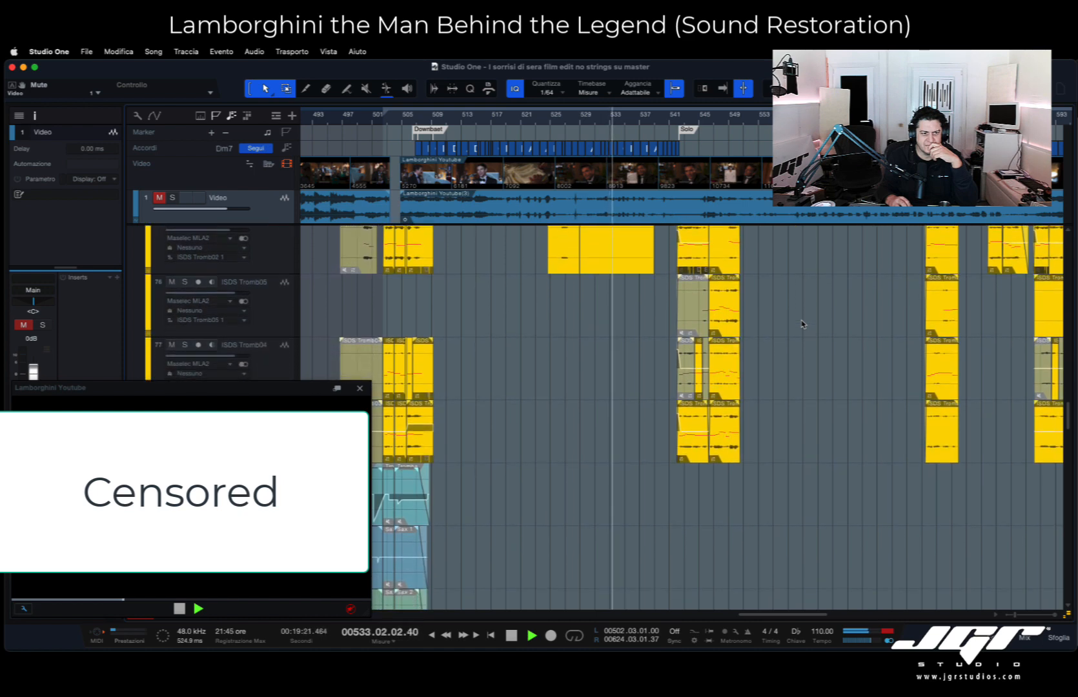
{"action": "scroll", "coordinate": [802, 324], "scroll_direction": "down", "scroll_amount": 13}
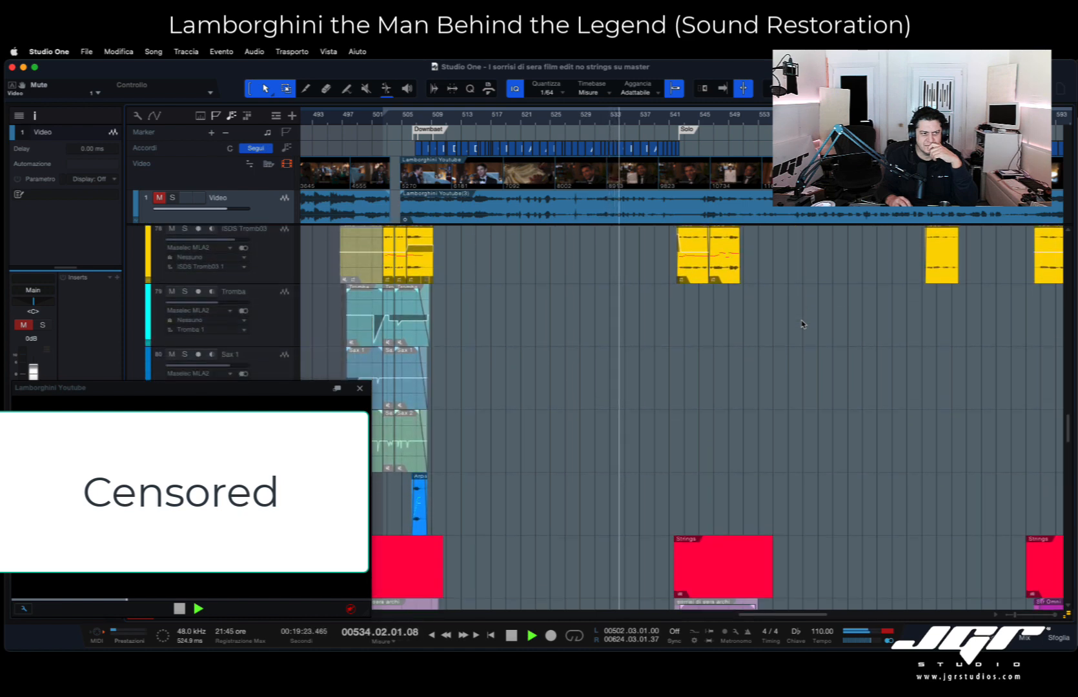
{"action": "scroll", "coordinate": [803, 324], "scroll_direction": "down", "scroll_amount": 20}
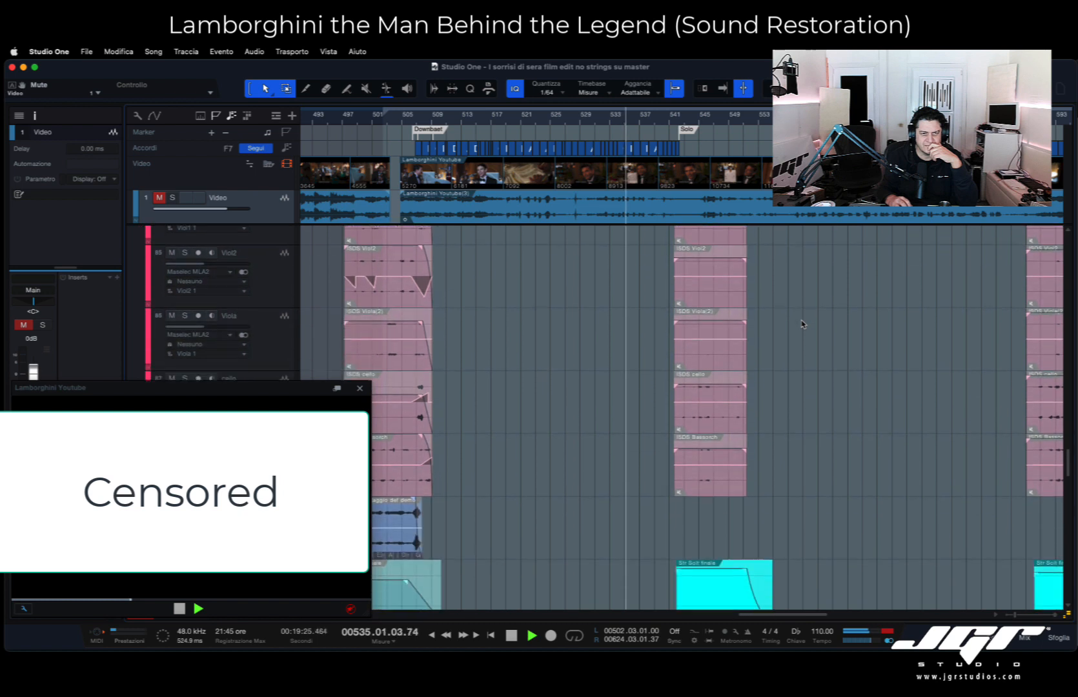
{"action": "scroll", "coordinate": [803, 324], "scroll_direction": "down", "scroll_amount": 20}
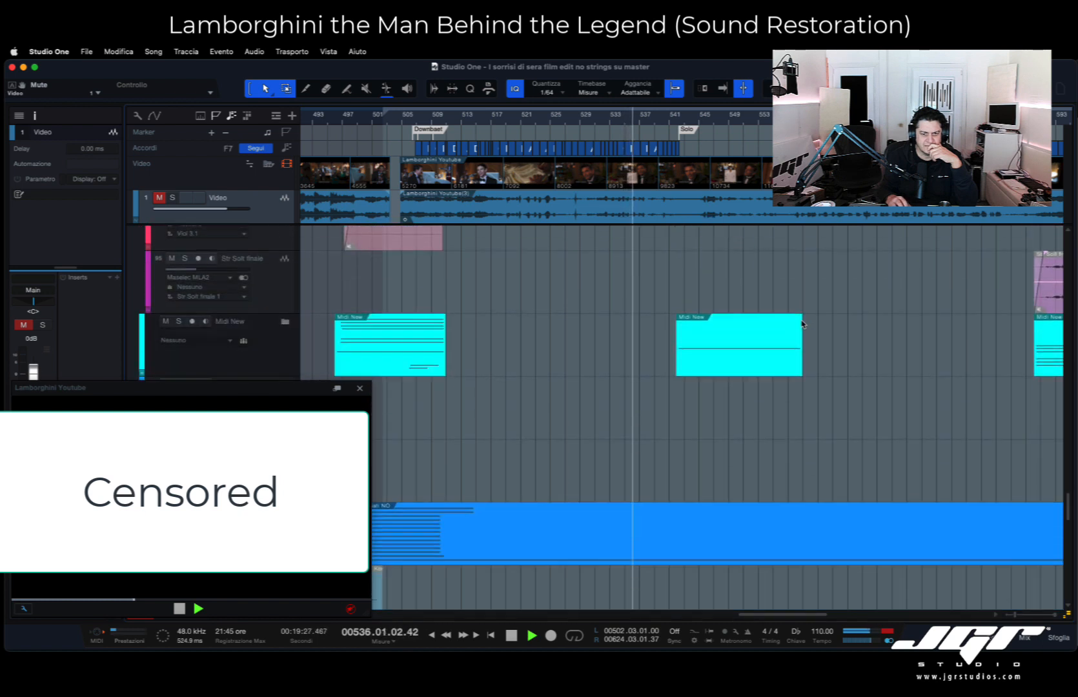
{"action": "scroll", "coordinate": [802, 324], "scroll_direction": "down", "scroll_amount": 15}
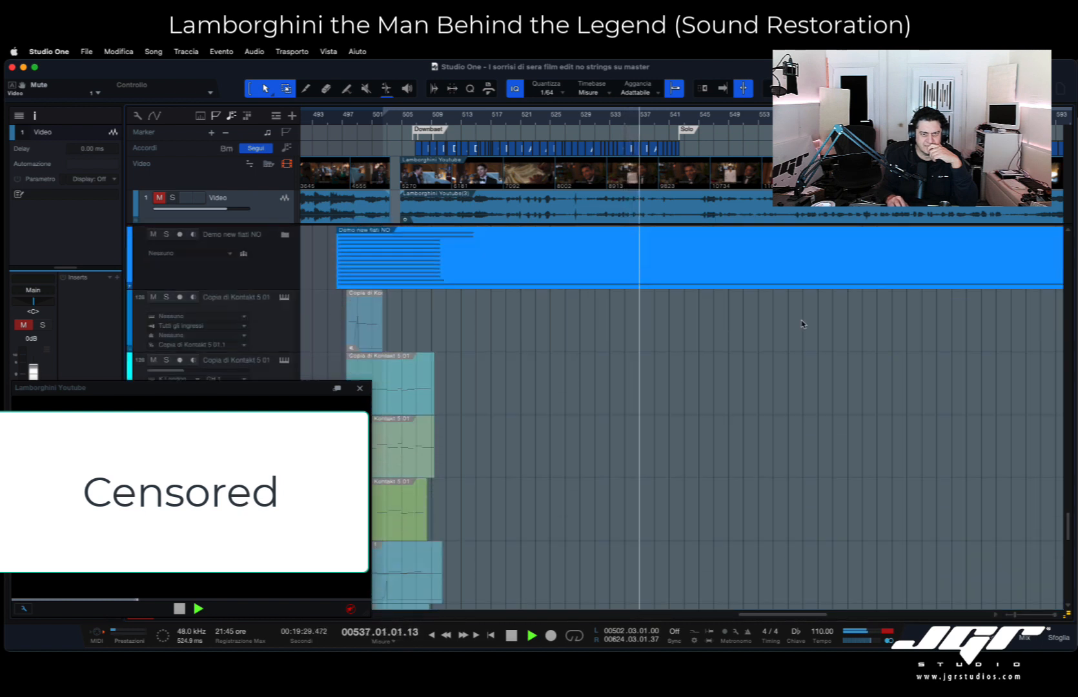
- Enlarge the clips' waveform display and examine the cello, Bassorch, Str Omni and Viol1 clips while playback continues
{"action": "scroll", "coordinate": [803, 325], "scroll_direction": "up", "scroll_amount": 4}
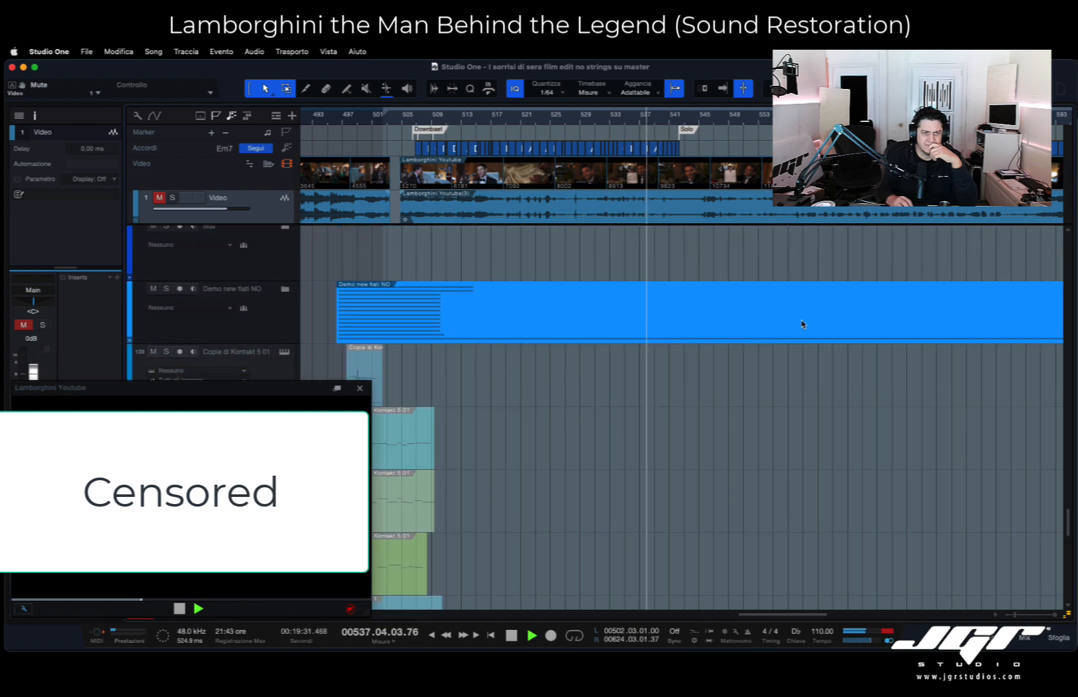
{"action": "scroll", "coordinate": [802, 324], "scroll_direction": "up", "scroll_amount": 10}
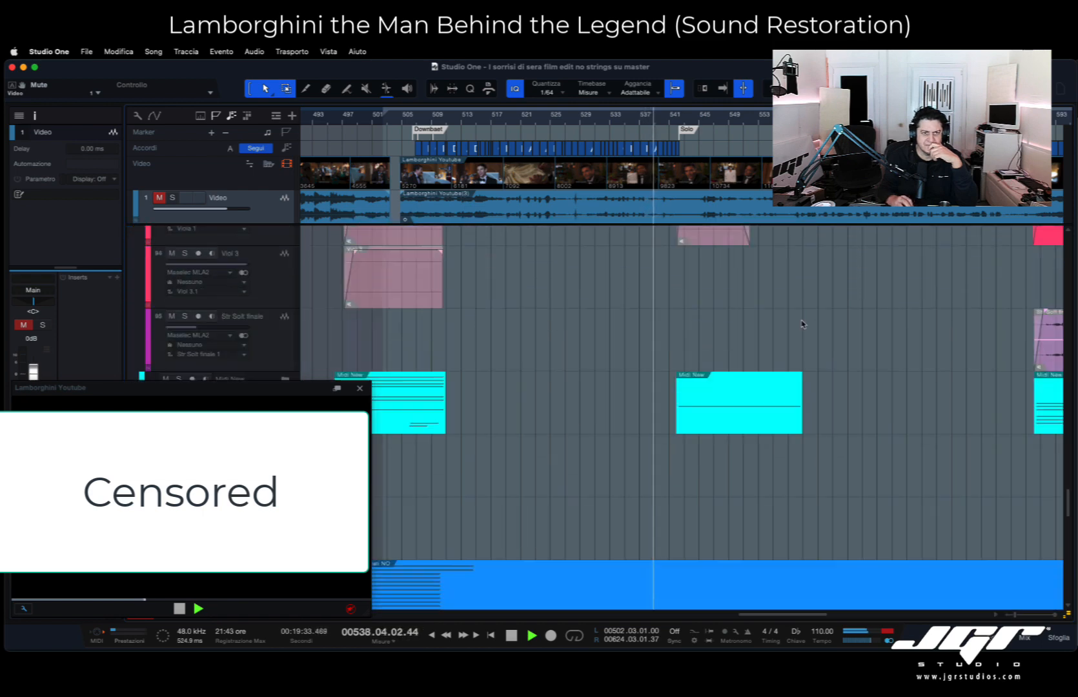
{"action": "scroll", "coordinate": [803, 324], "scroll_direction": "up", "scroll_amount": 1}
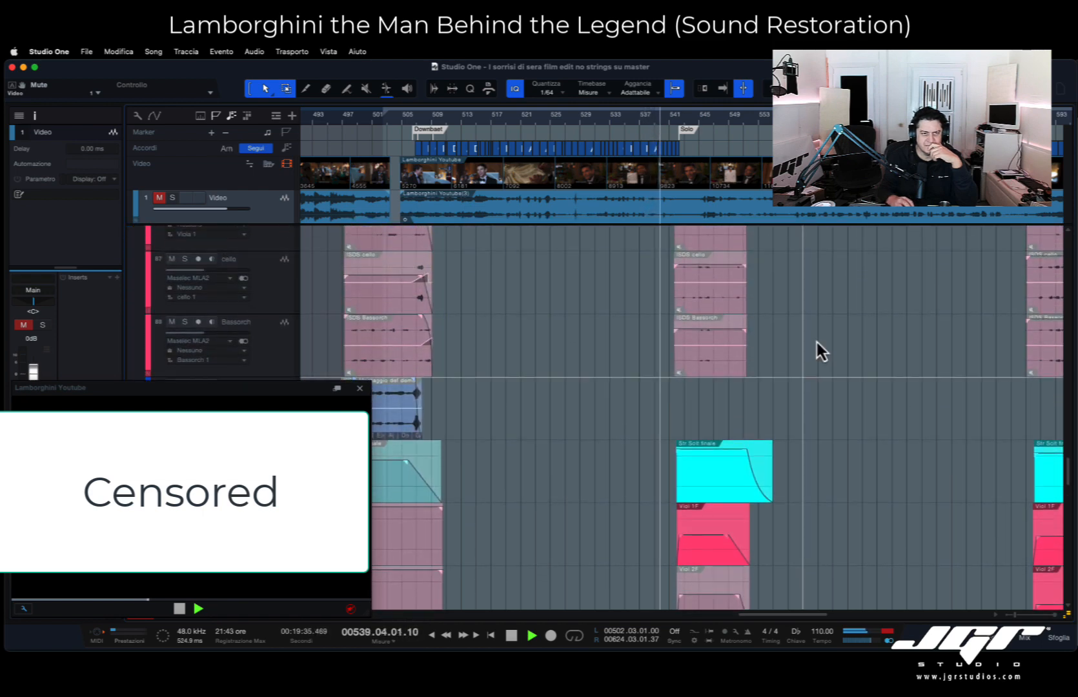
{"action": "left_click_drag", "start_coordinate": [1068, 615], "coordinate": [1066, 592]}
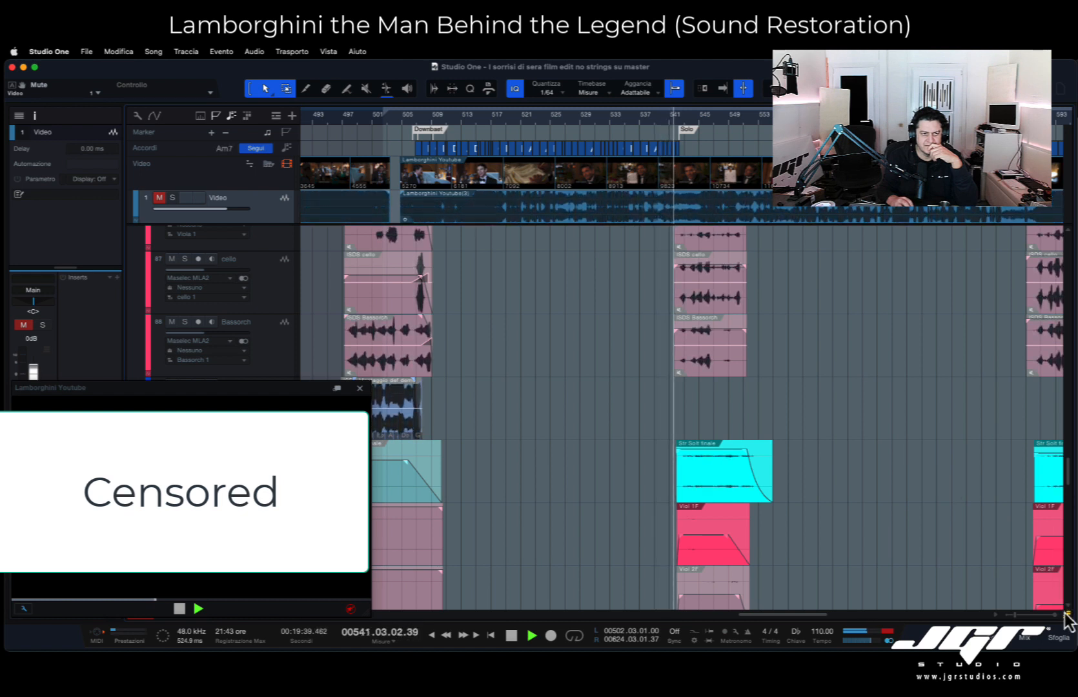
{"action": "scroll", "coordinate": [1004, 568], "scroll_direction": "up", "scroll_amount": 2}
{"action": "scroll", "coordinate": [949, 521], "scroll_direction": "up", "scroll_amount": 12}
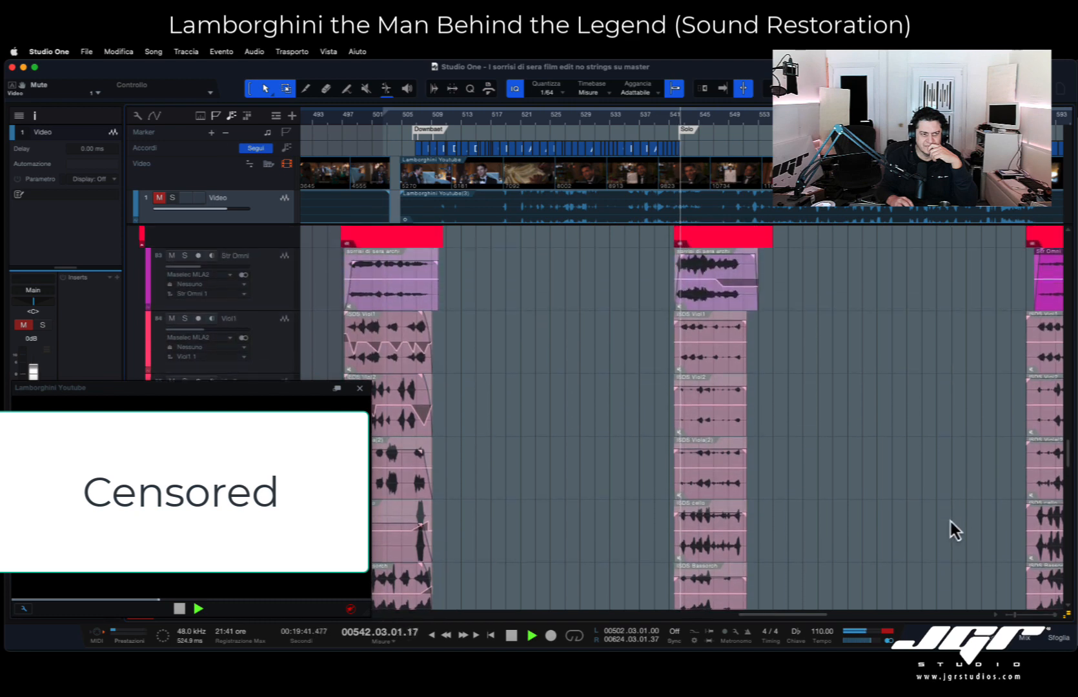
- Examine the enlarged waveforms of the Fiati folder's ISDS Tromb clips around the Solo marker during playback
{"action": "scroll", "coordinate": [951, 519], "scroll_direction": "up", "scroll_amount": 11}
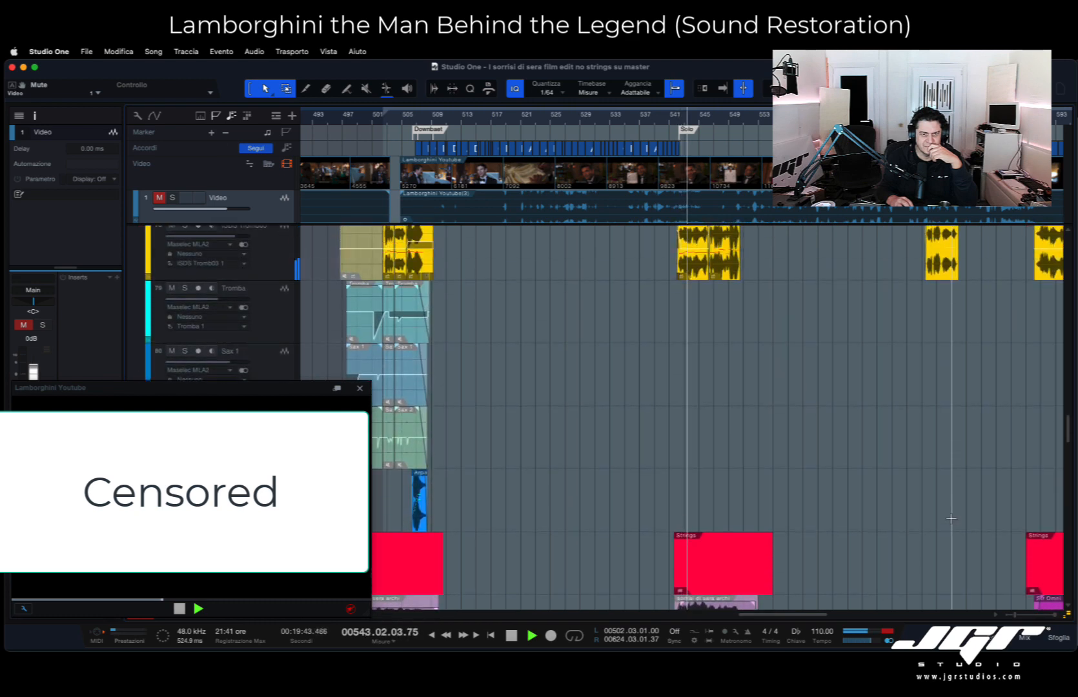
{"action": "scroll", "coordinate": [951, 519], "scroll_direction": "up", "scroll_amount": 10}
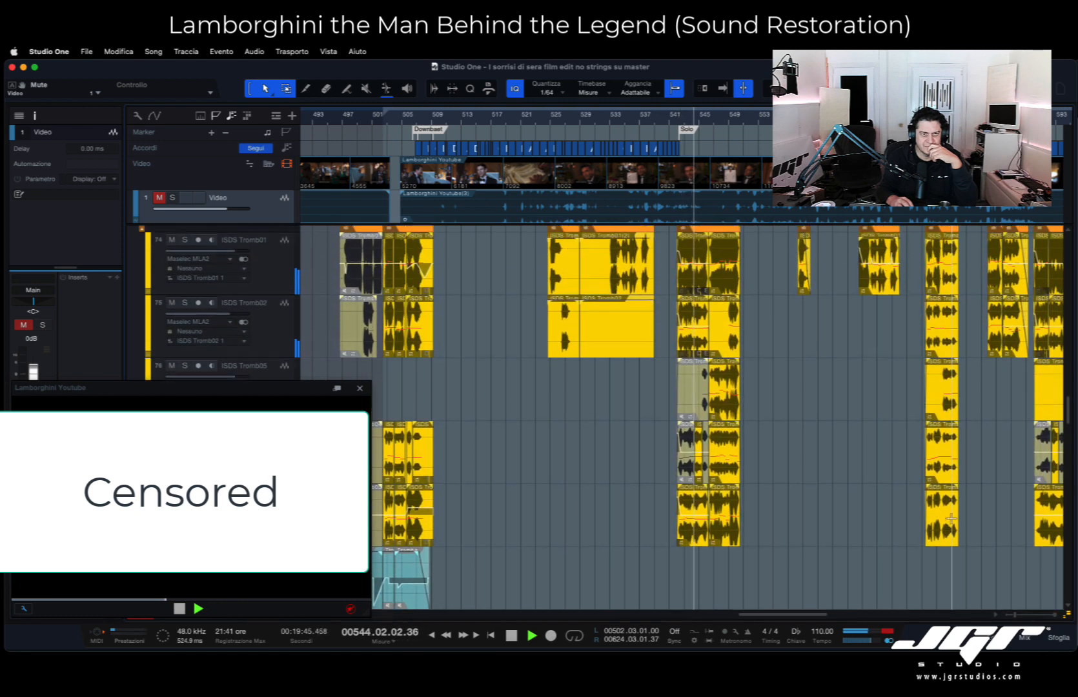
{"action": "scroll", "coordinate": [951, 518], "scroll_direction": "up", "scroll_amount": 1}
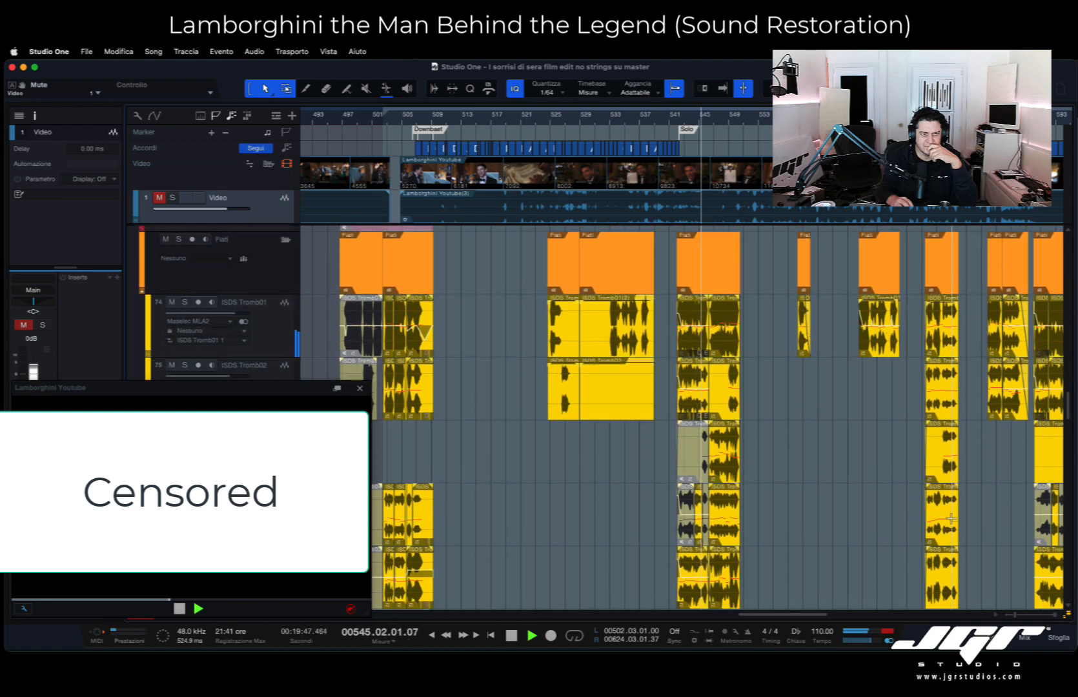
{"action": "scroll", "coordinate": [951, 518], "scroll_direction": "down", "scroll_amount": 3}
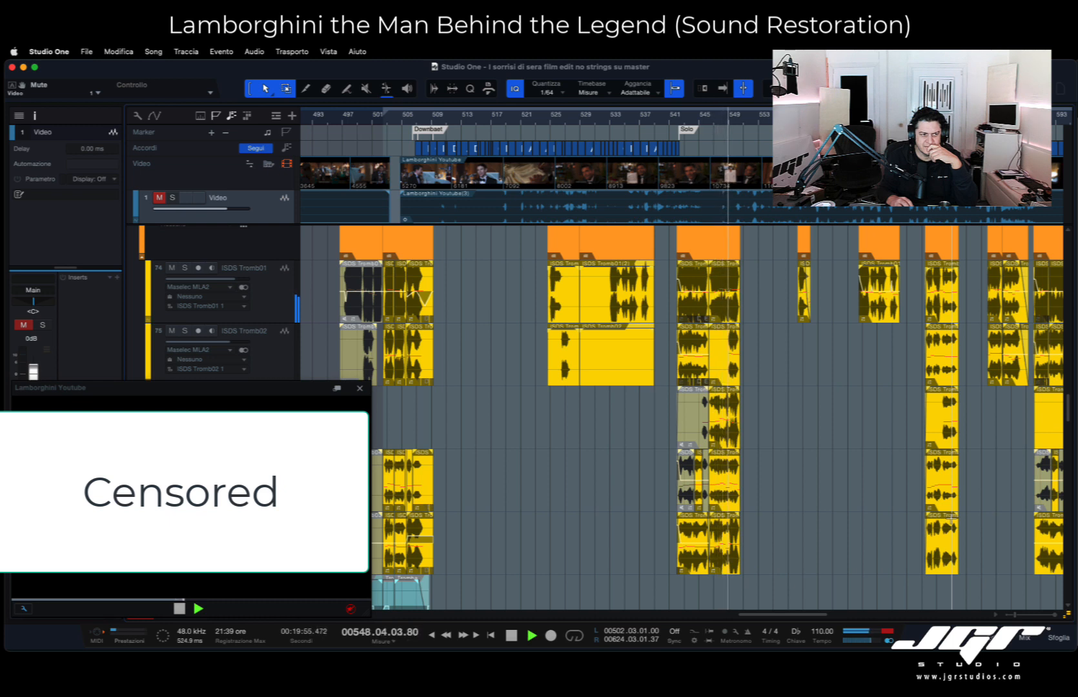
{"action": "scroll", "coordinate": [951, 517], "scroll_direction": "up", "scroll_amount": 1}
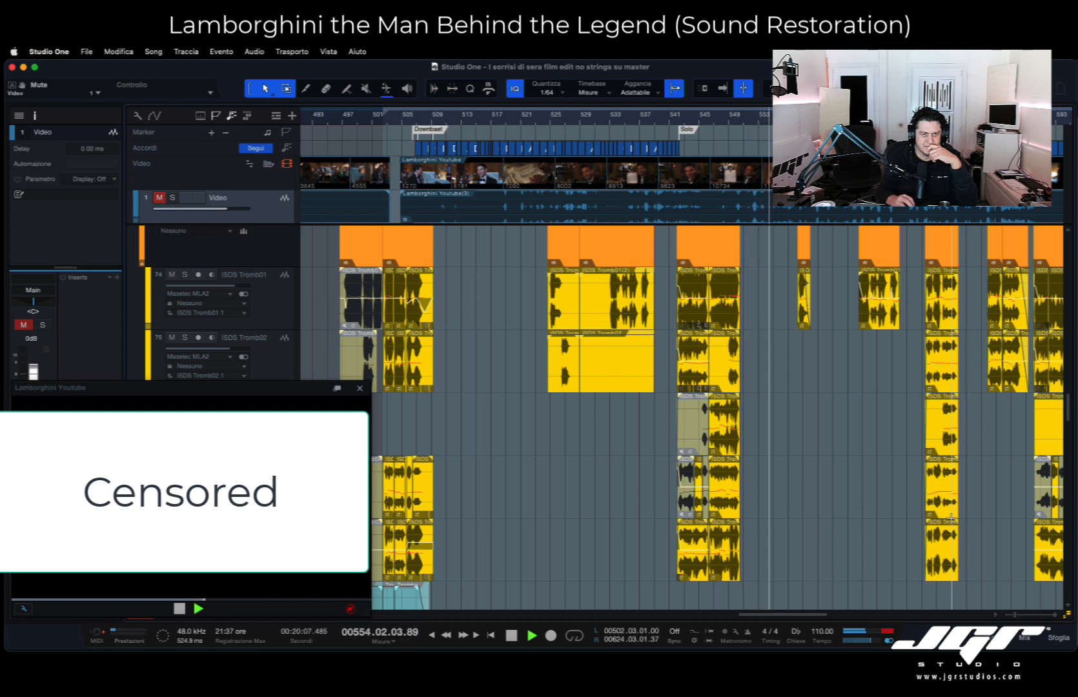
- Follow playback past the Solo section and inspect the ISDS Tromb clips between bars 557 and 585
{"action": "scroll", "coordinate": [955, 520], "scroll_direction": "right", "scroll_amount": 2}
{"action": "scroll", "coordinate": [959, 530], "scroll_direction": "right", "scroll_amount": 6}
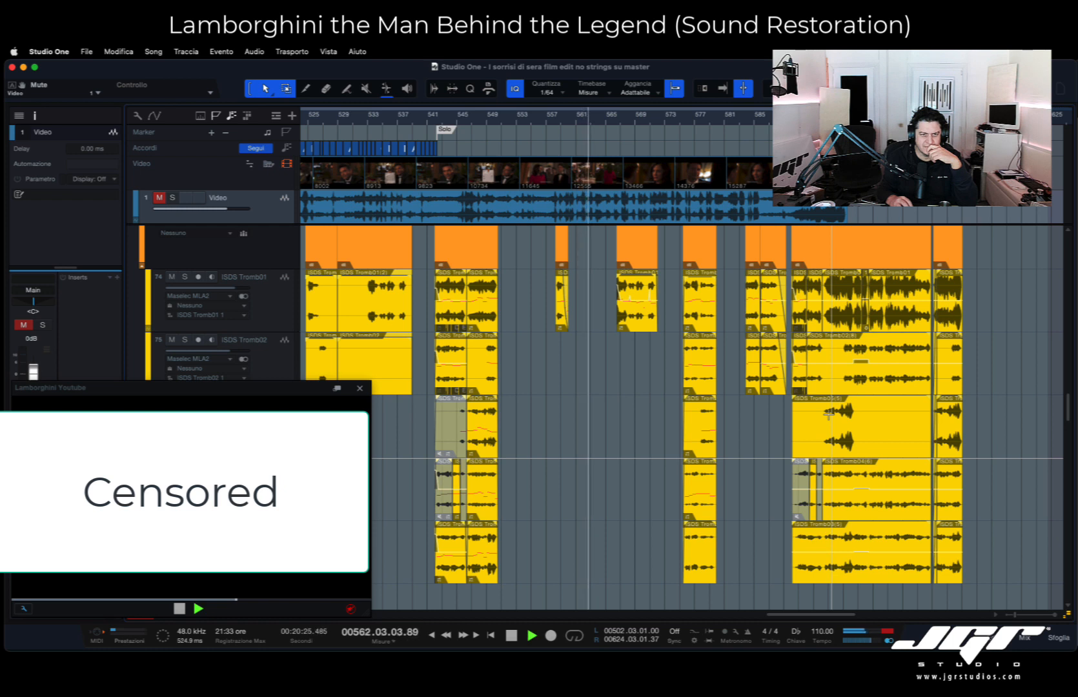
{"action": "scroll", "coordinate": [828, 413], "scroll_direction": "down", "scroll_amount": 1}
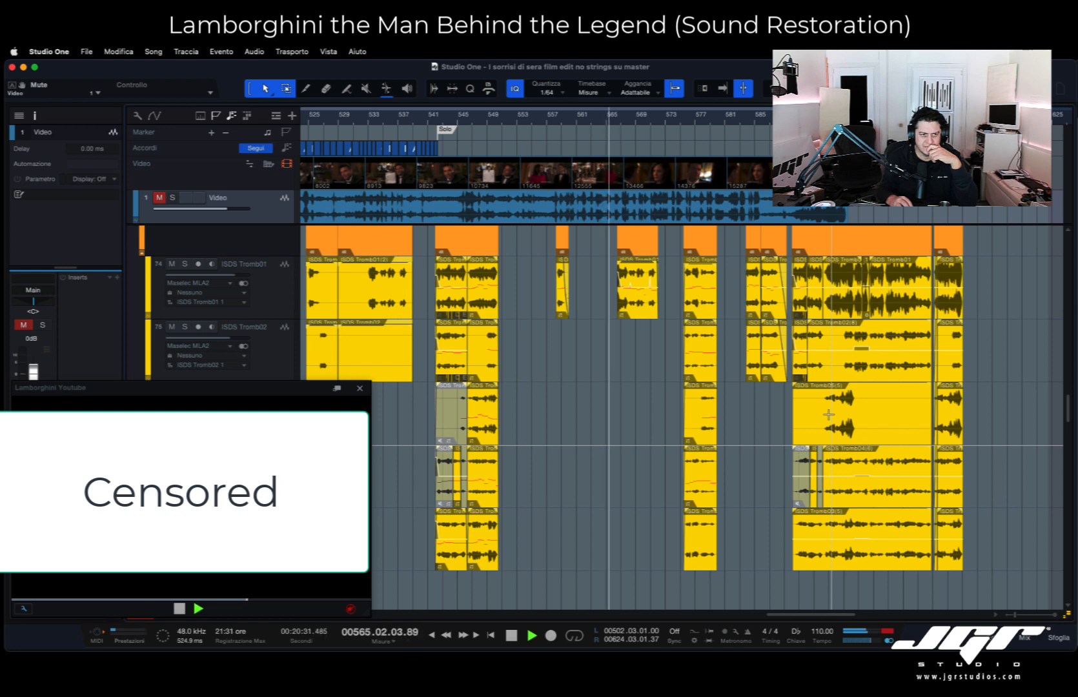
{"action": "scroll", "coordinate": [828, 414], "scroll_direction": "down", "scroll_amount": 1}
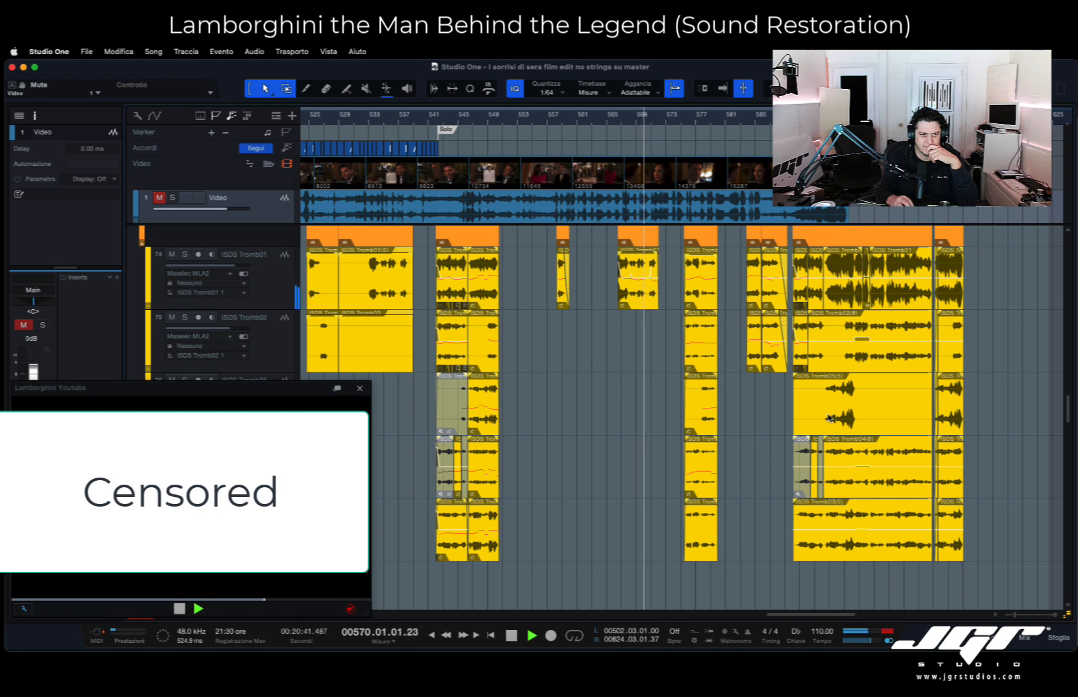
{"action": "scroll", "coordinate": [829, 418], "scroll_direction": "down", "scroll_amount": 1}
{"action": "scroll", "coordinate": [828, 417], "scroll_direction": "up", "scroll_amount": 2}
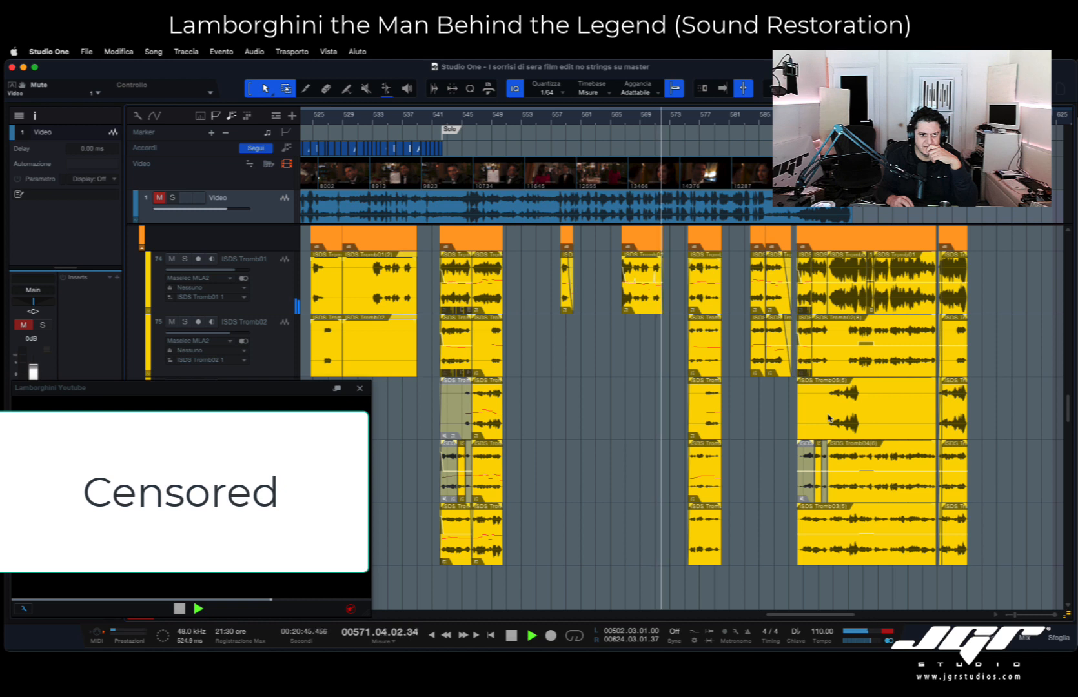
- Examine the closing Fiati and ISDS Tromb clips while playback runs to bar 597, and stop playback
{"action": "scroll", "coordinate": [829, 418], "scroll_direction": "right", "scroll_amount": 2}
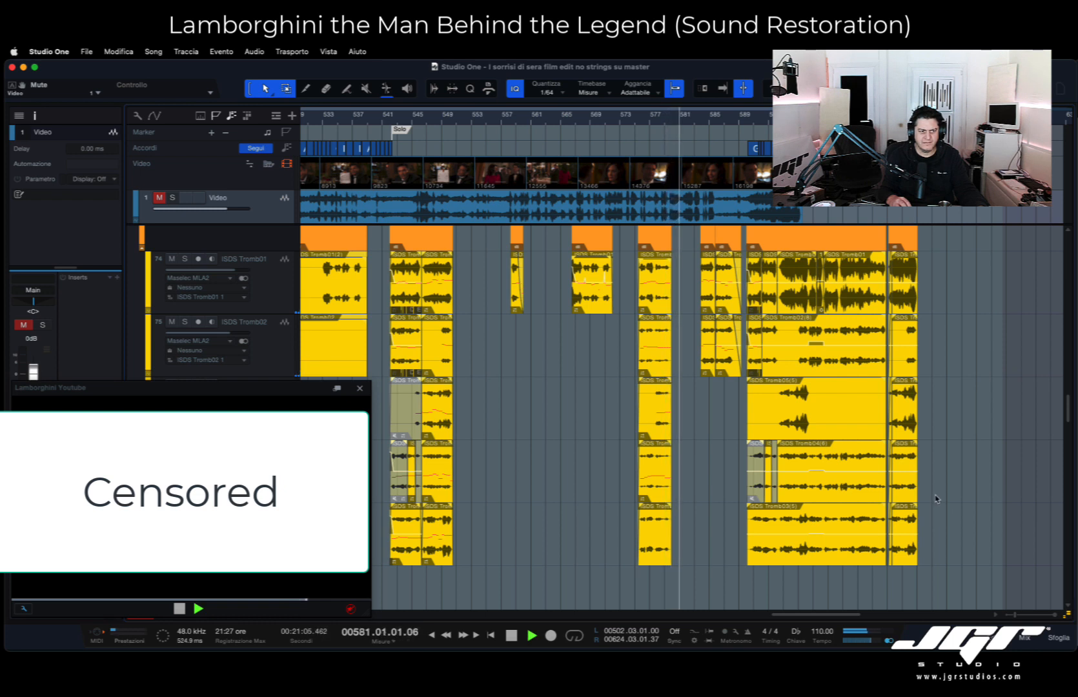
{"action": "scroll", "coordinate": [937, 498], "scroll_direction": "up", "scroll_amount": 1}
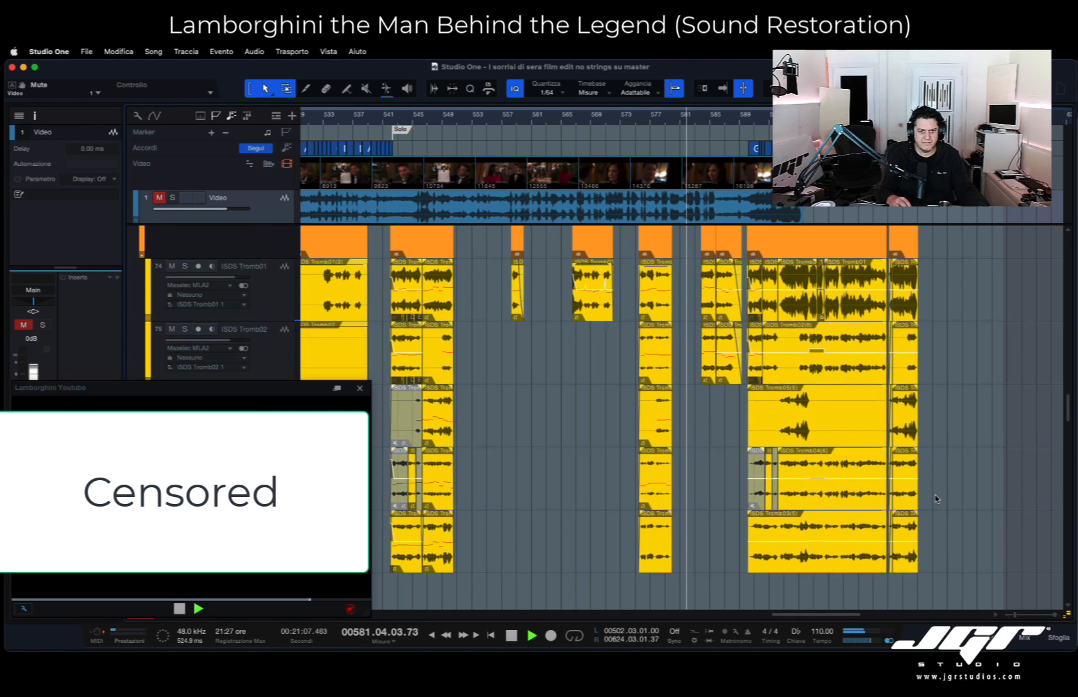
{"action": "scroll", "coordinate": [937, 498], "scroll_direction": "down", "scroll_amount": 2}
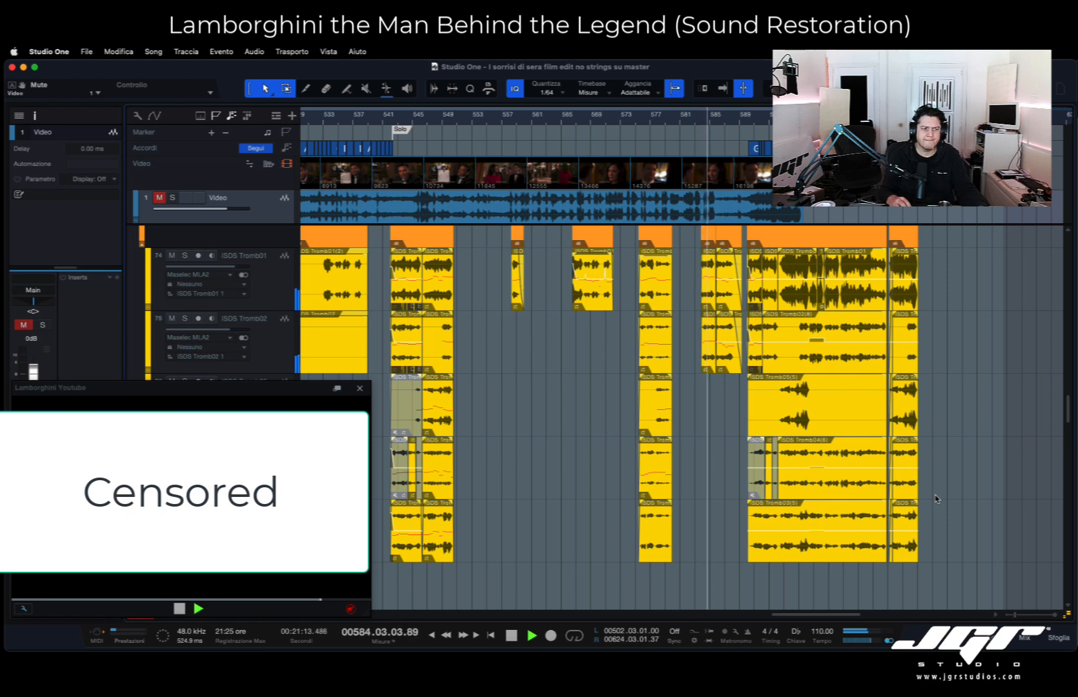
{"action": "scroll", "coordinate": [937, 498], "scroll_direction": "down", "scroll_amount": 1}
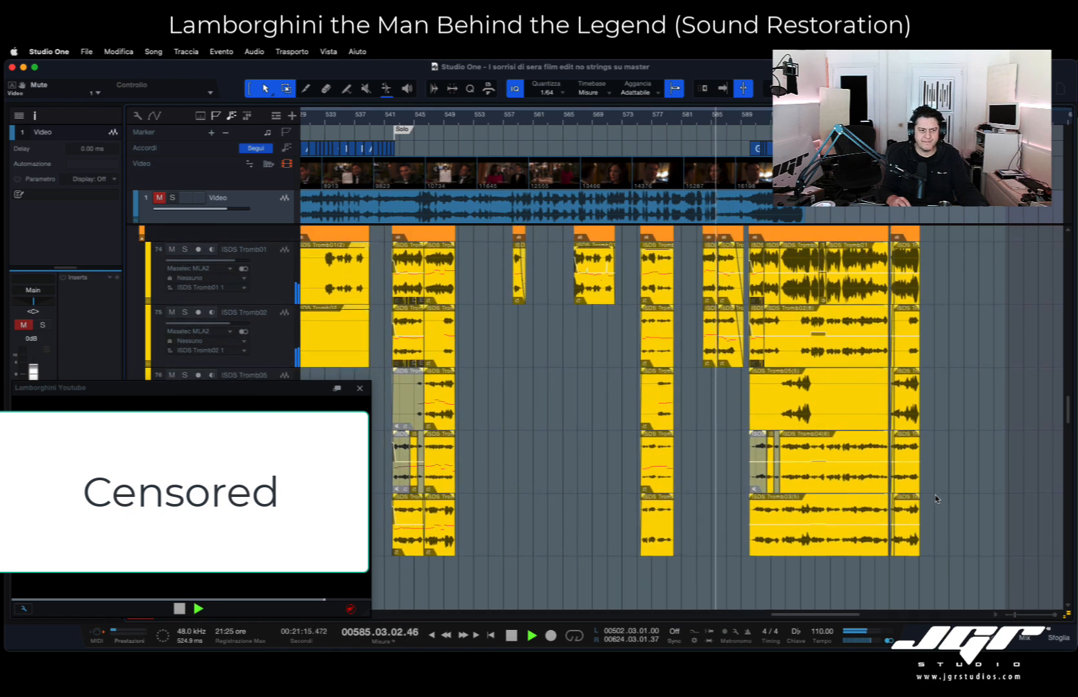
{"action": "scroll", "coordinate": [936, 498], "scroll_direction": "up", "scroll_amount": 3}
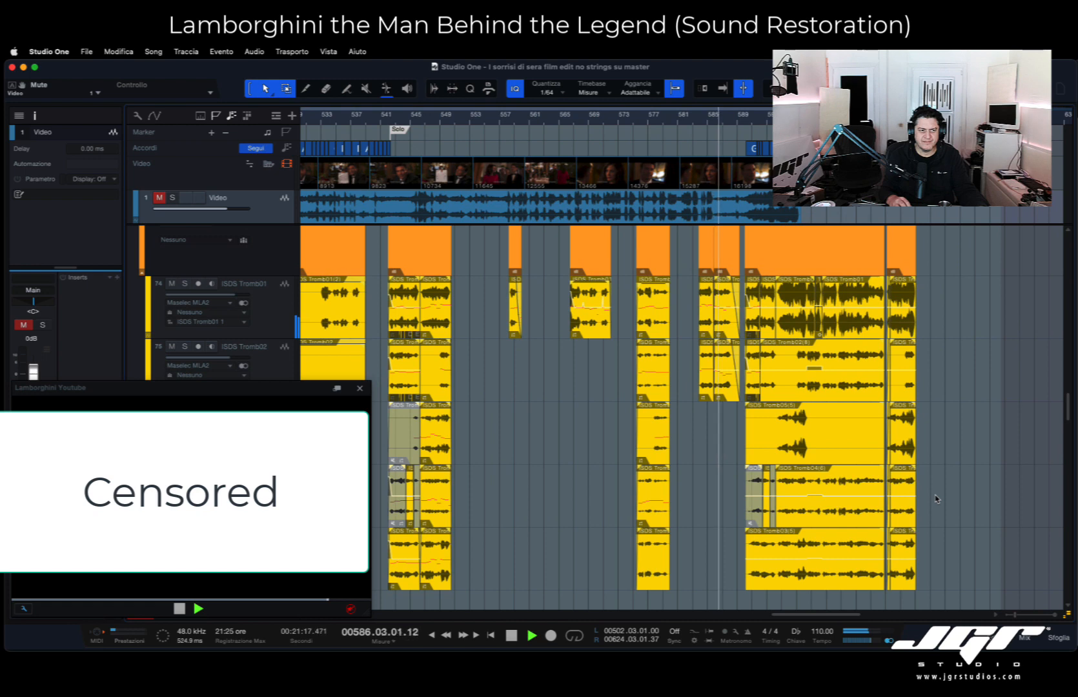
{"action": "scroll", "coordinate": [937, 498], "scroll_direction": "up", "scroll_amount": 3}
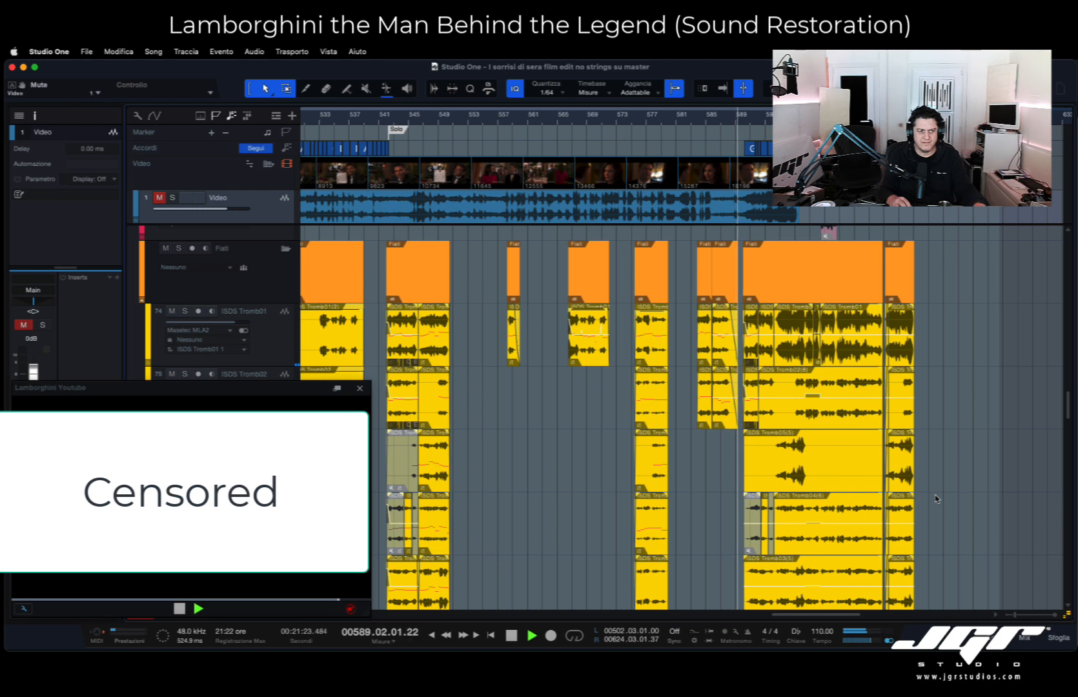
{"action": "scroll", "coordinate": [937, 499], "scroll_direction": "down", "scroll_amount": 1}
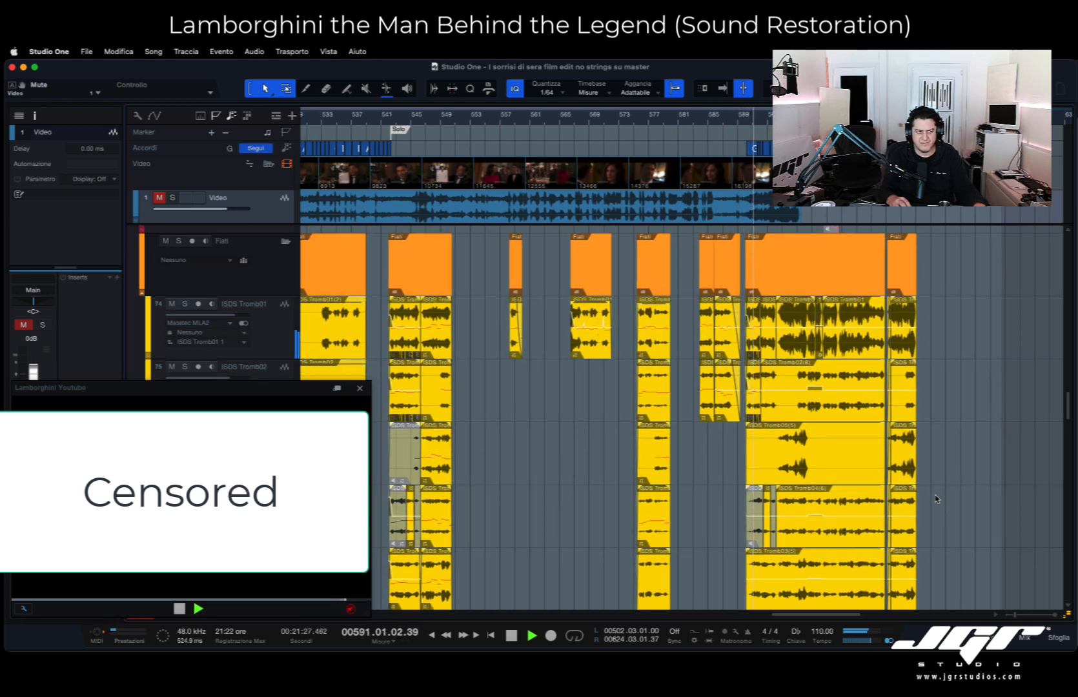
{"action": "scroll", "coordinate": [937, 499], "scroll_direction": "down", "scroll_amount": 1}
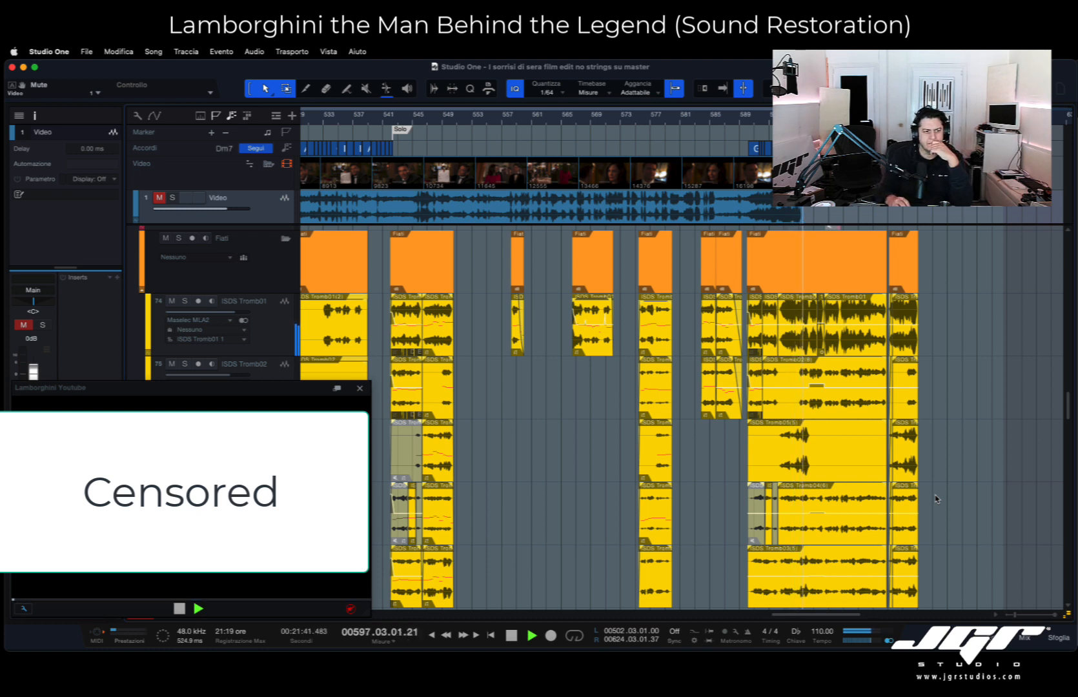
{"action": "key", "text": "space"}
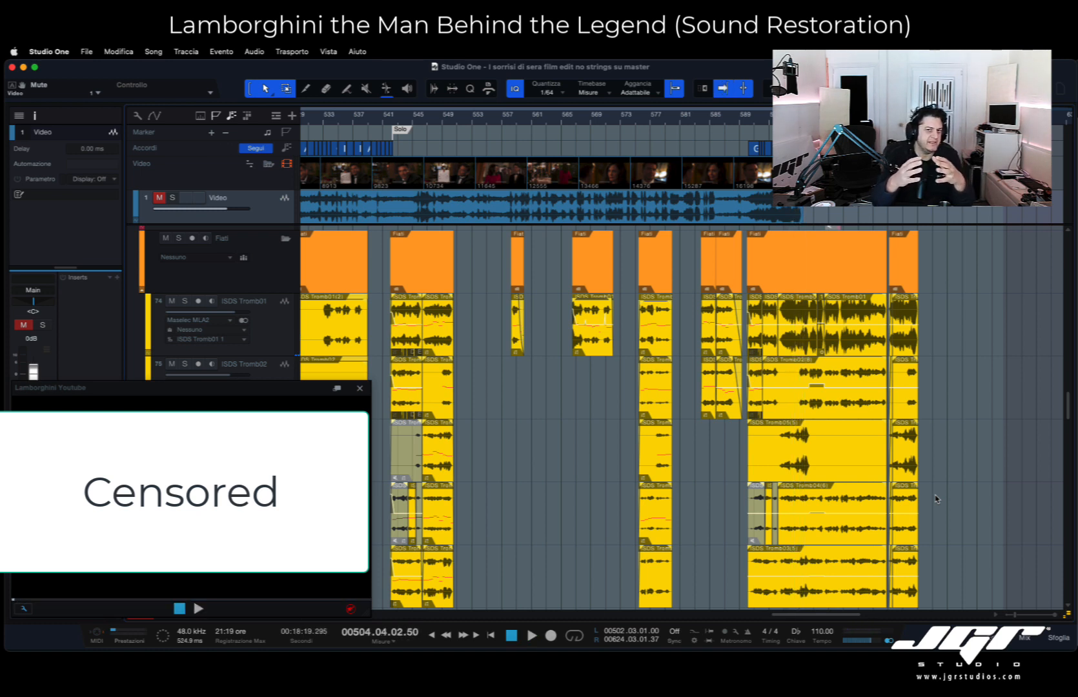
- Show the mixer and go through the Tromb, Trimboni, Strings and Str New bus channels, and return to the arrangement
{"action": "scroll", "coordinate": [937, 496], "scroll_direction": "down", "scroll_amount": 5}
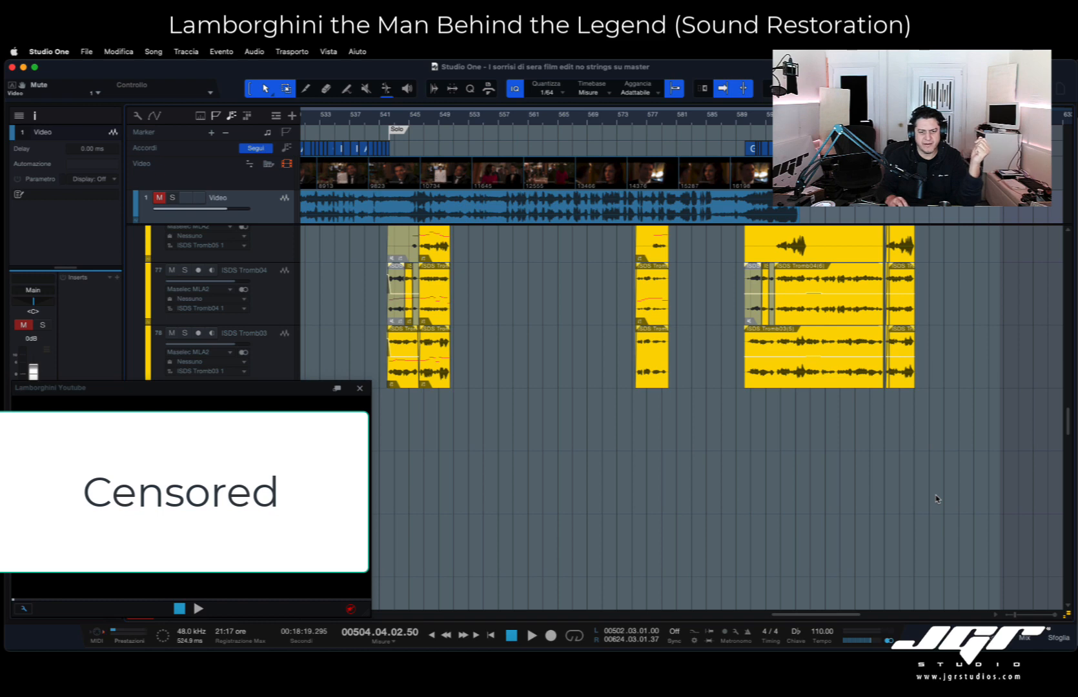
{"action": "key", "text": "F3"}
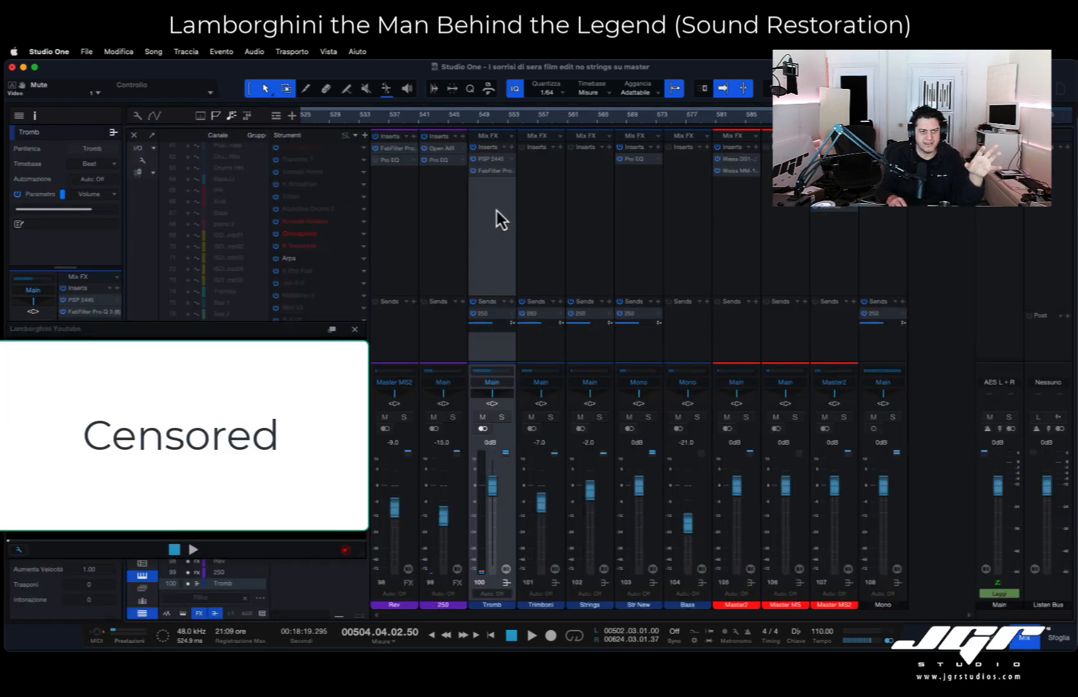
{"action": "left_click", "coordinate": [551, 227]}
{"action": "left_click", "coordinate": [481, 221]}
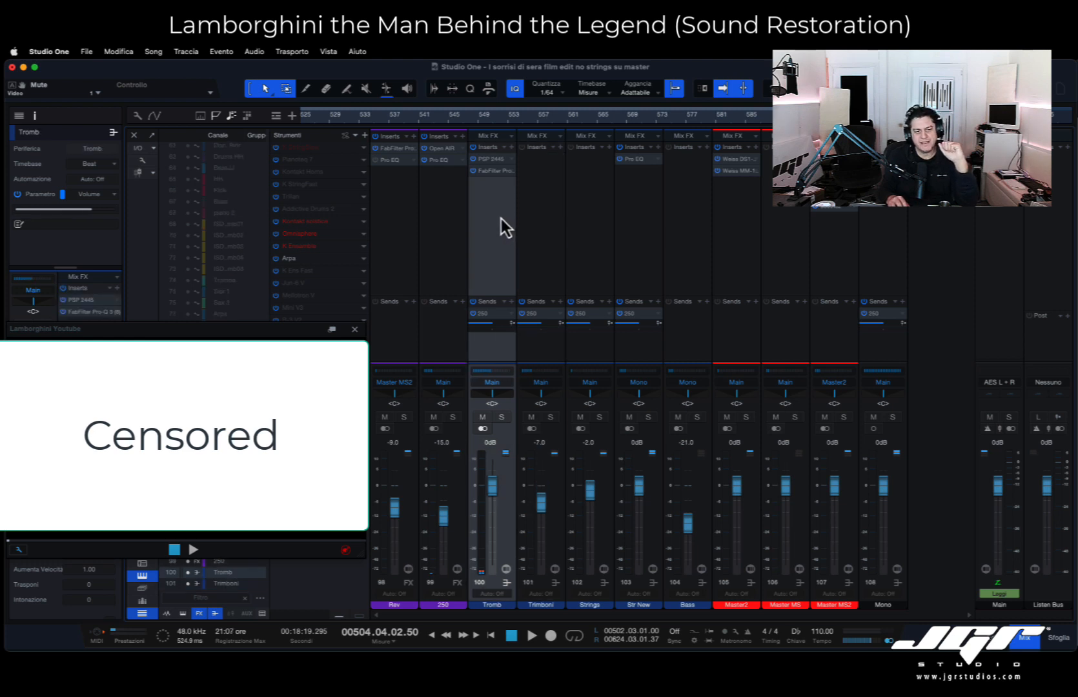
{"action": "left_click", "coordinate": [530, 221]}
{"action": "left_click", "coordinate": [500, 221]}
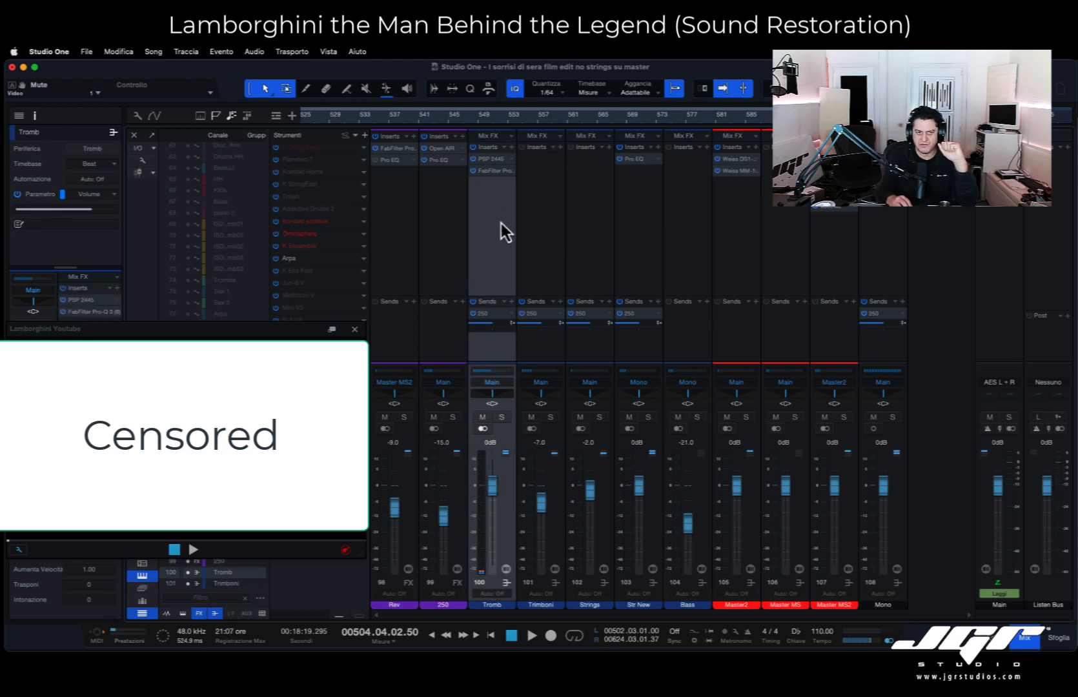
{"action": "left_click", "coordinate": [534, 227]}
{"action": "left_click", "coordinate": [597, 223]}
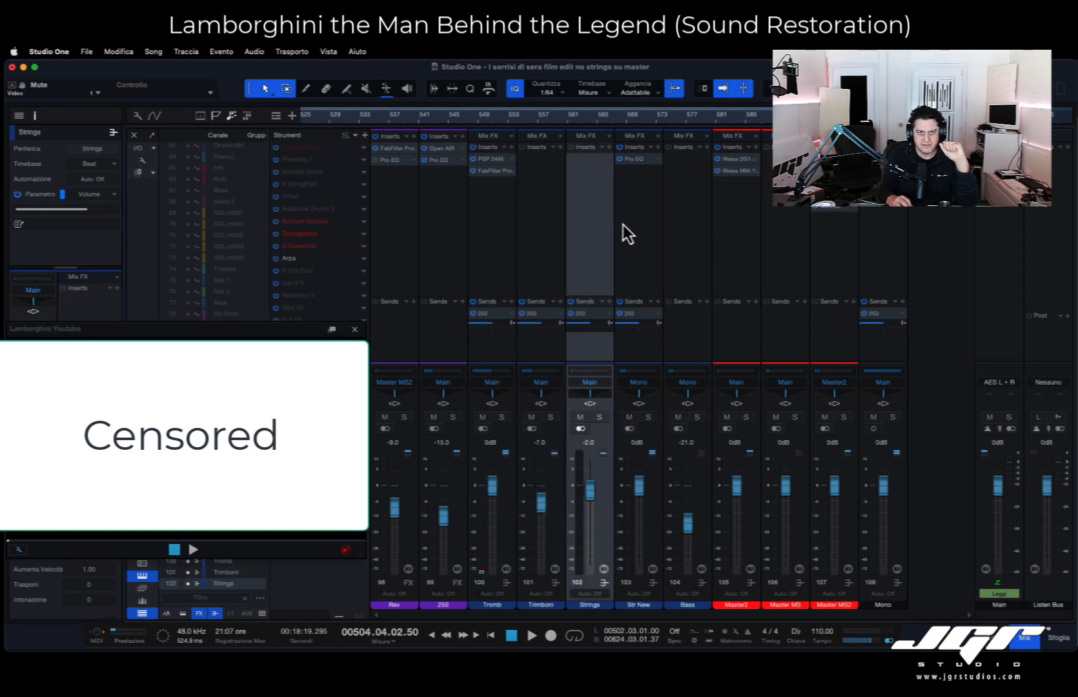
{"action": "key", "text": "F3"}
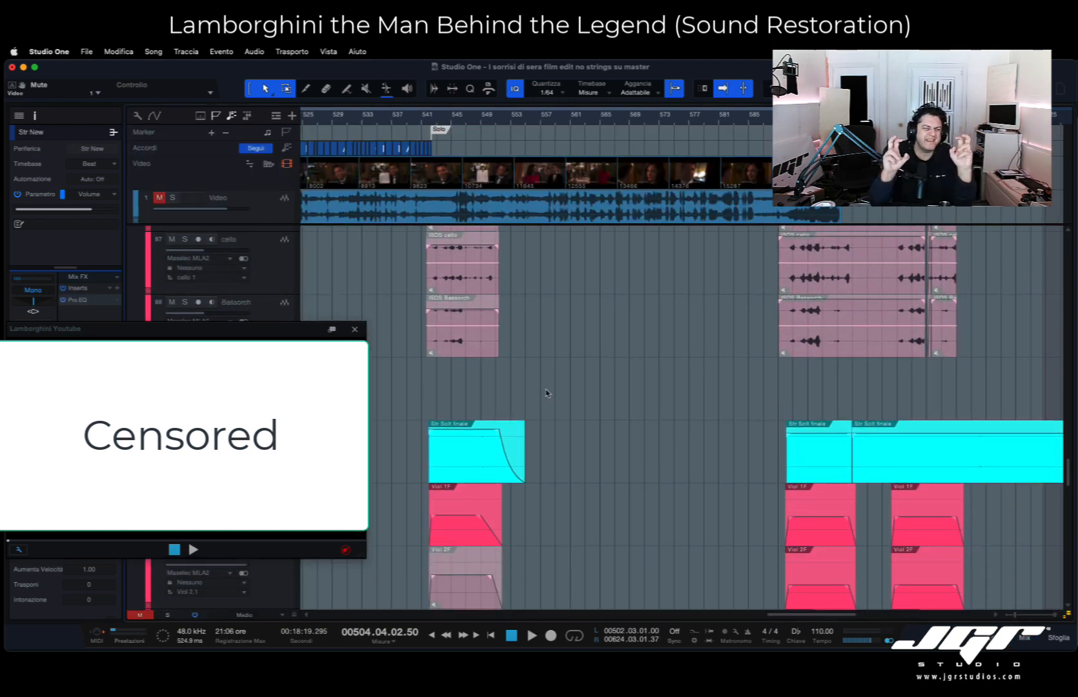
- Examine the Str ens finale 2, Viol 1F, Viol 2F, Viola 2 and Midi New clips and the demo, piano and drum tracks
{"action": "scroll", "coordinate": [546, 392], "scroll_direction": "down", "scroll_amount": 1}
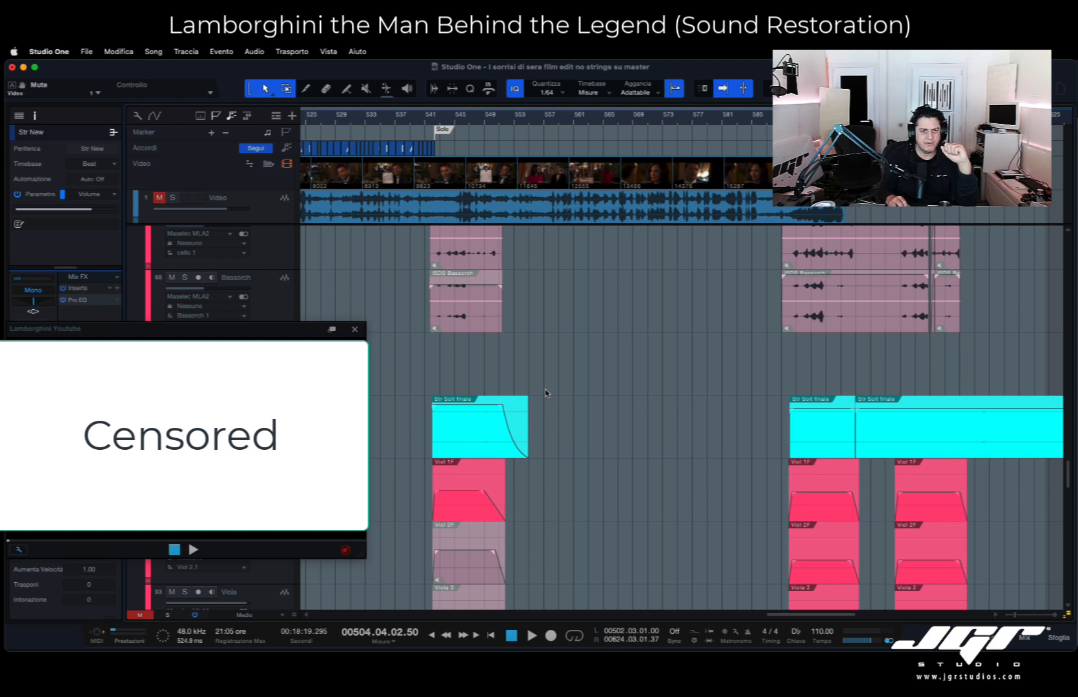
{"action": "scroll", "coordinate": [561, 395], "scroll_direction": "down", "scroll_amount": 3}
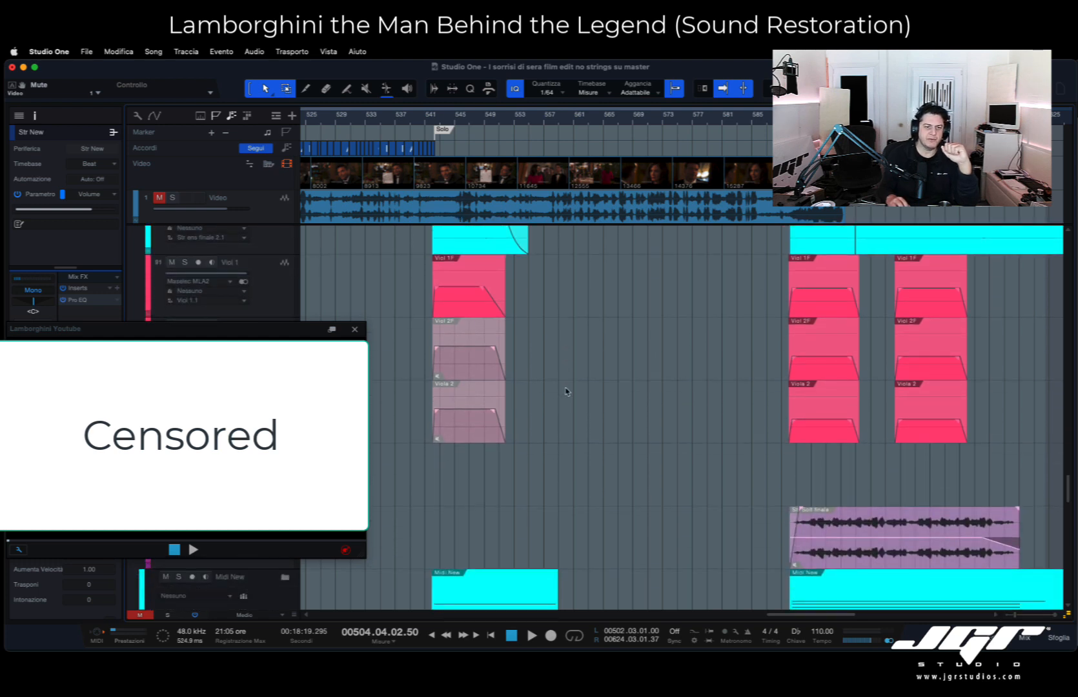
{"action": "scroll", "coordinate": [567, 392], "scroll_direction": "down", "scroll_amount": 2}
{"action": "scroll", "coordinate": [620, 390], "scroll_direction": "up", "scroll_amount": 2}
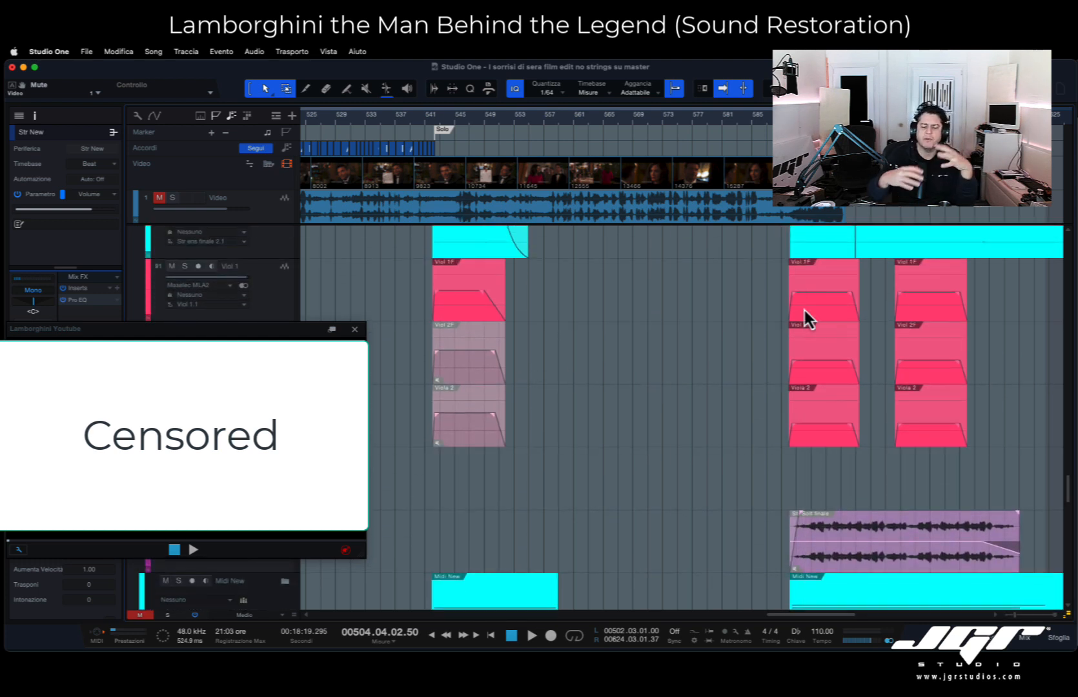
{"action": "scroll", "coordinate": [739, 339], "scroll_direction": "down", "scroll_amount": 1}
{"action": "scroll", "coordinate": [742, 345], "scroll_direction": "up", "scroll_amount": 2}
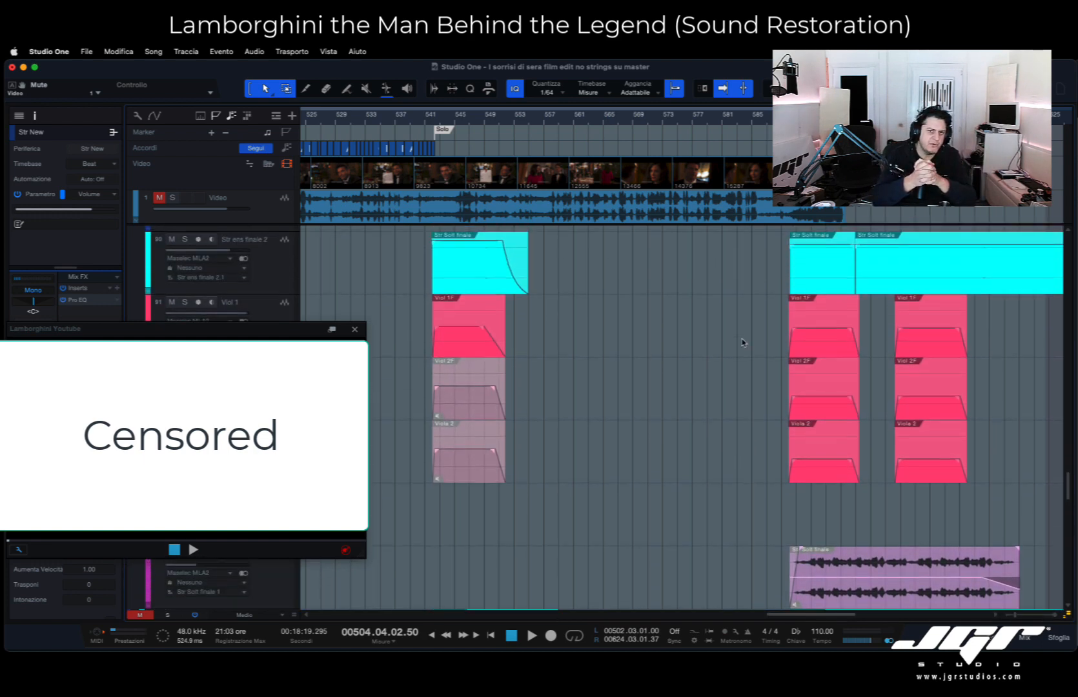
{"action": "scroll", "coordinate": [770, 388], "scroll_direction": "down", "scroll_amount": 5}
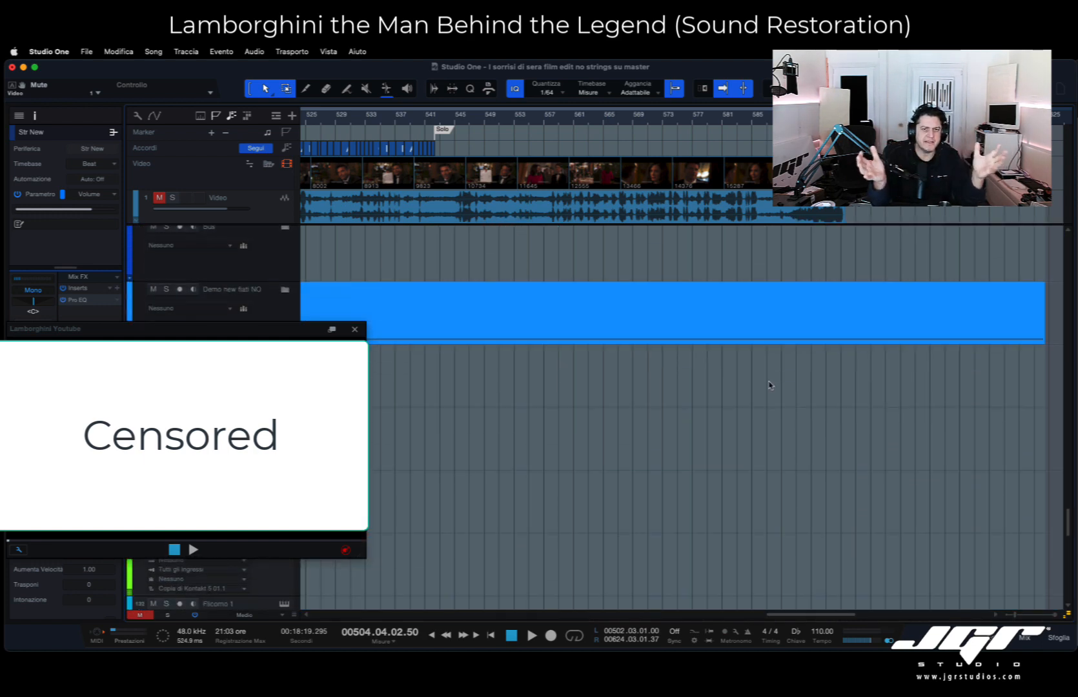
{"action": "scroll", "coordinate": [768, 386], "scroll_direction": "up", "scroll_amount": 5}
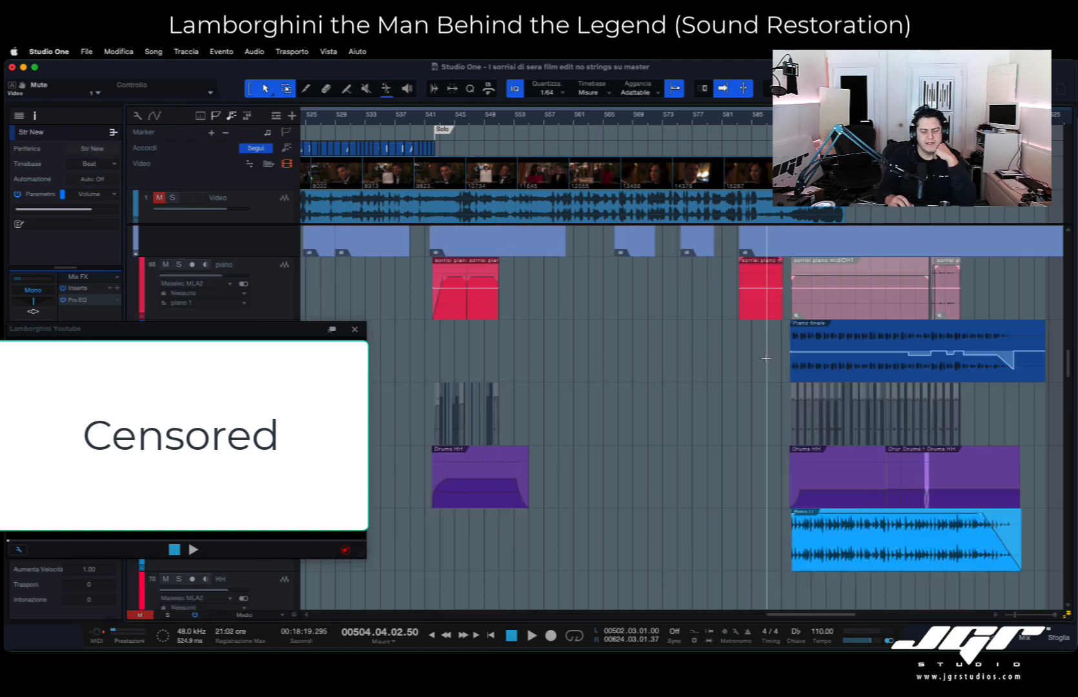
- Place the playhead at the video's start at bar 462, enlarge the video window, and play the original film video, stopping around bar 501
{"action": "scroll", "coordinate": [766, 359], "scroll_direction": "left", "scroll_amount": 1}
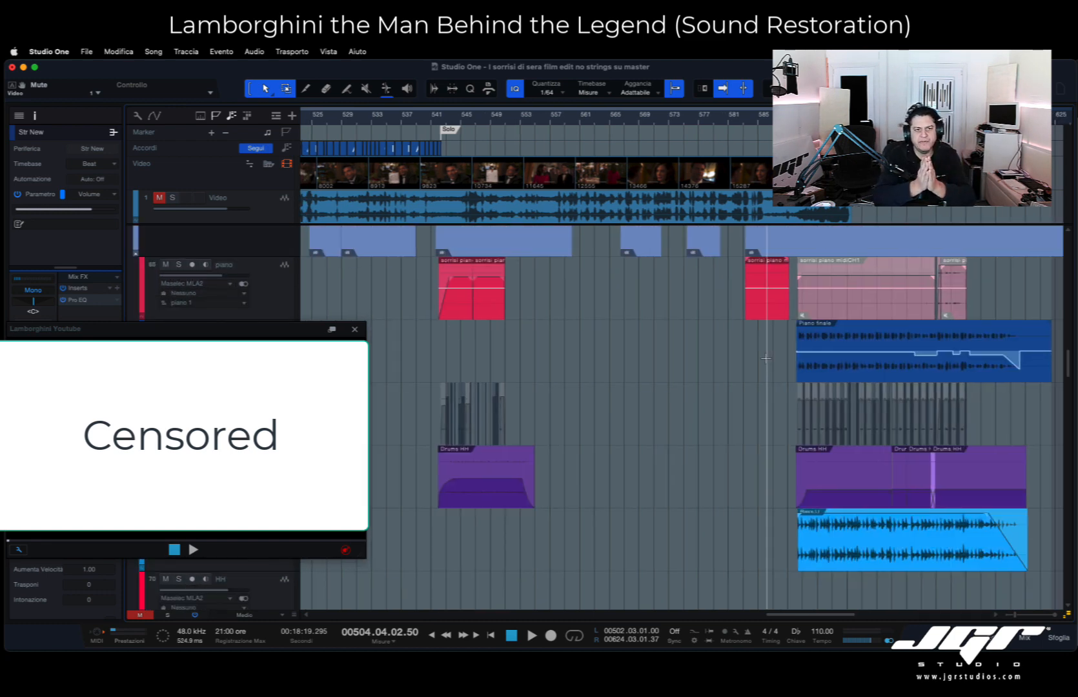
{"action": "scroll", "coordinate": [766, 358], "scroll_direction": "left", "scroll_amount": 10}
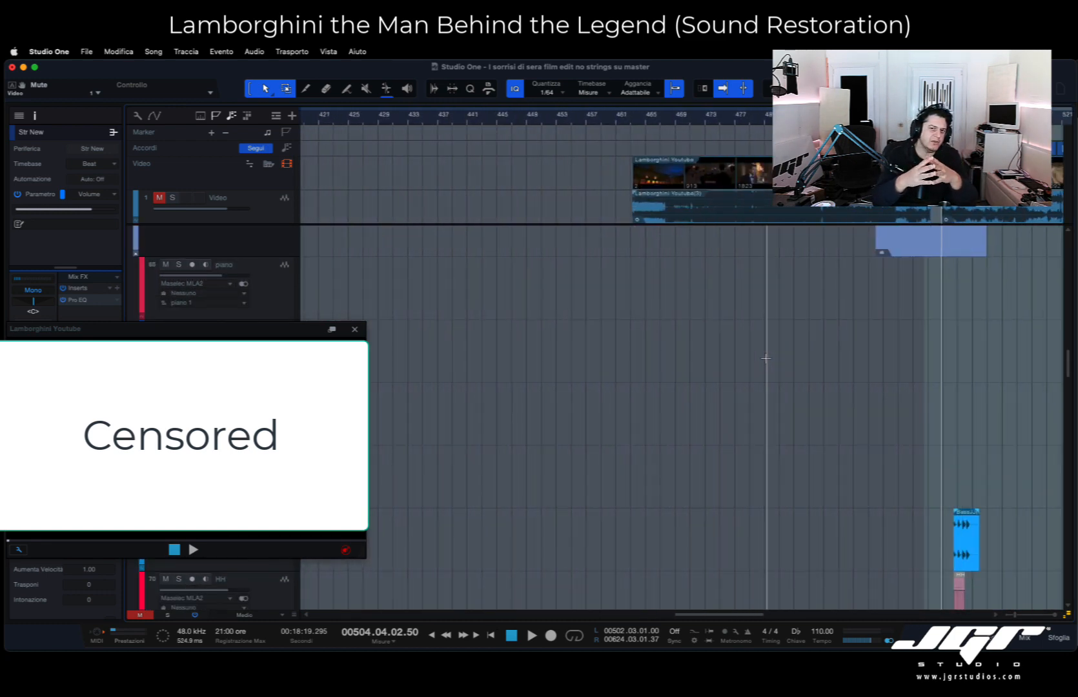
{"action": "left_click", "coordinate": [632, 121]}
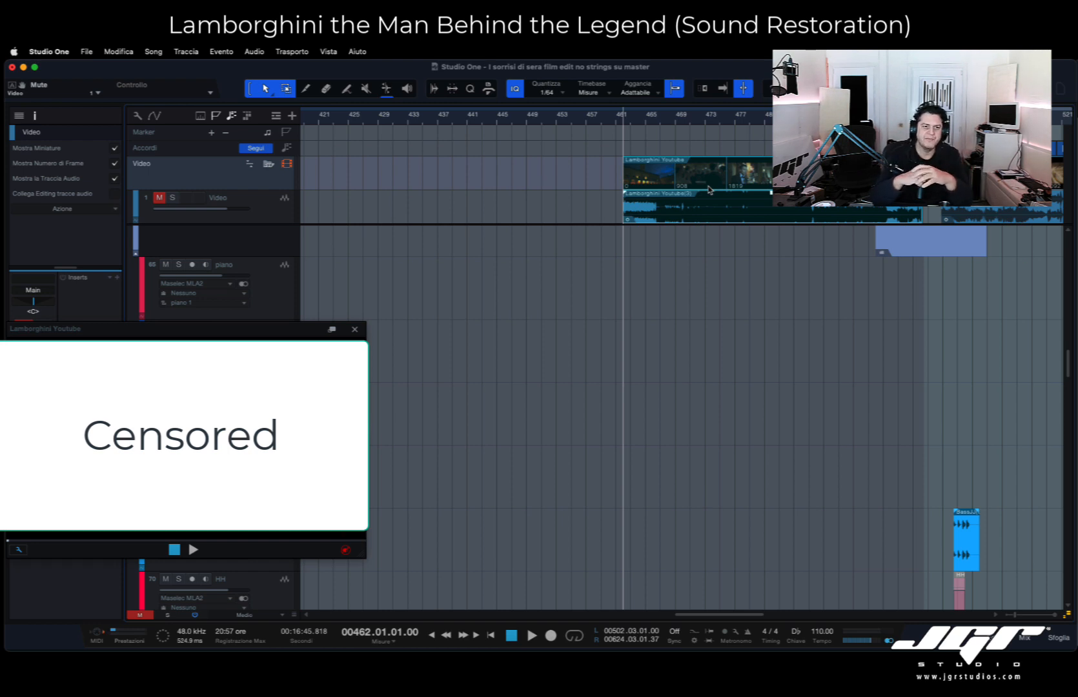
{"action": "left_click_drag", "start_coordinate": [304, 331], "coordinate": [315, 239]}
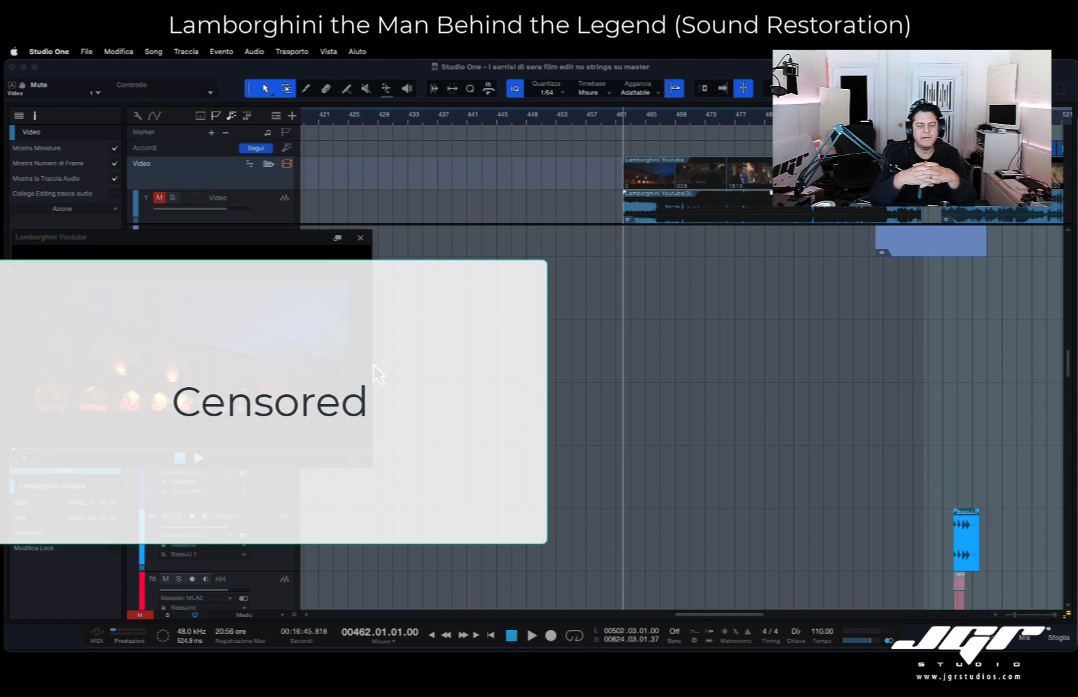
{"action": "left_click_drag", "start_coordinate": [370, 466], "coordinate": [544, 587]}
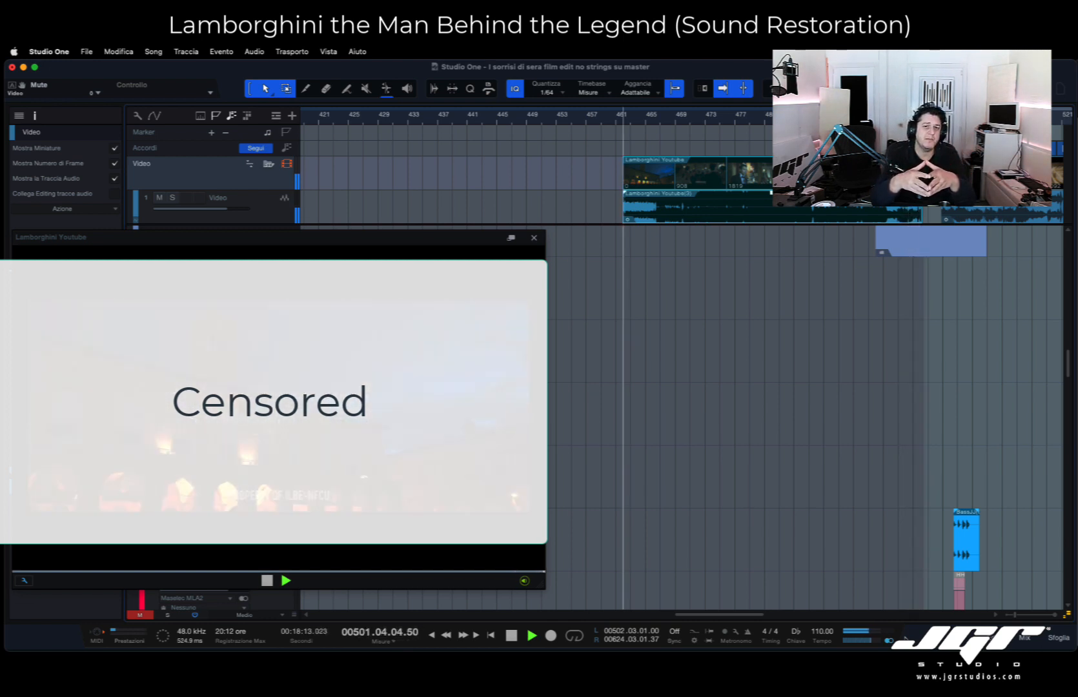
{"action": "key", "text": "space"}
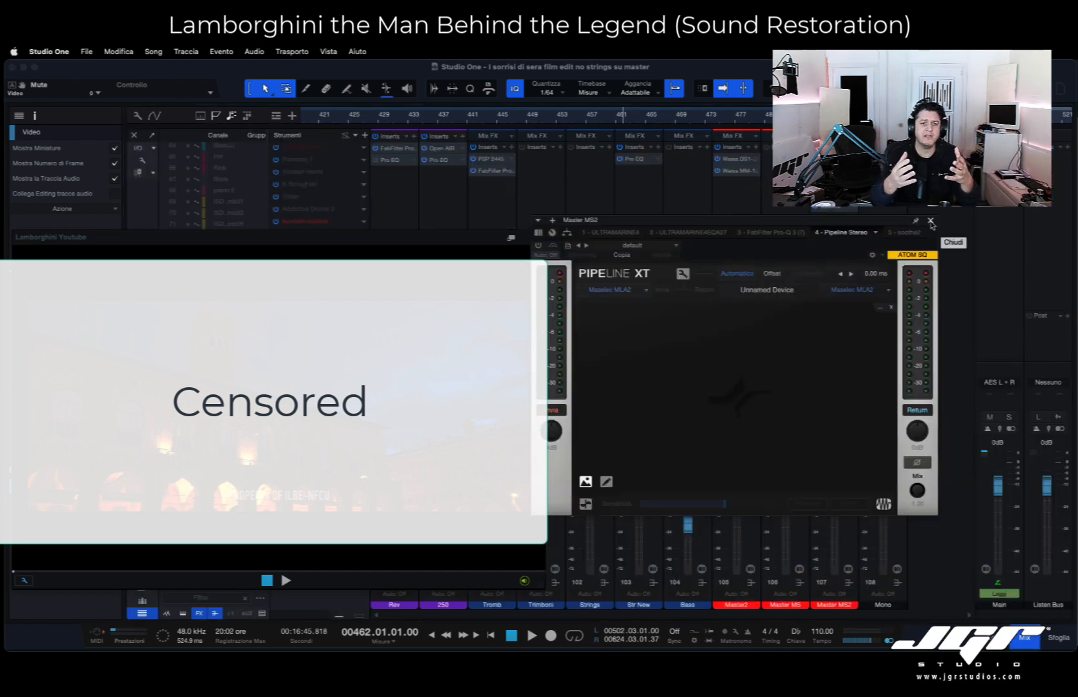
- Examine the Pipeline Stereo insert with the Maselec MLA2 on the Master MS2 channel and close its window
{"action": "left_click", "coordinate": [930, 220]}
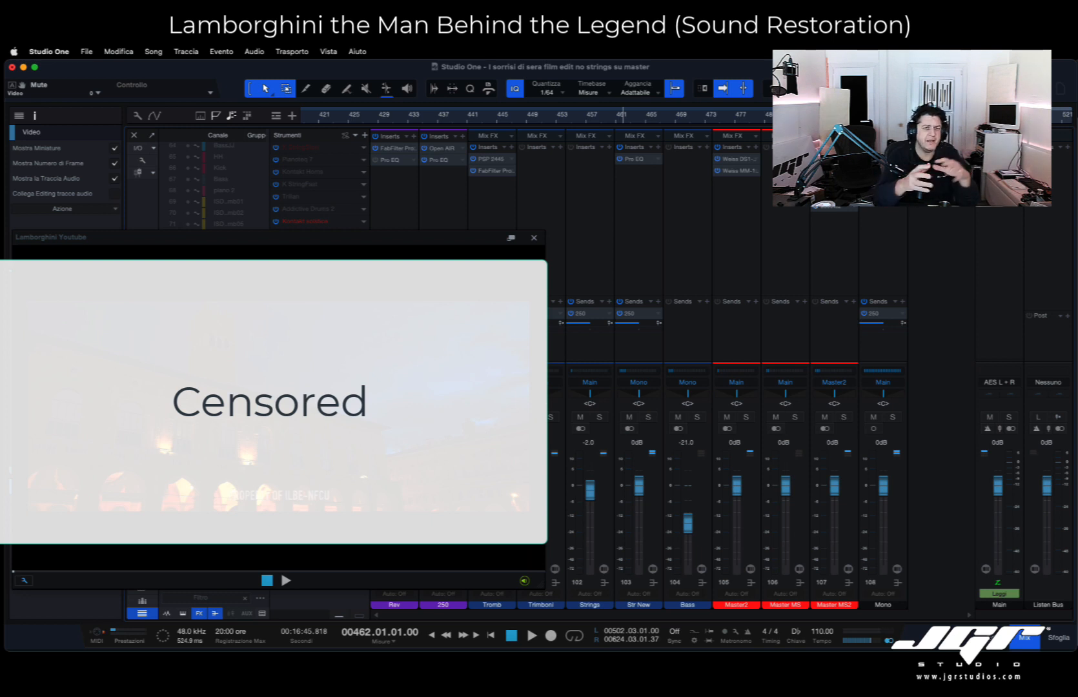
{"action": "left_click", "coordinate": [835, 209]}
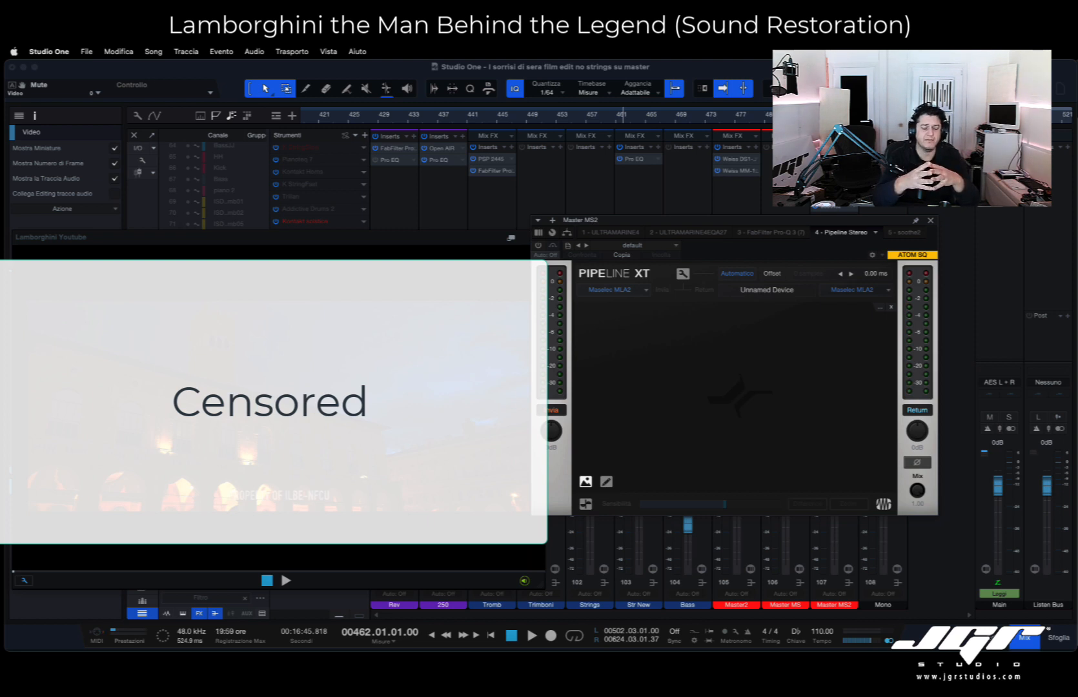
{"action": "left_click", "coordinate": [931, 221]}
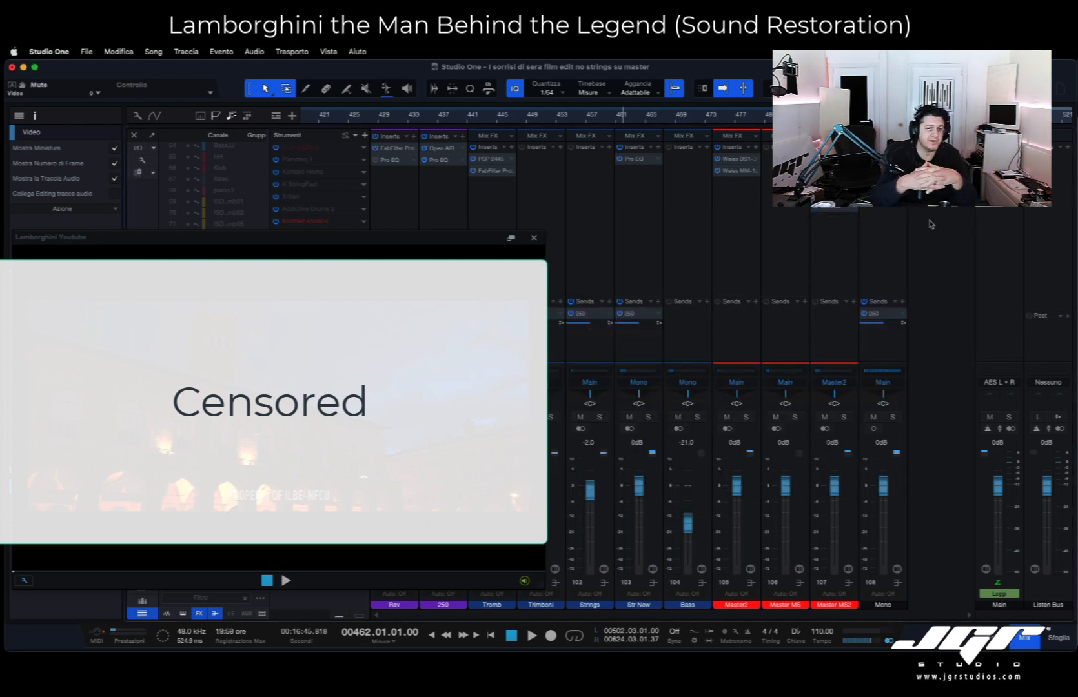